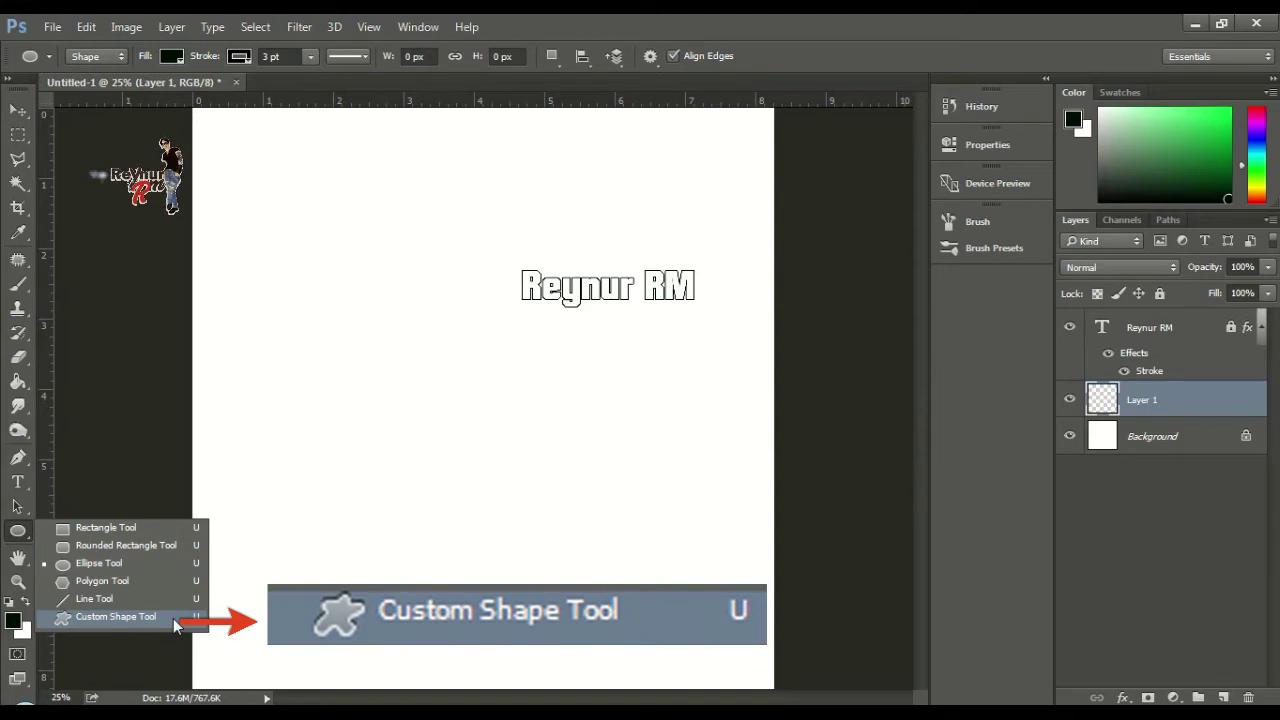
Draw a black heart about 280 × 288 px near the middle of the canvas with the Custom Shape tool
click(116, 617)
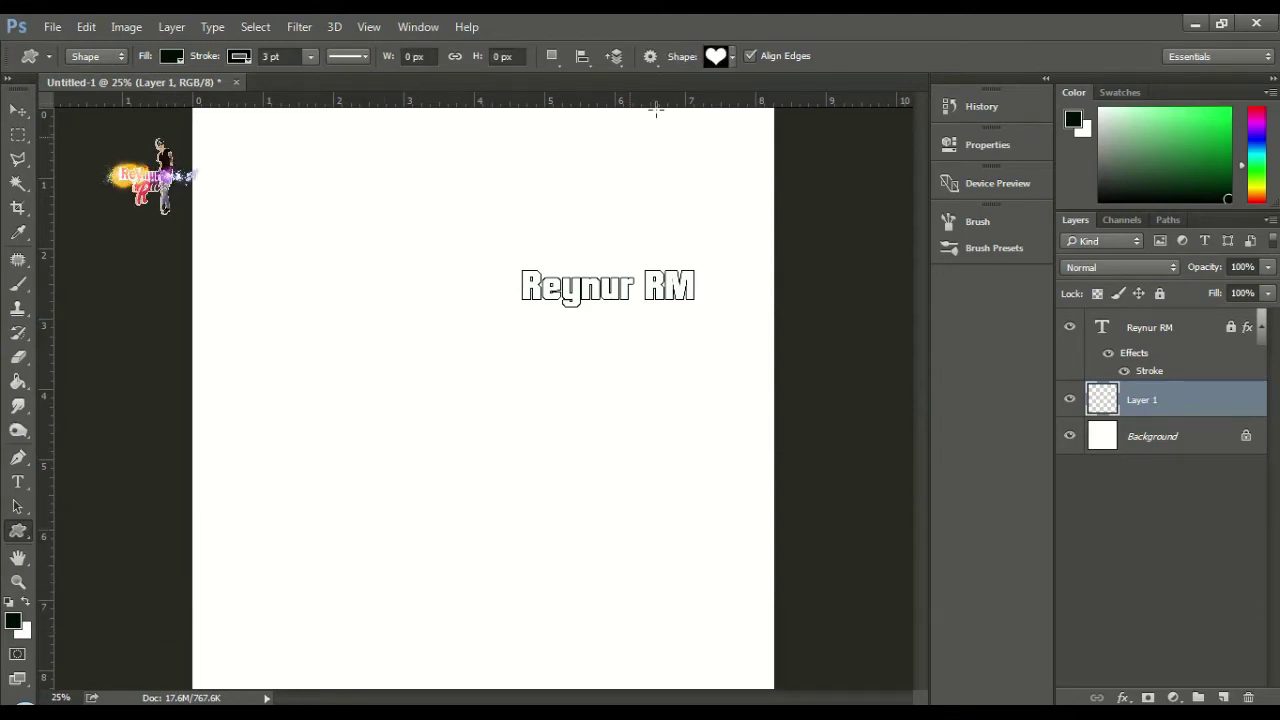
click(733, 57)
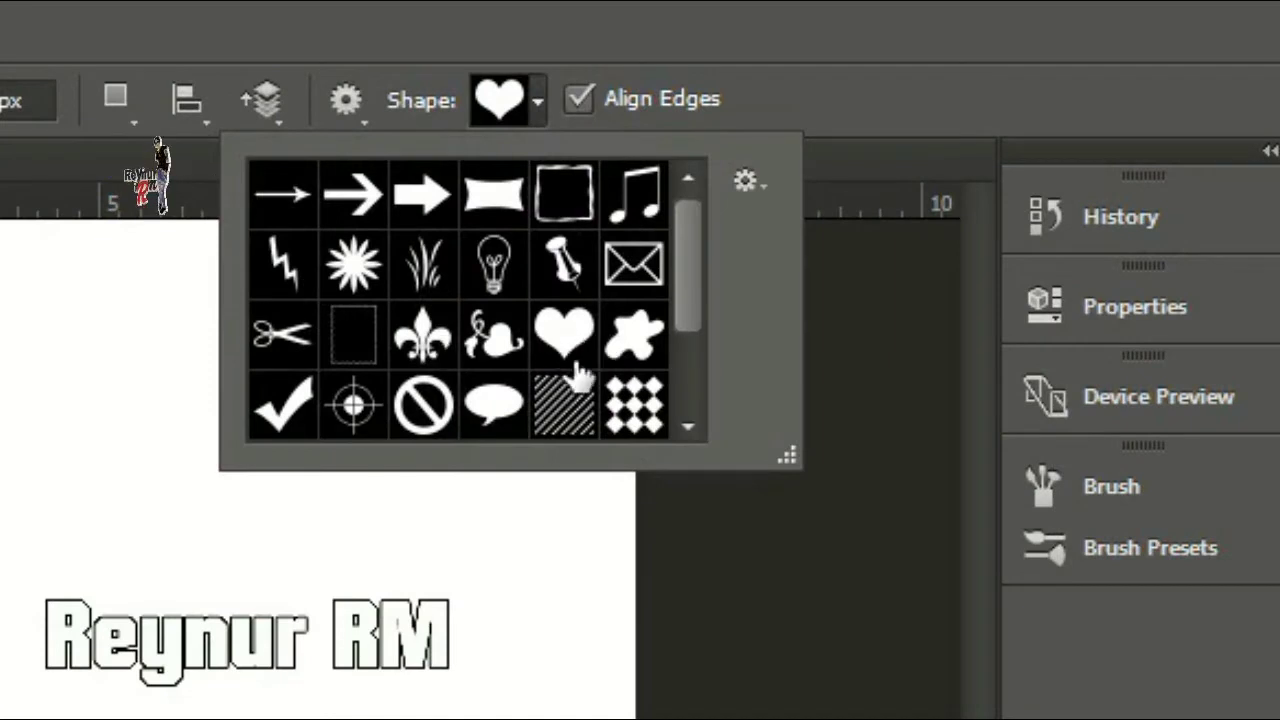
click(570, 340)
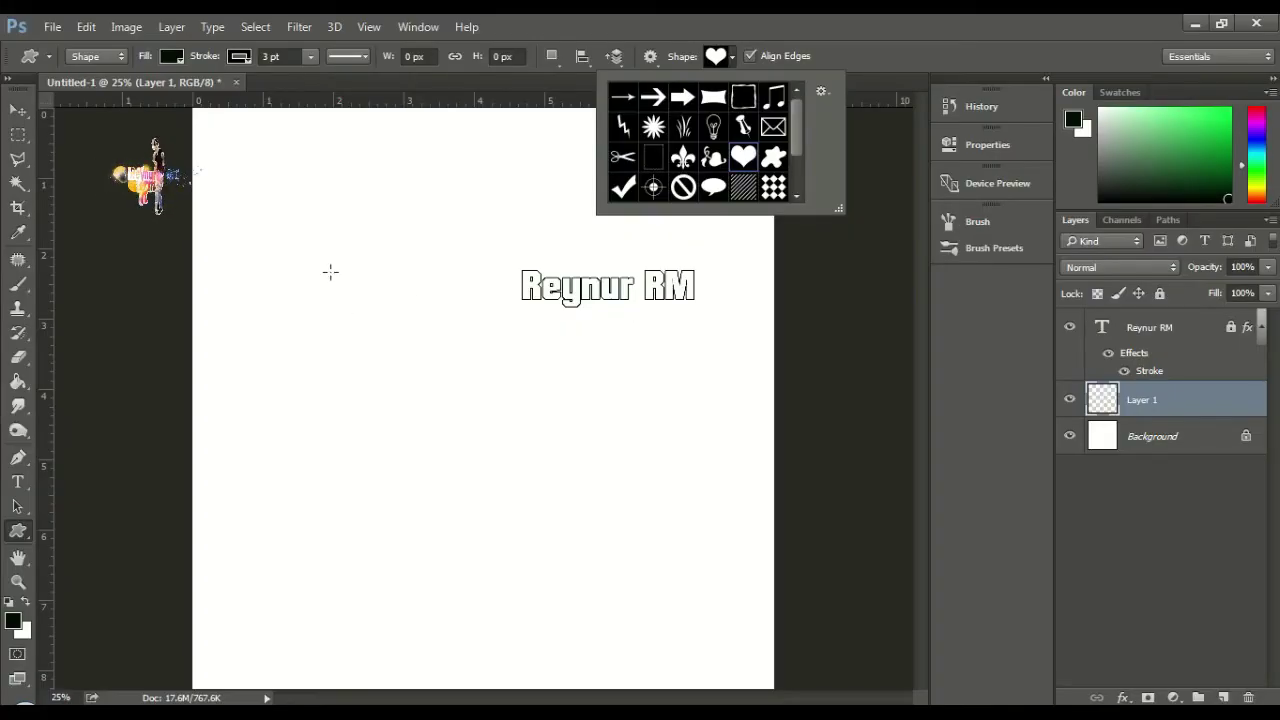
click(433, 372)
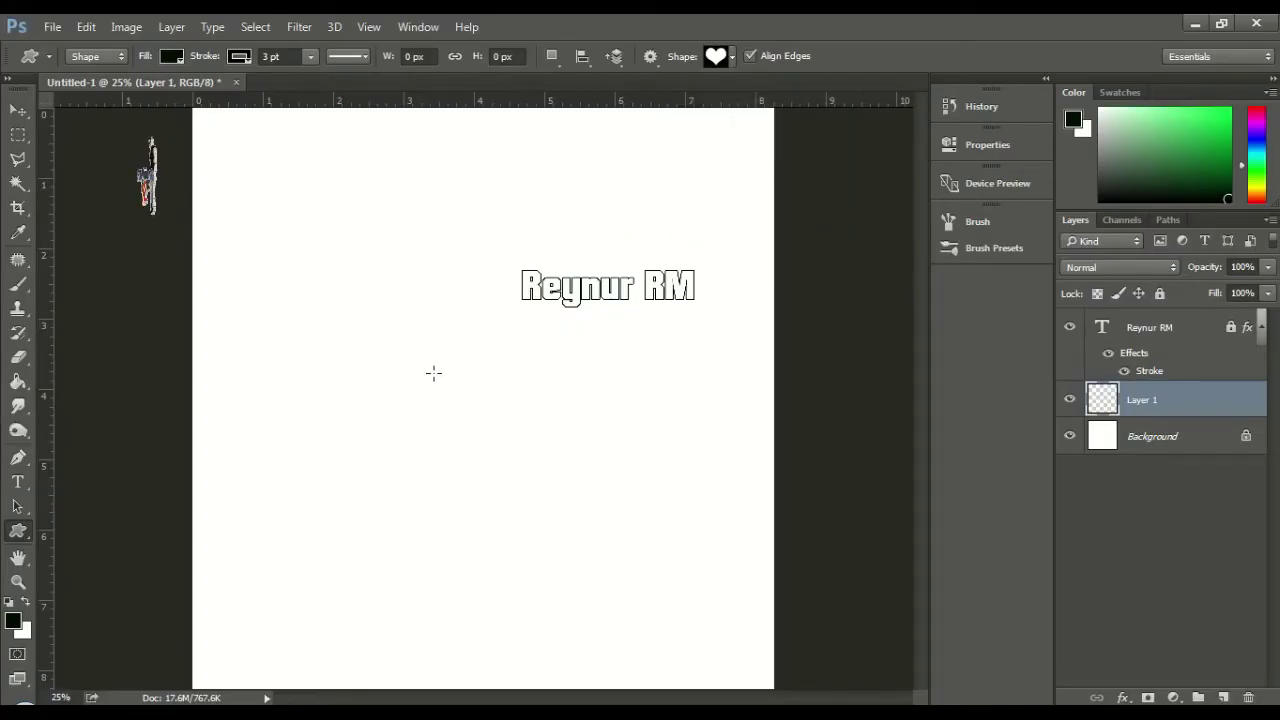
mouse_move(405, 328)
mouse_down()
mouse_move(473, 396)
mouse_move(423, 366)
mouse_up()
key(ctrl+z)
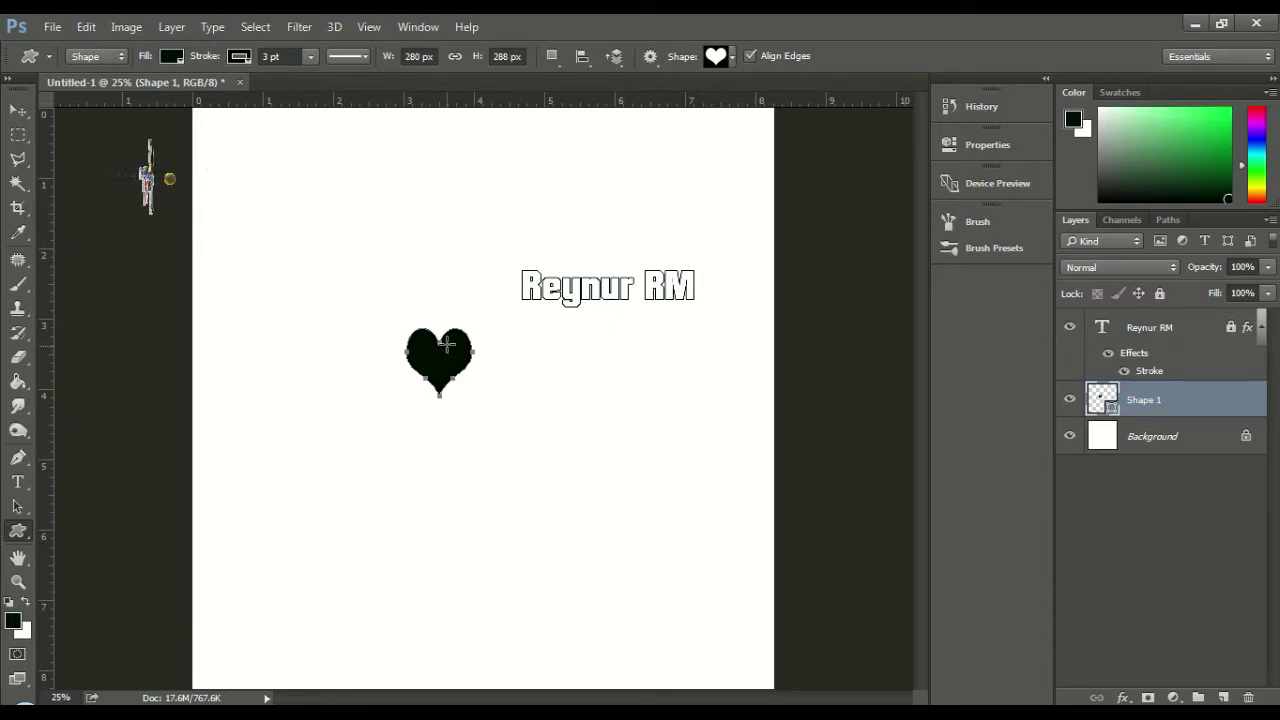
Set the heart's fill to no color, keeping only its black outline
click(183, 57)
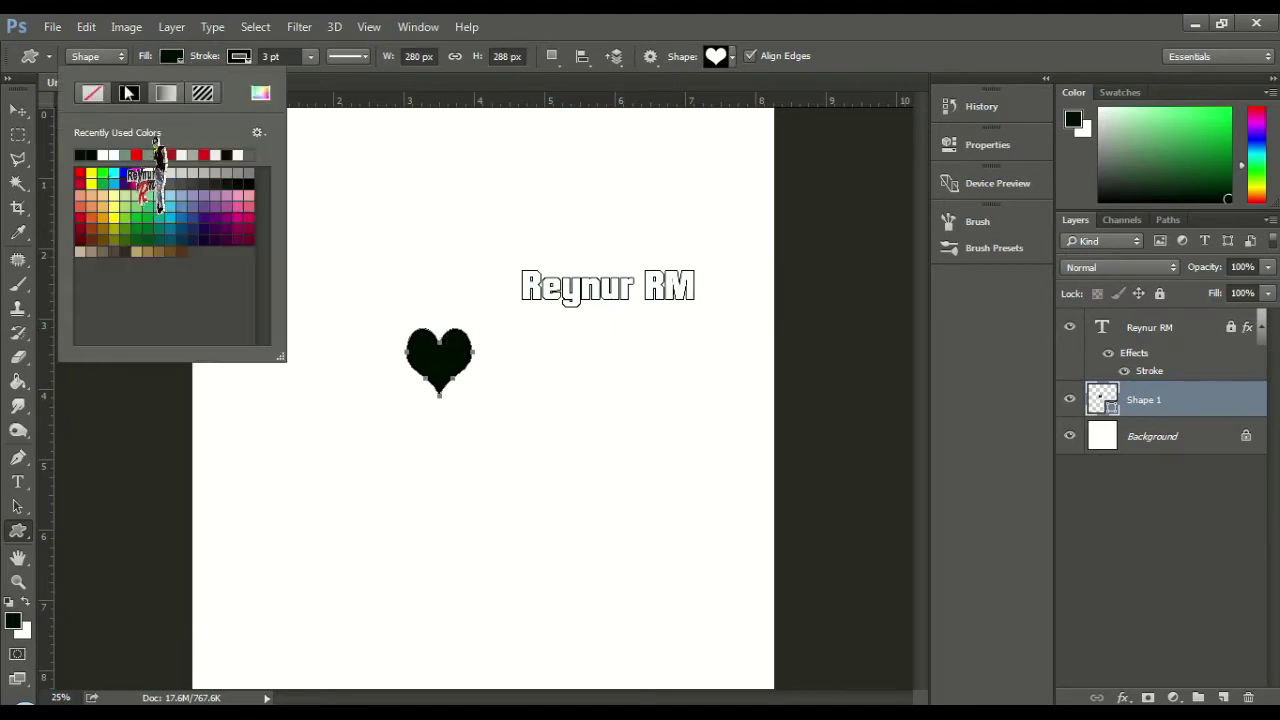
click(92, 95)
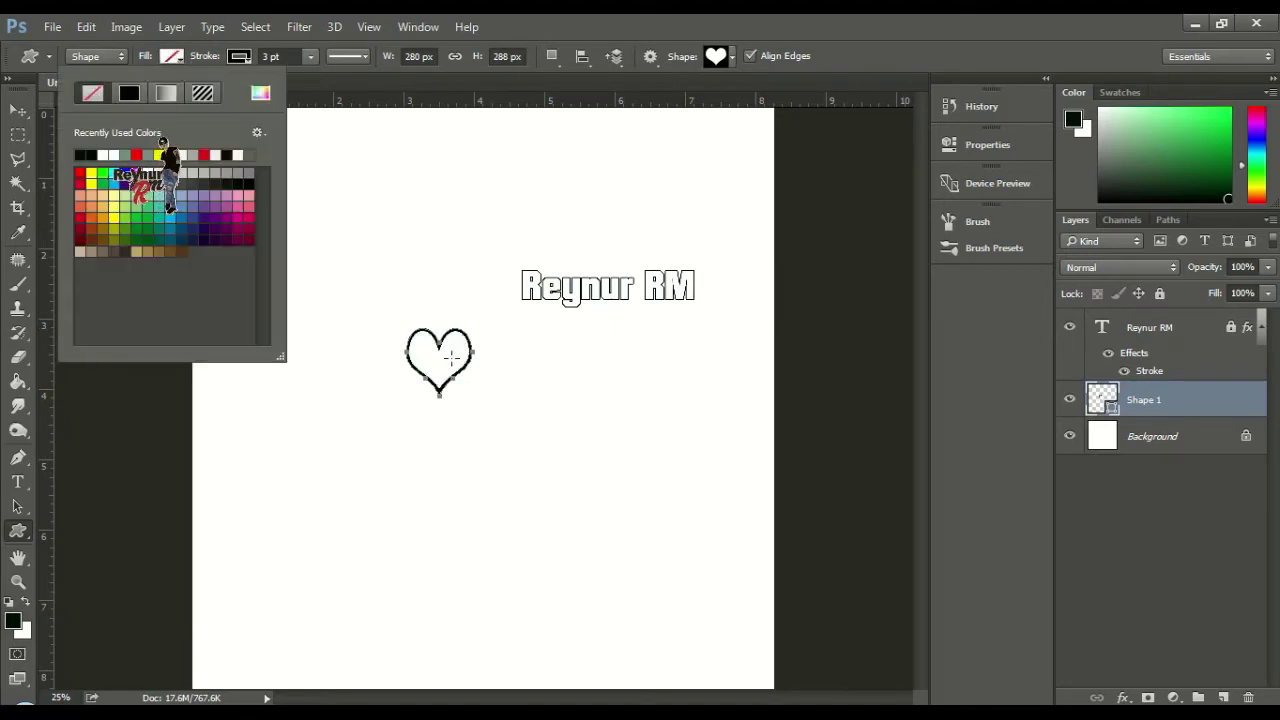
click(615, 16)
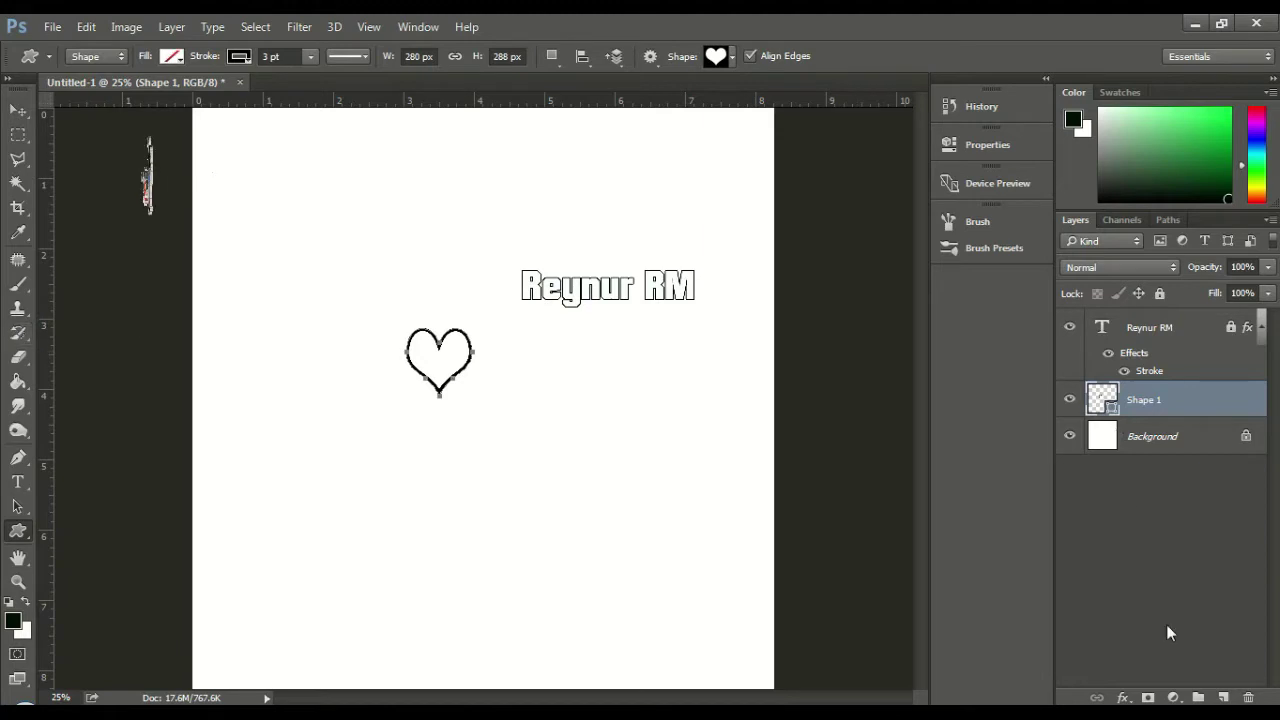
Add a new layer and draw a circle about 256 × 256 px with the Ellipse tool, overlapping the heart's lower tip
click(1223, 697)
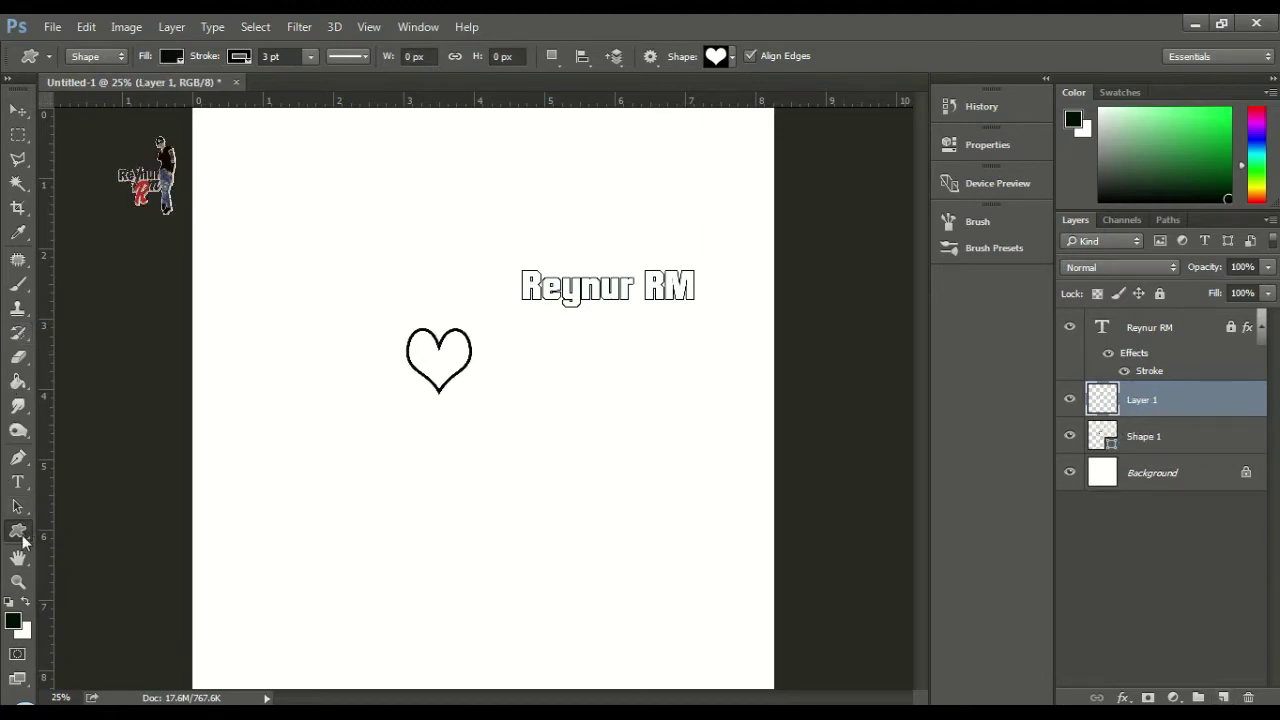
right_click(20, 536)
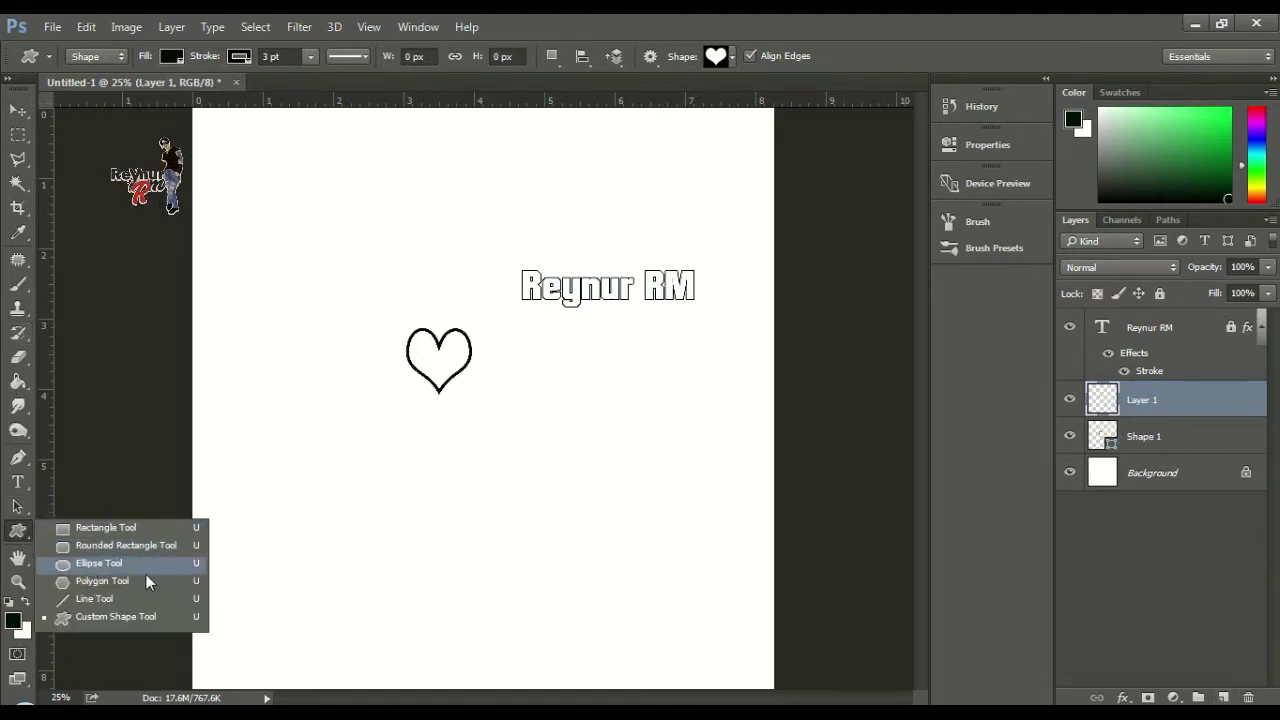
click(116, 566)
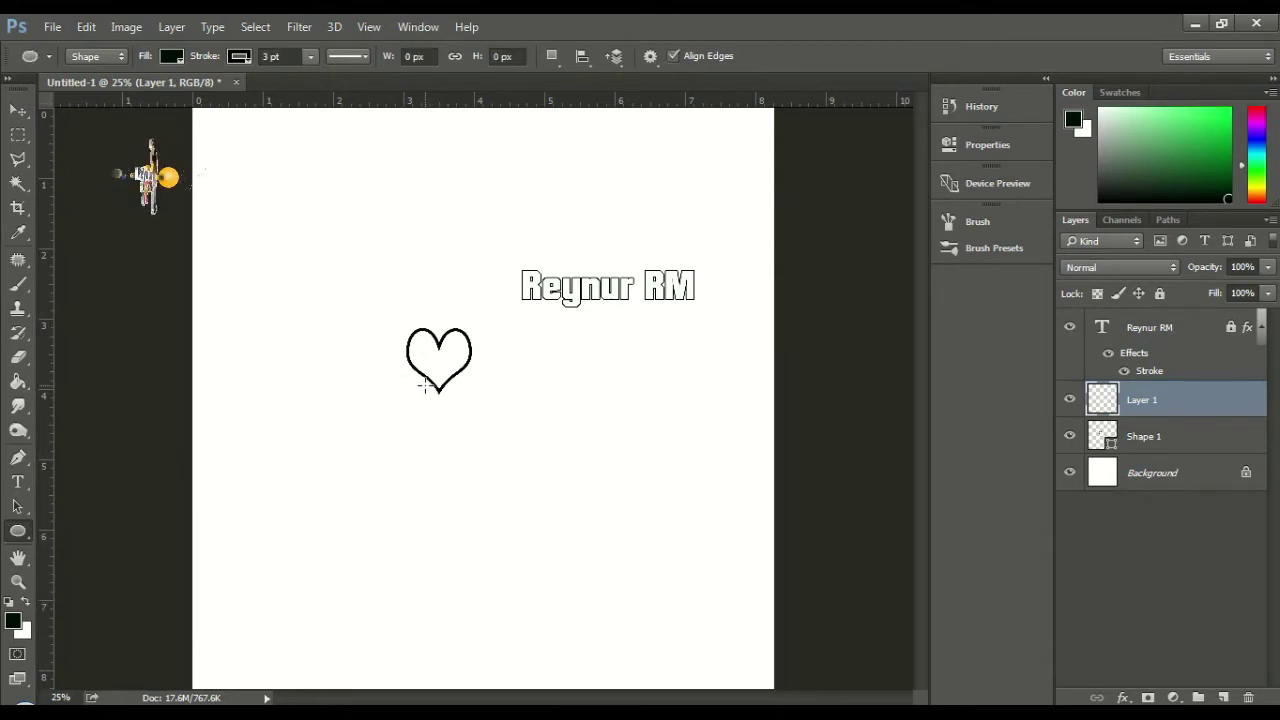
drag(425, 382, 486, 440)
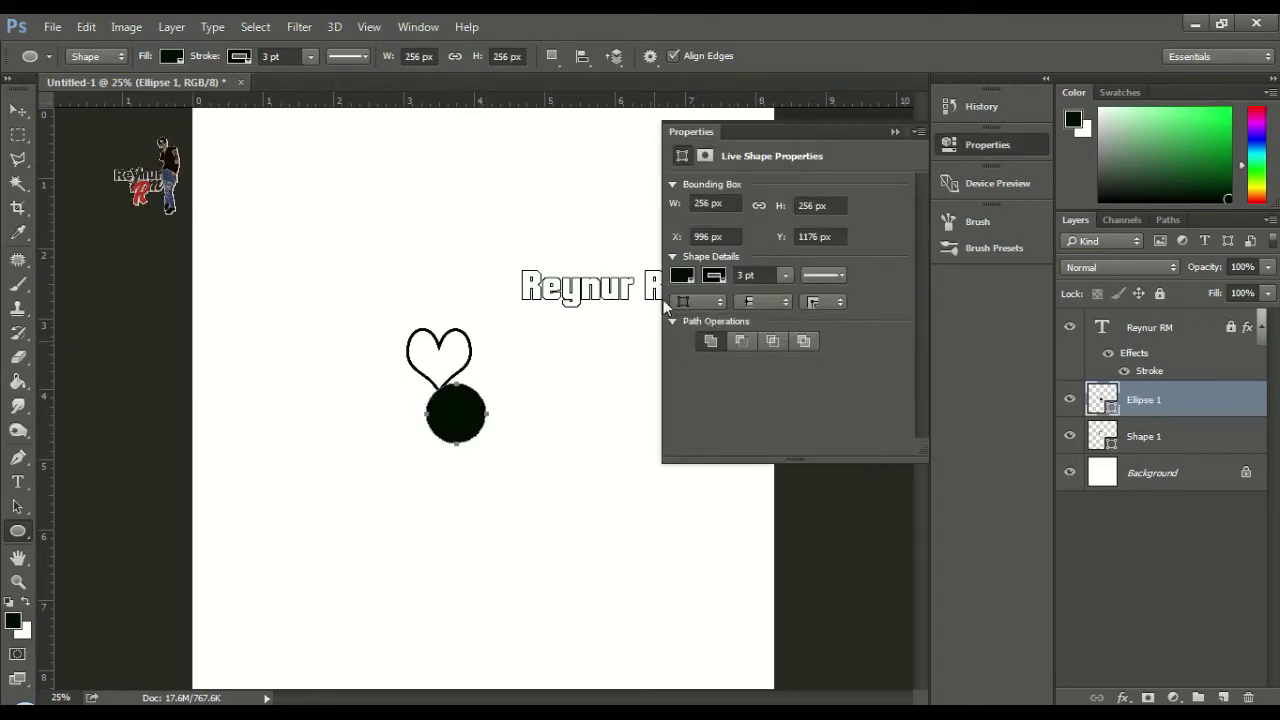
Set the circle's fill to no color, leaving just its outline, and collapse its shape properties
click(683, 276)
click(696, 312)
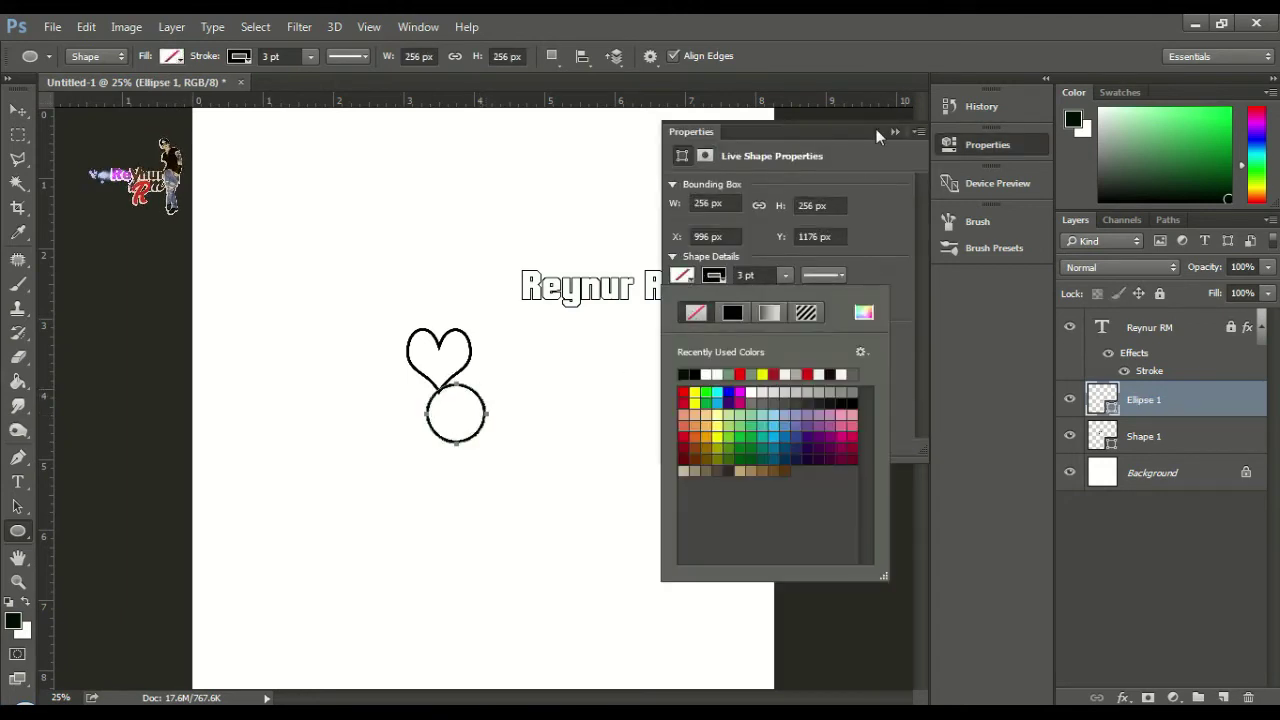
click(895, 132)
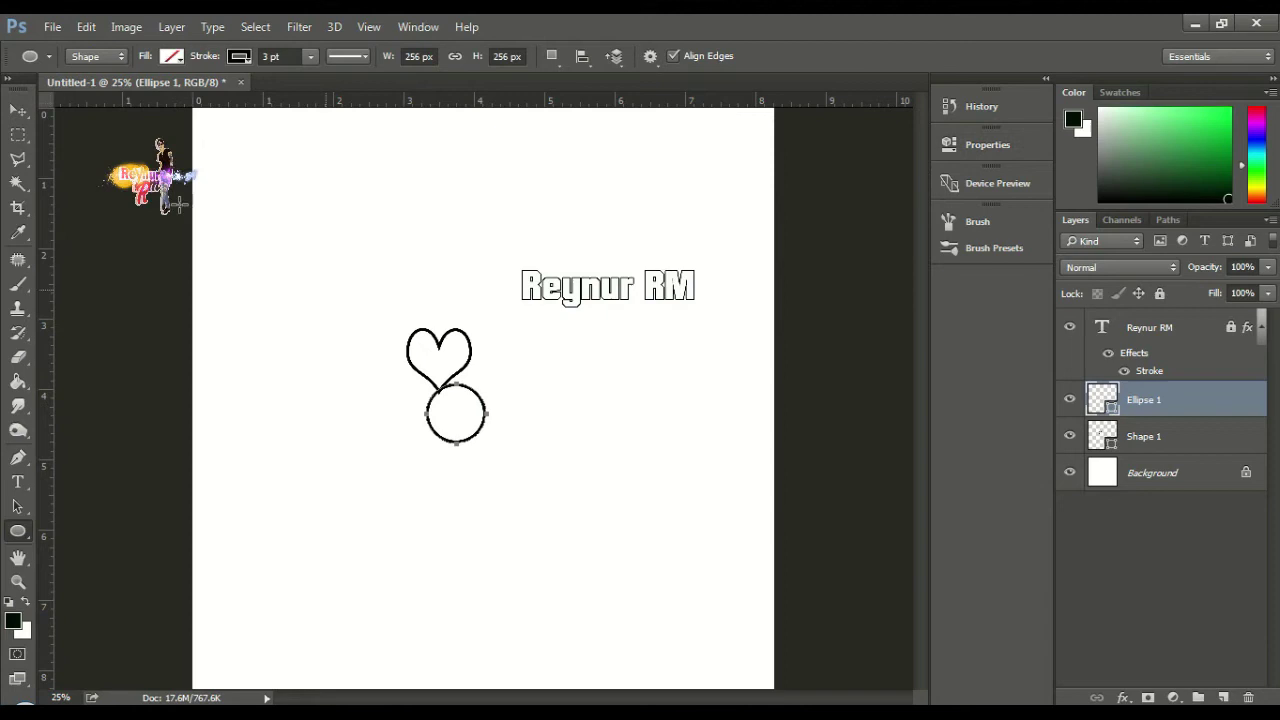
Select both the Ellipse 1 and Shape 1 layers and align their horizontal centers
click(18, 110)
shift+click(1182, 437)
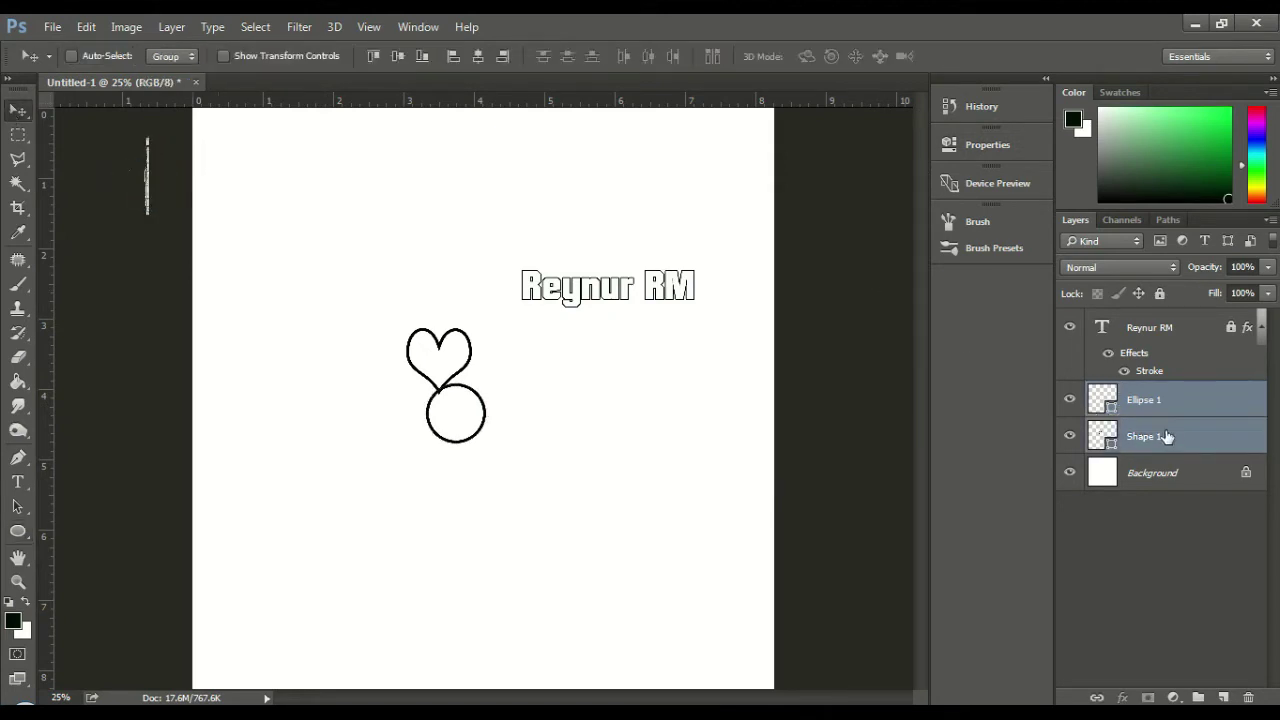
click(478, 56)
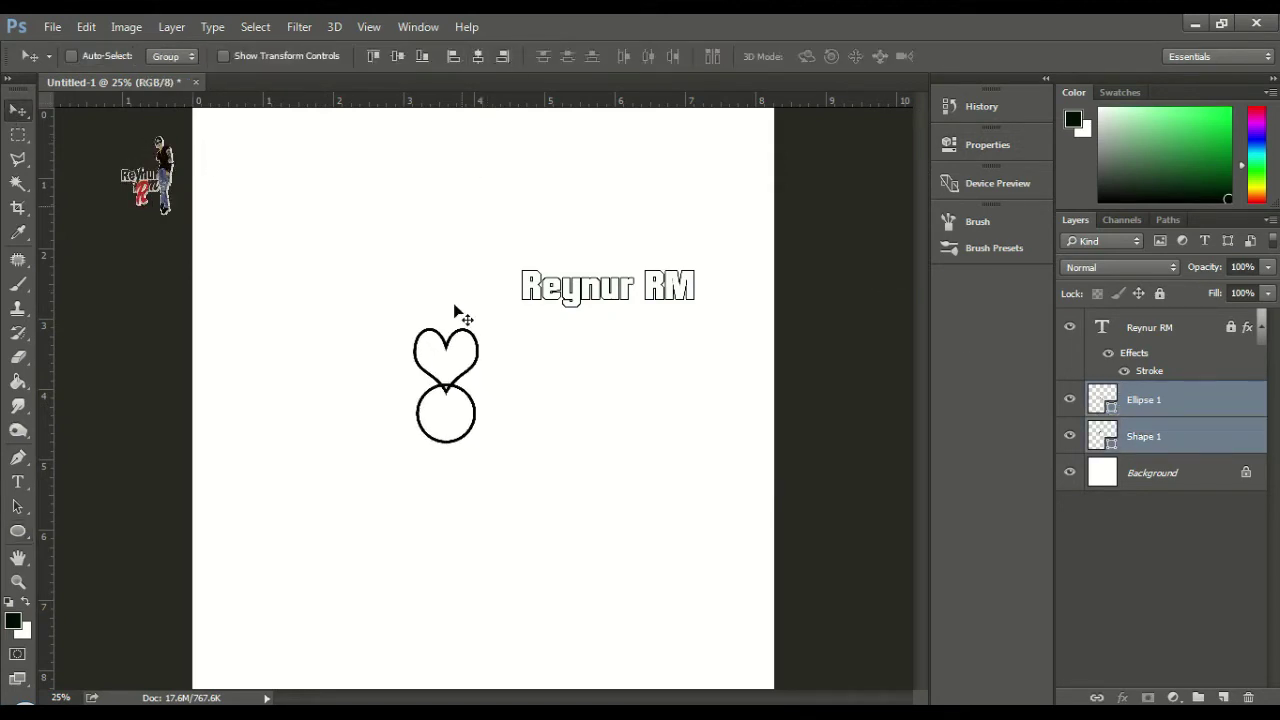
Free-transform the heart on the Shape 1 layer, widening it to about 141% while leaving its height at 100%
click(1202, 406)
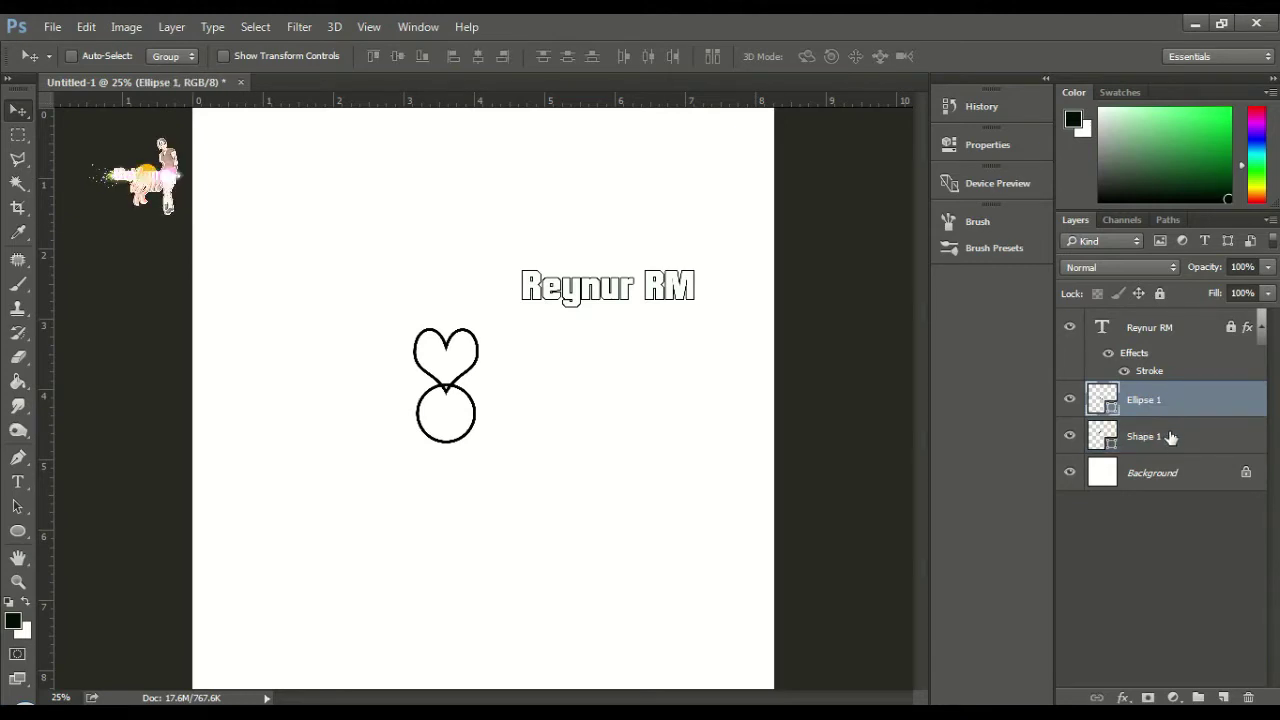
click(1171, 437)
key(ctrl+t)
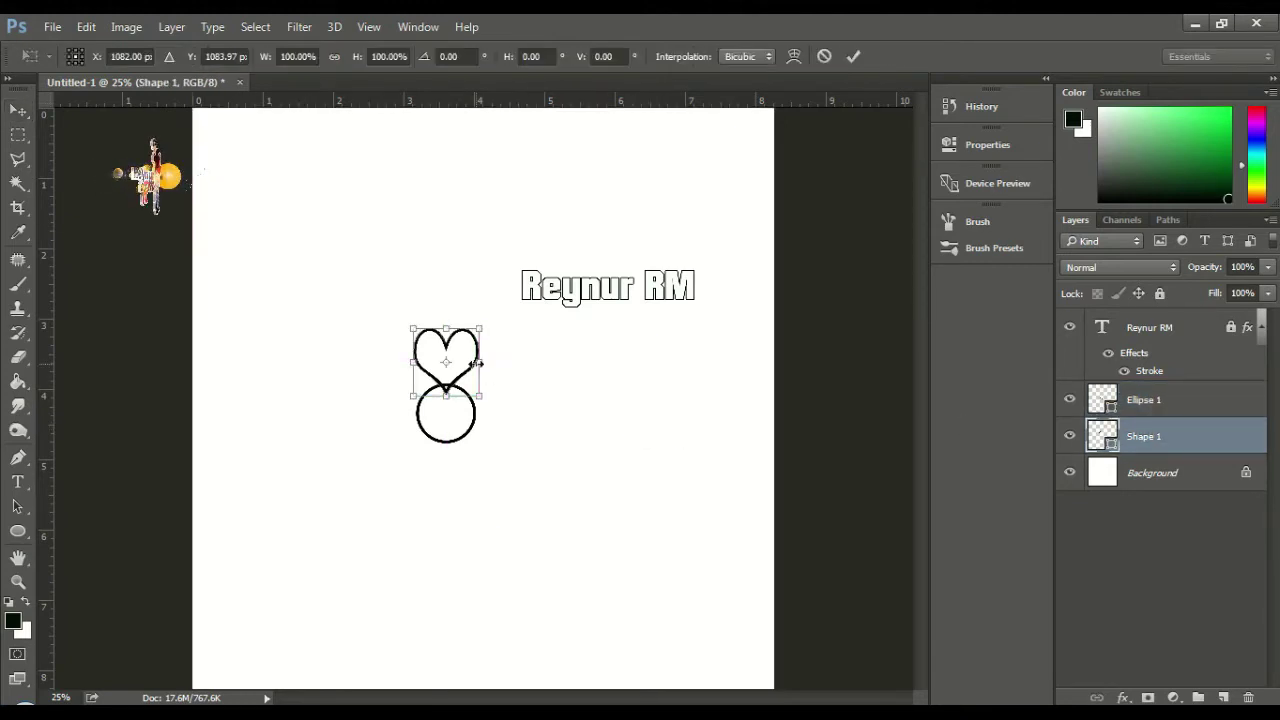
drag(476, 364, 504, 365)
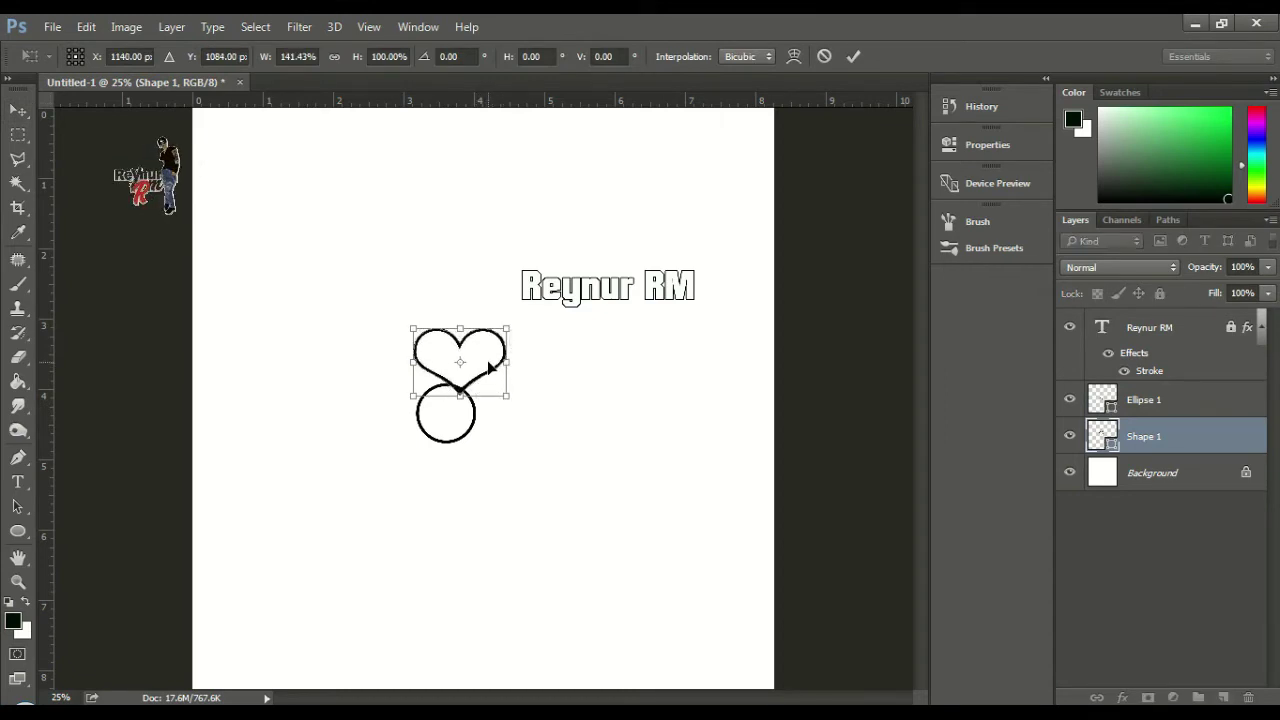
key(Return)
Realign the circle and the widened heart on their horizontal centers
click(1165, 405)
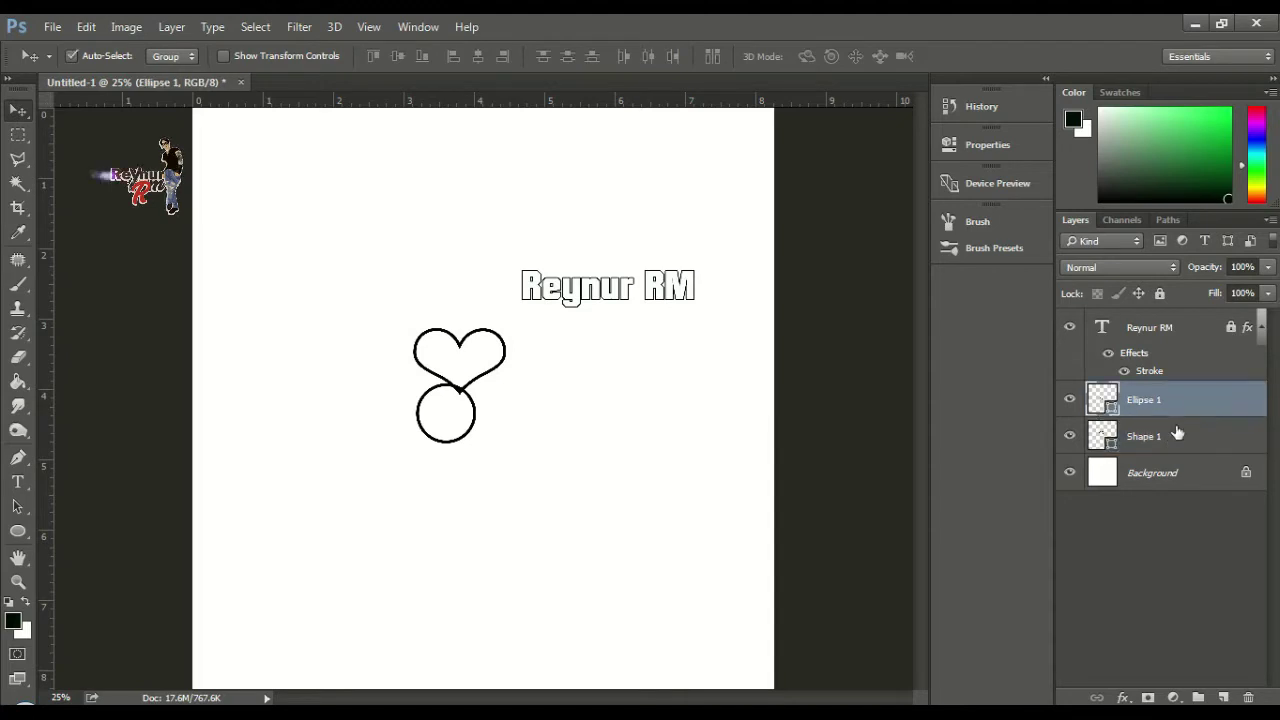
shift+click(1166, 427)
click(478, 57)
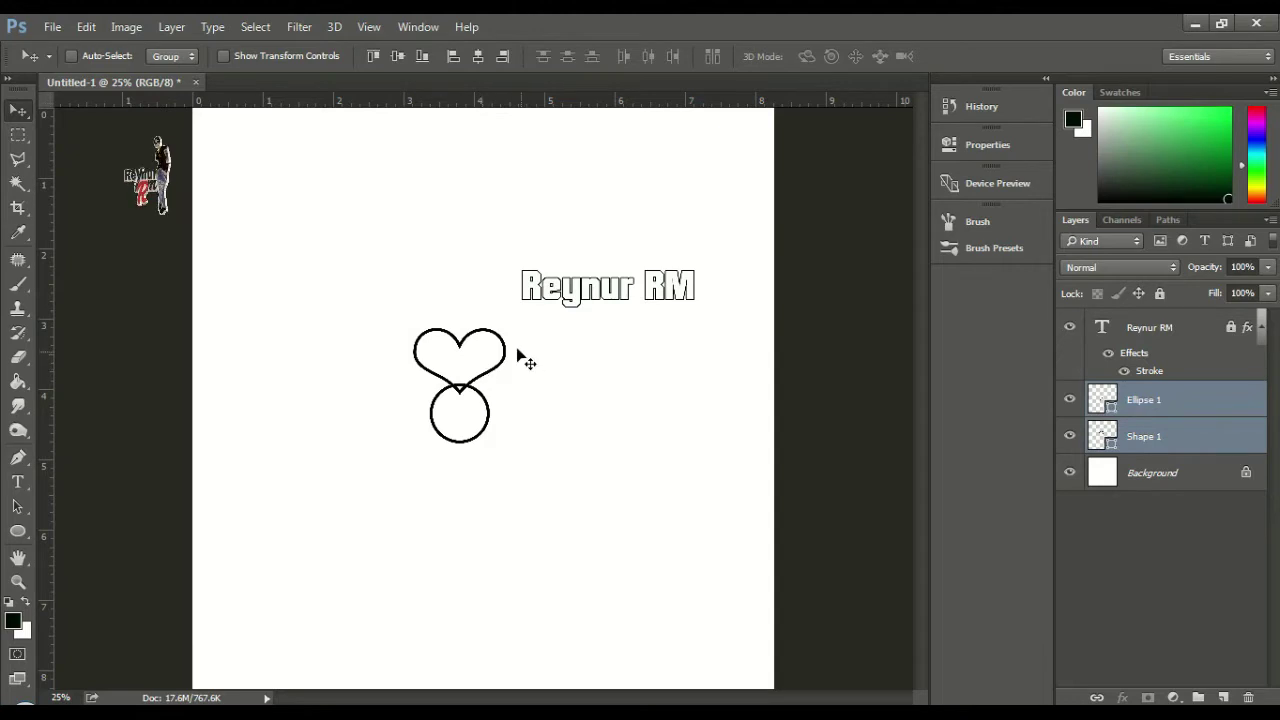
Add a new layer and draw a straight horizontal Pen path across the heart's lower tip, extending beyond both sides of the shapes
click(1224, 697)
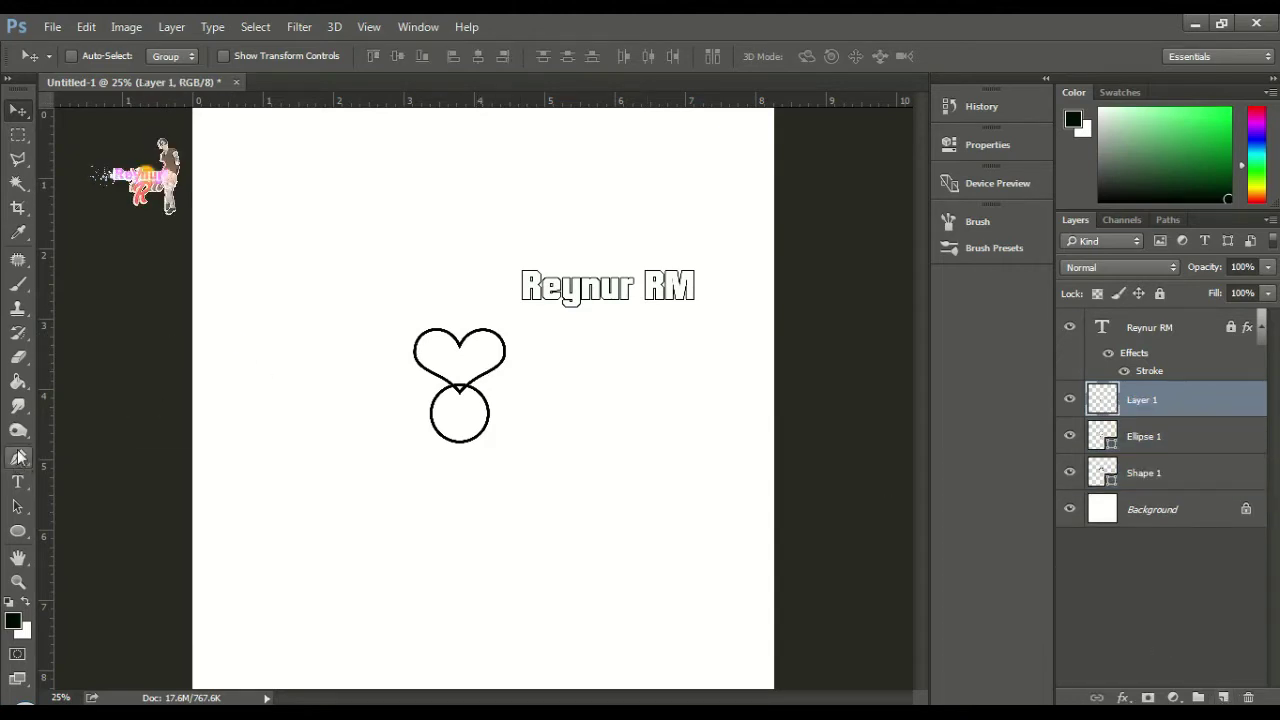
click(18, 456)
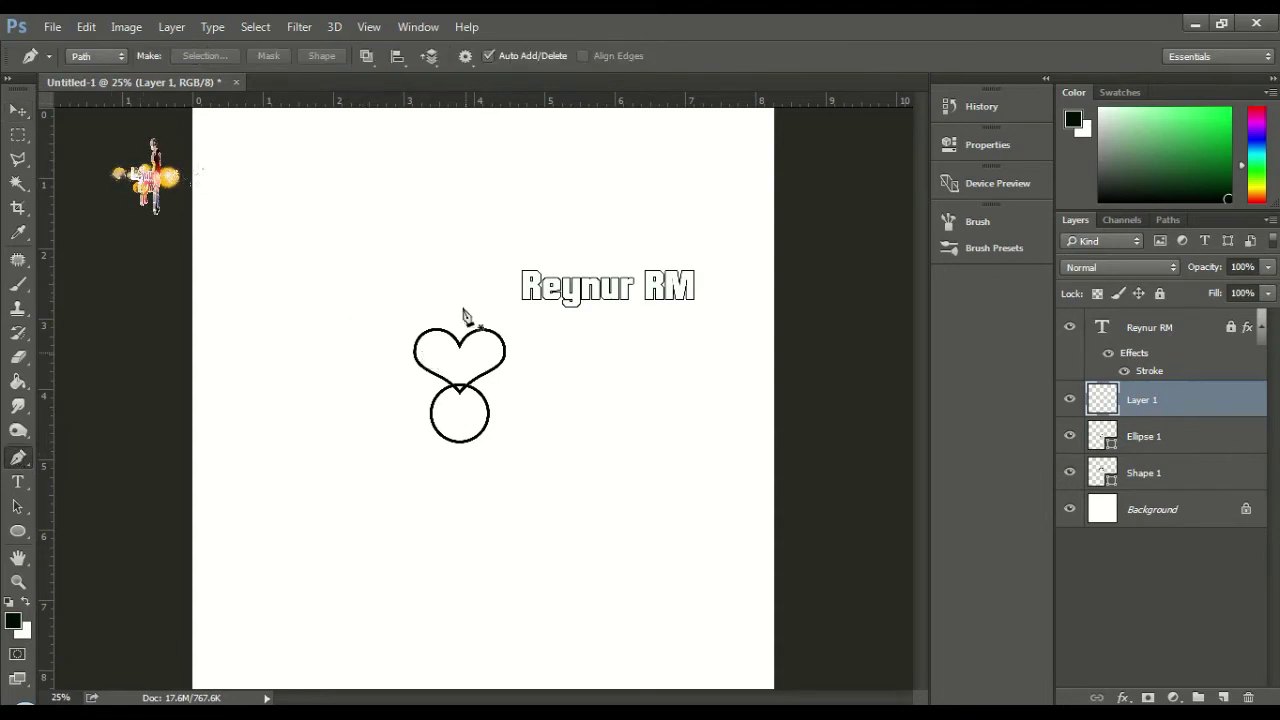
click(345, 382)
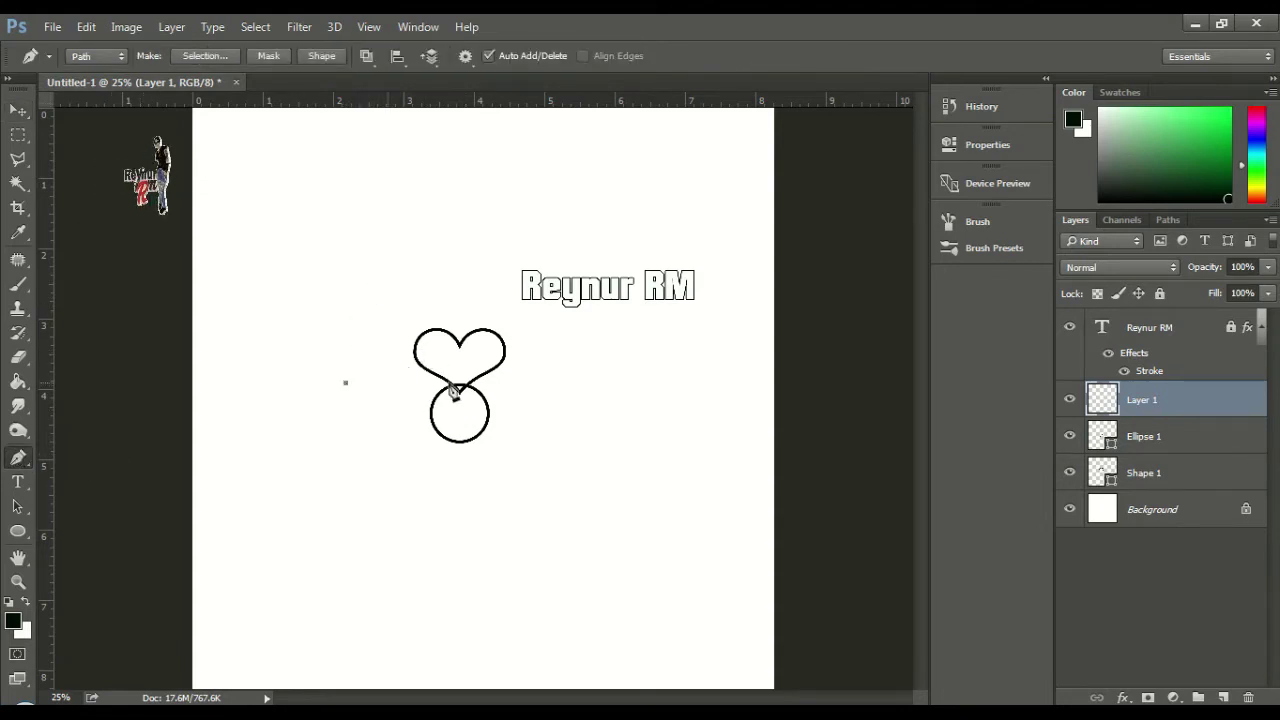
click(563, 383)
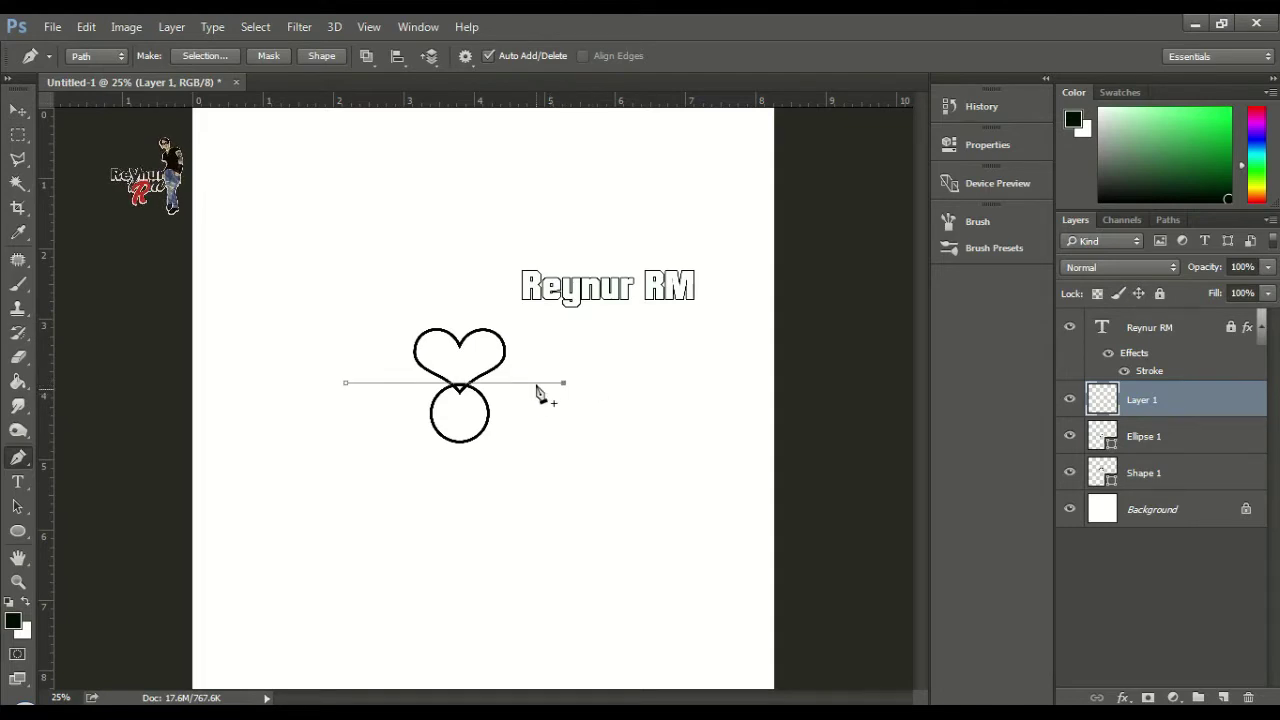
Stroke the horizontal path in black and dismiss the path
right_click(537, 392)
click(612, 372)
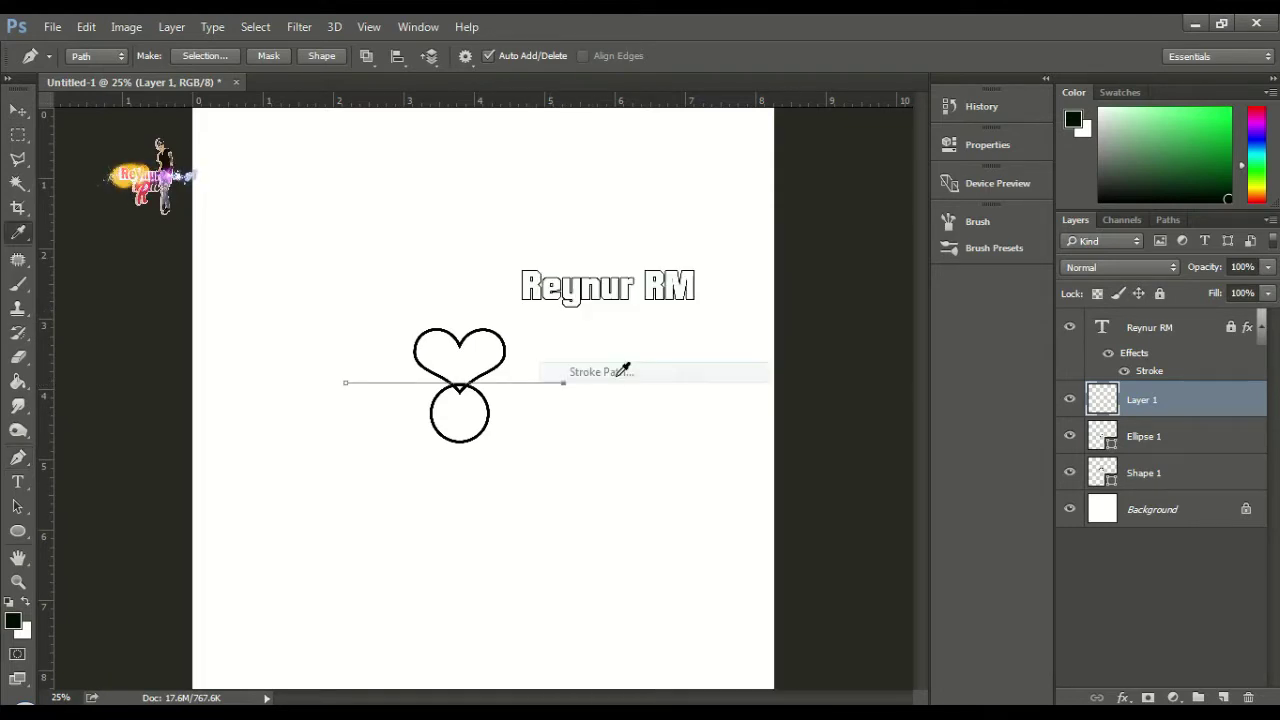
key(Return)
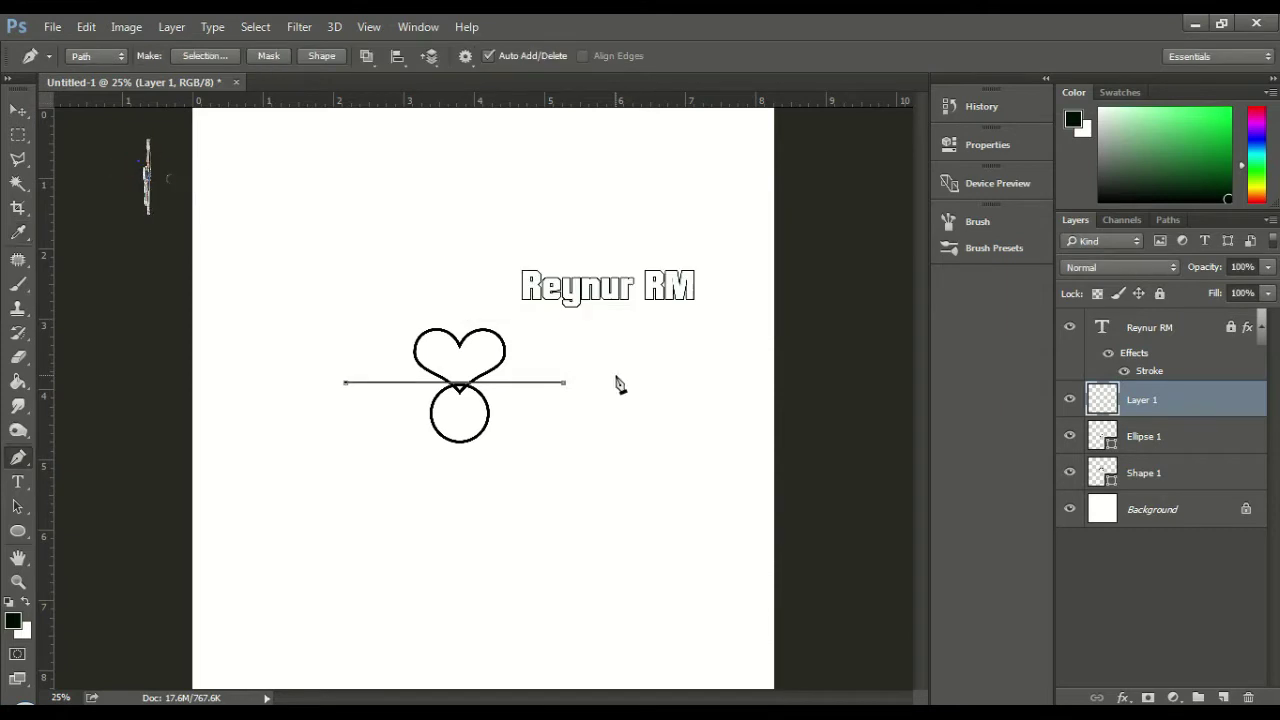
key(Return)
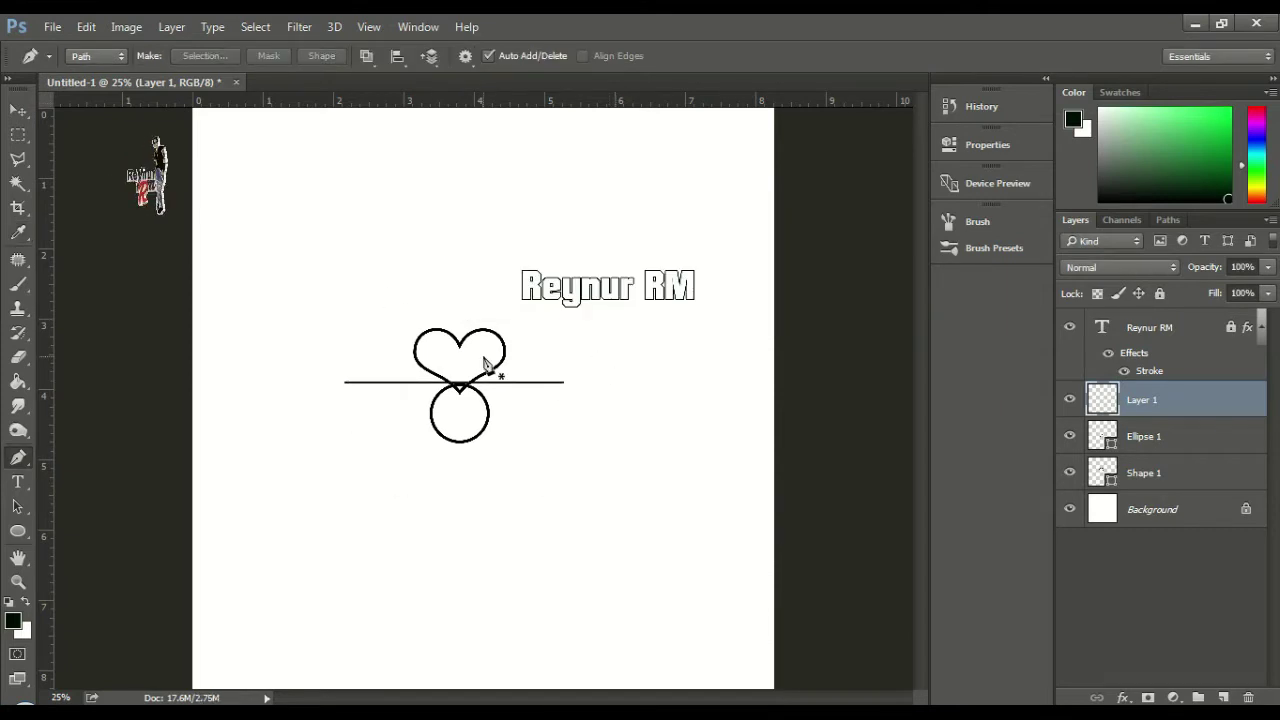
Select the Layer 1, Ellipse 1 and Shape 1 layers and align the line, circle and heart on their horizontal centers
key(v)
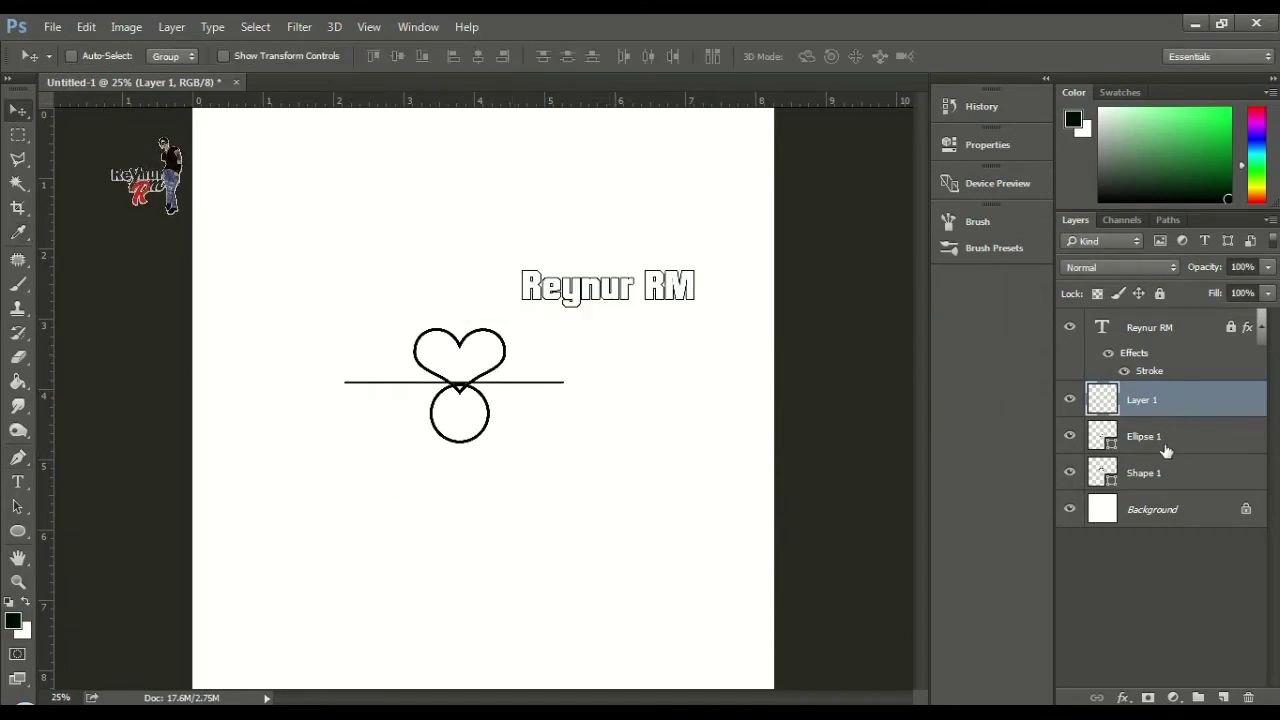
shift+click(1167, 483)
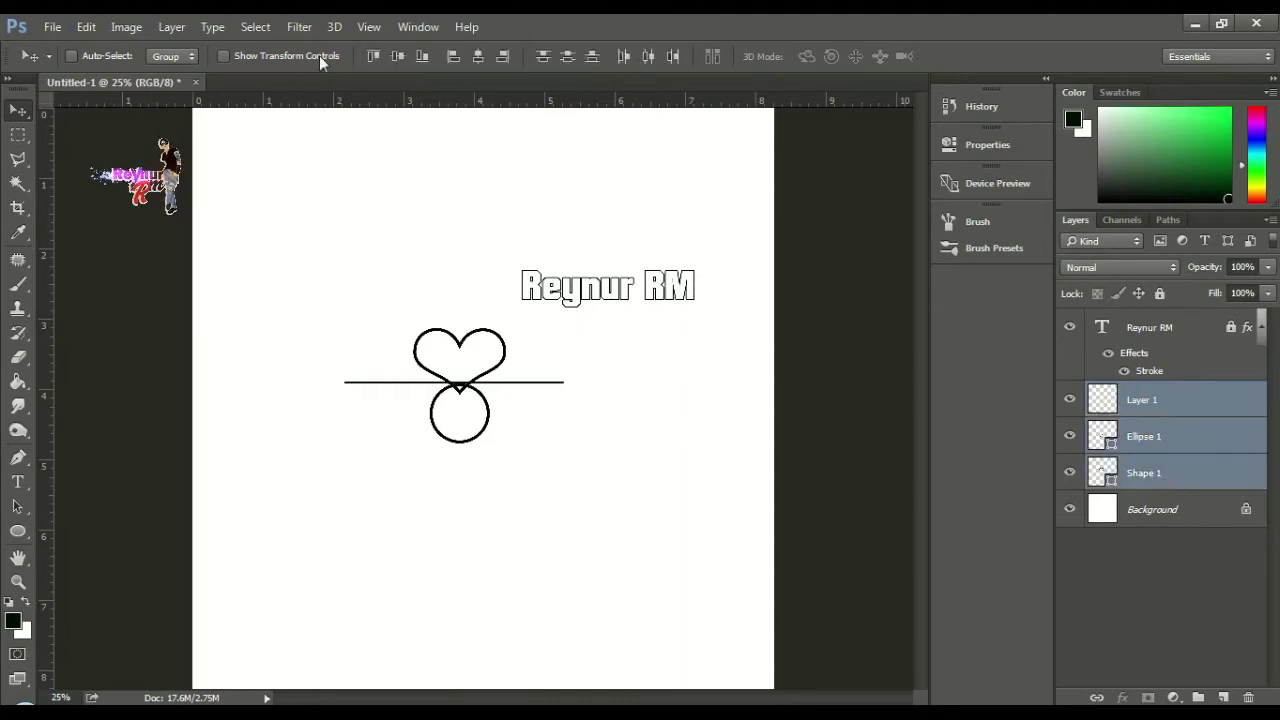
click(479, 56)
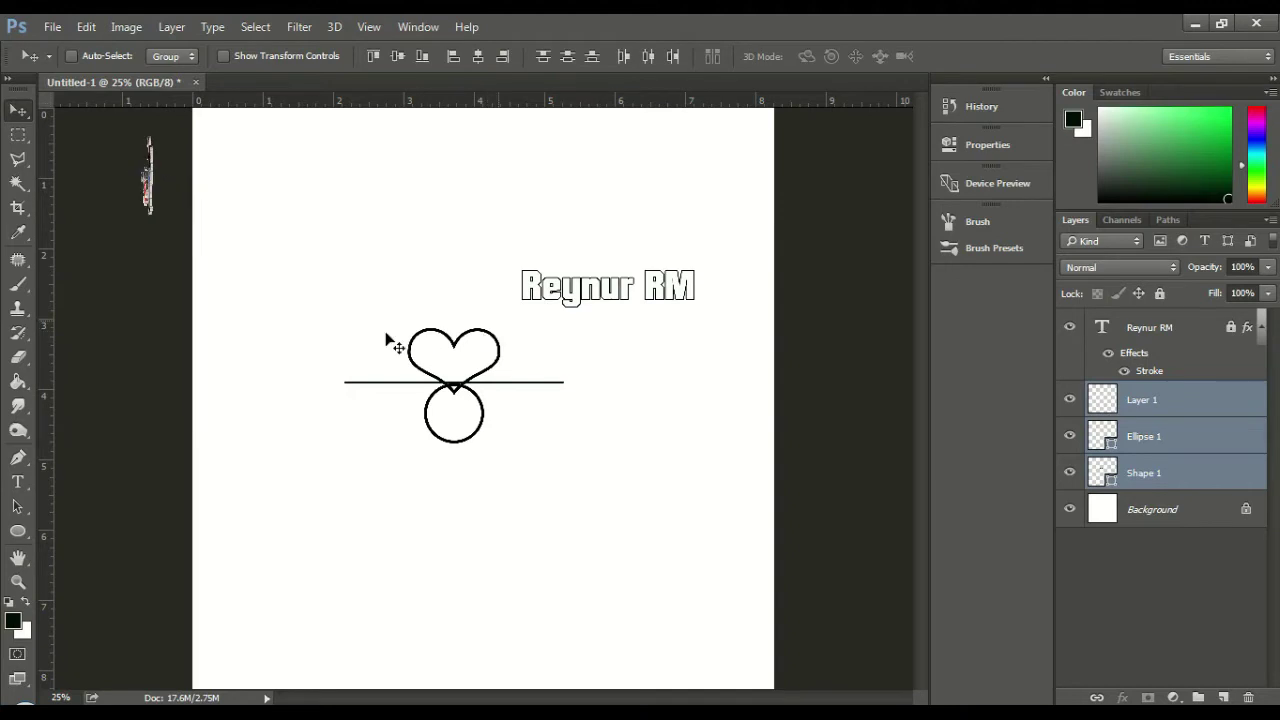
Add a new layer above Layer 1 and draw a curved Pen path from the heart's notch through the line's left end to the circle's bottom
click(1165, 399)
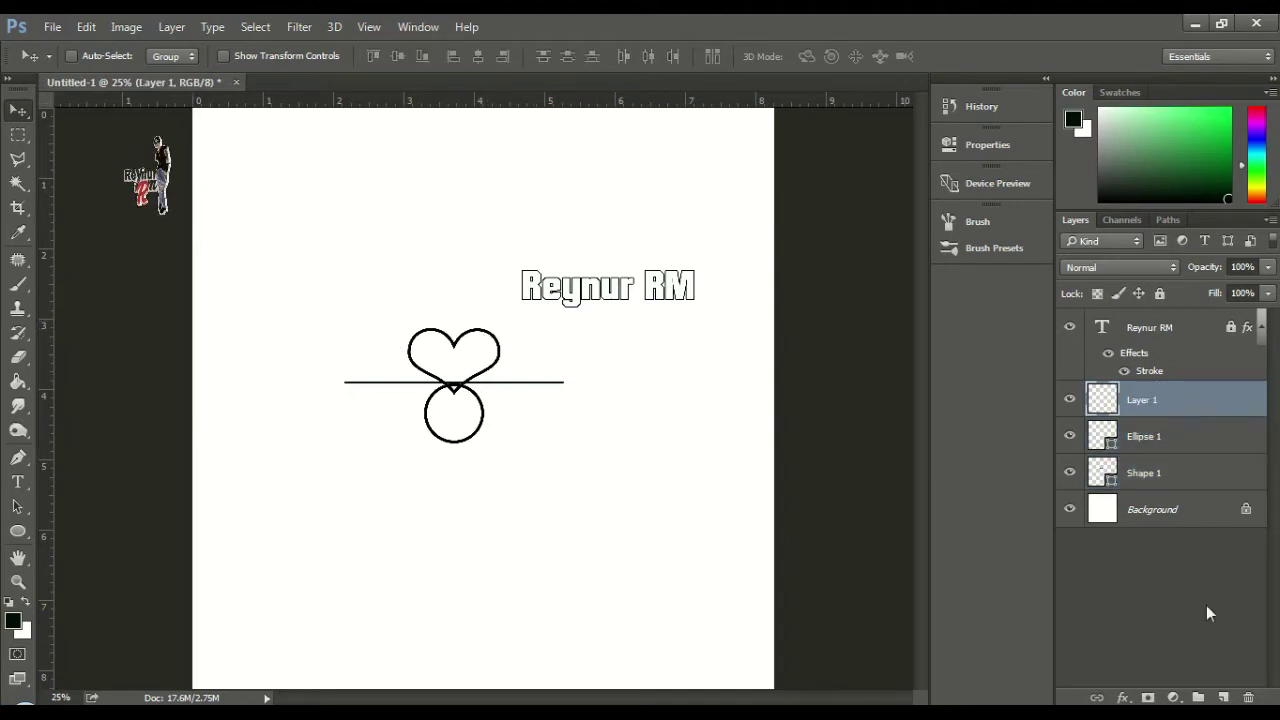
click(1222, 697)
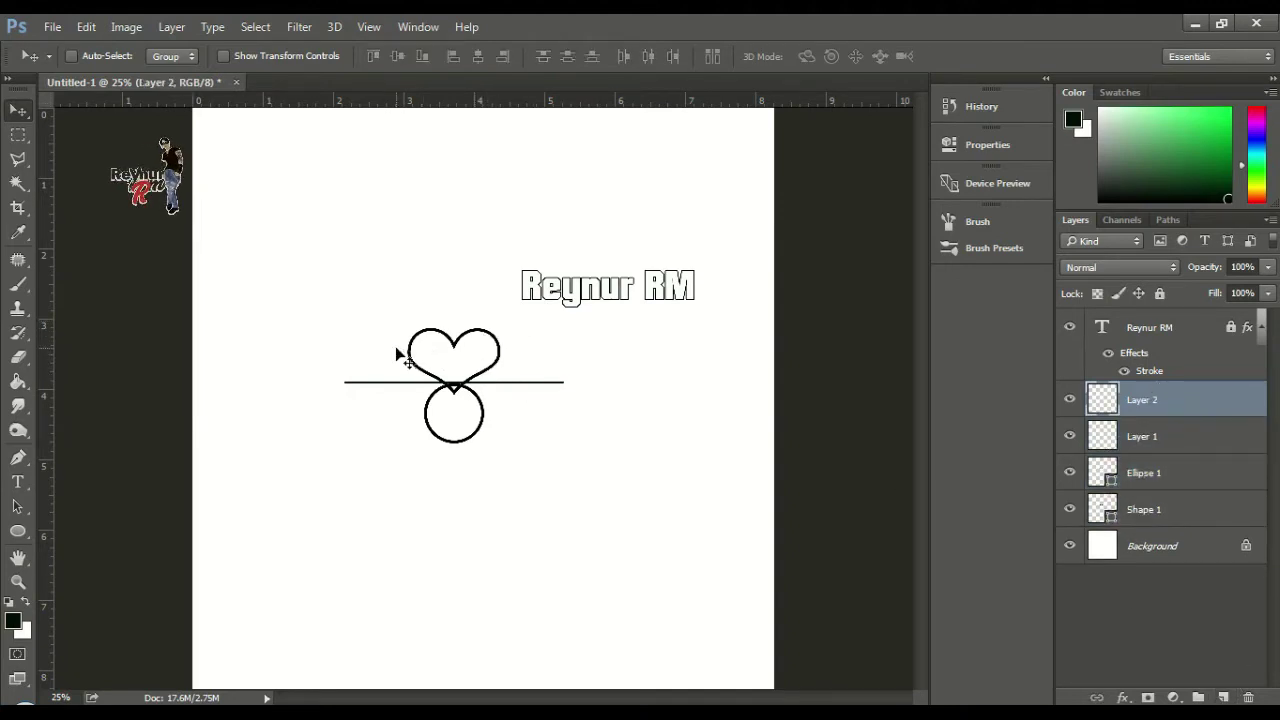
key(p)
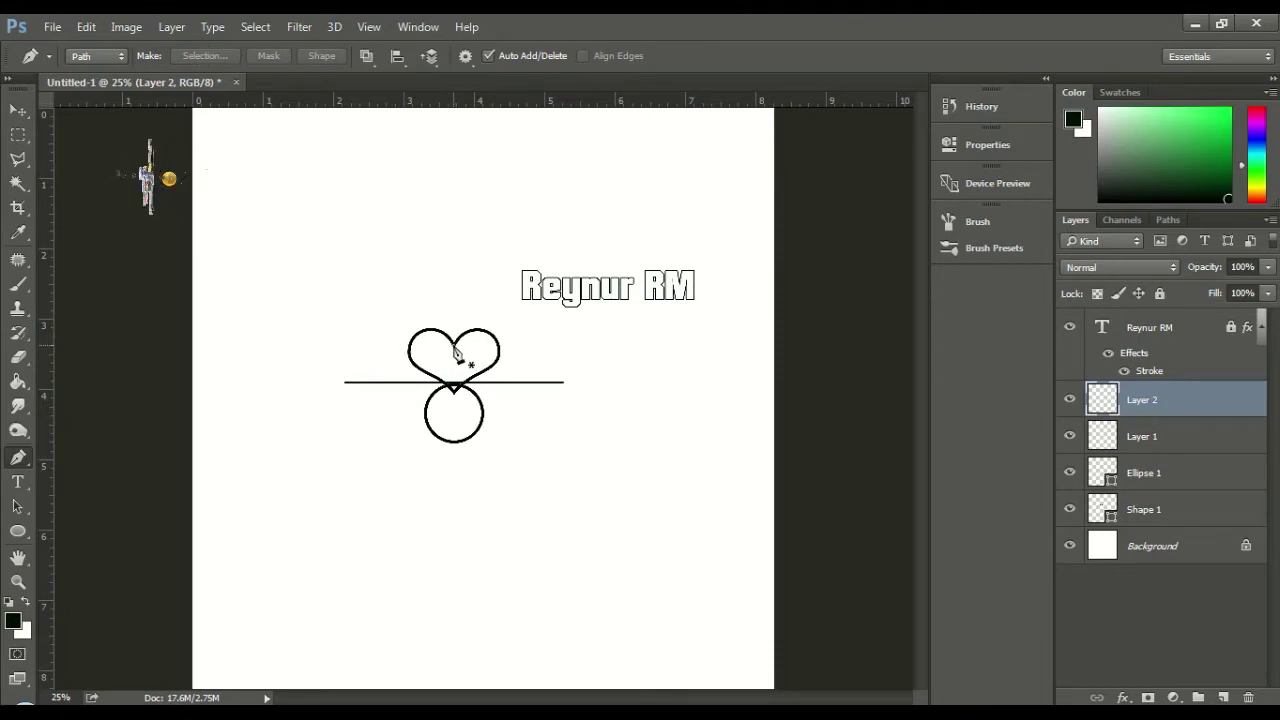
click(454, 345)
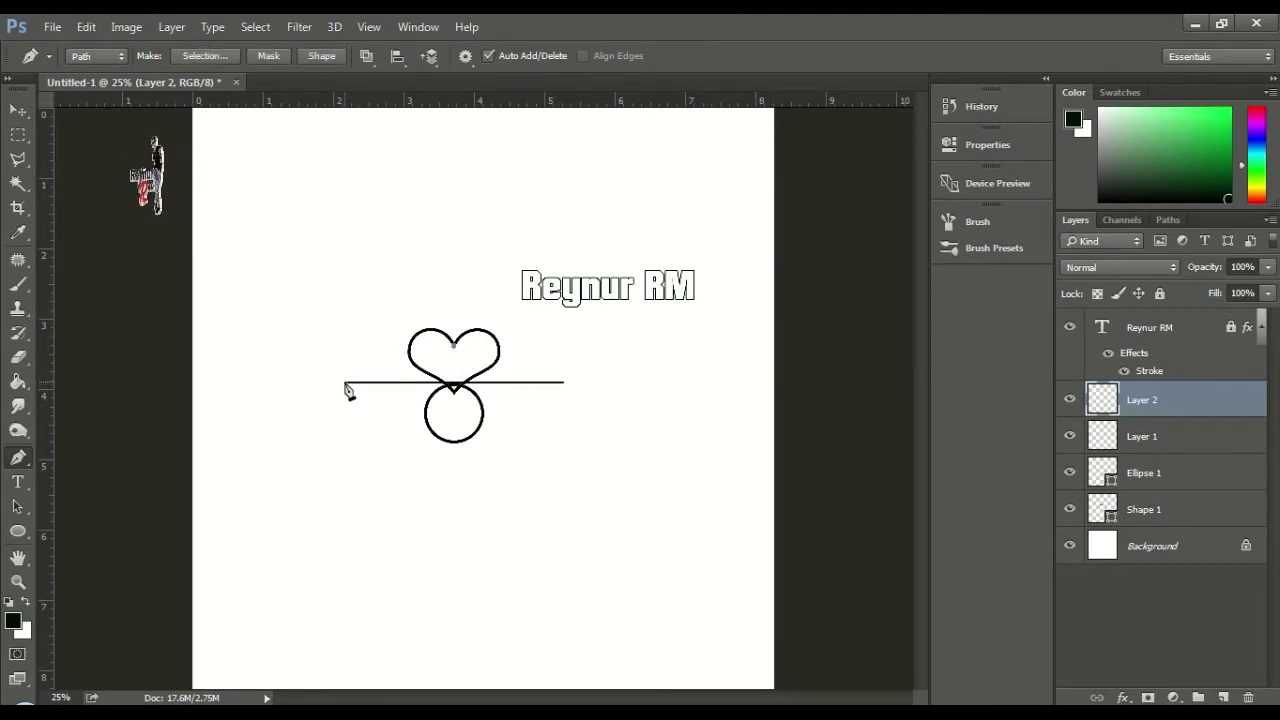
drag(345, 382, 246, 474)
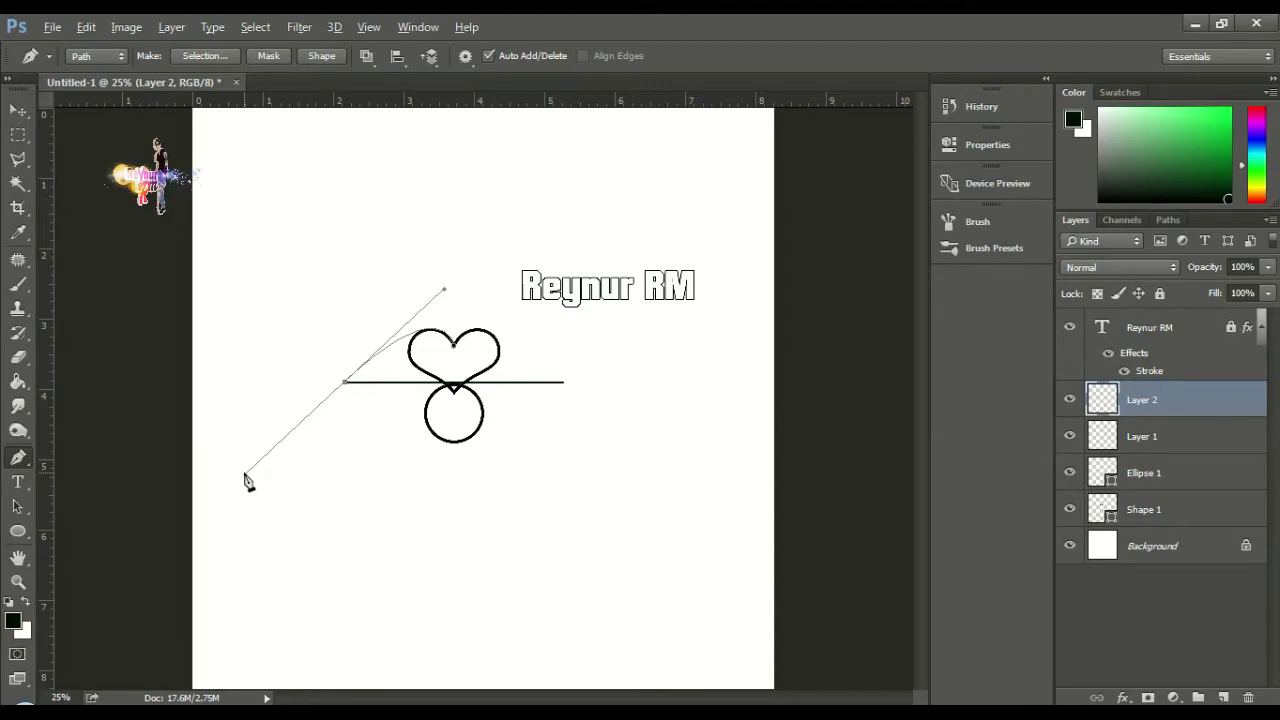
drag(246, 474, 343, 390)
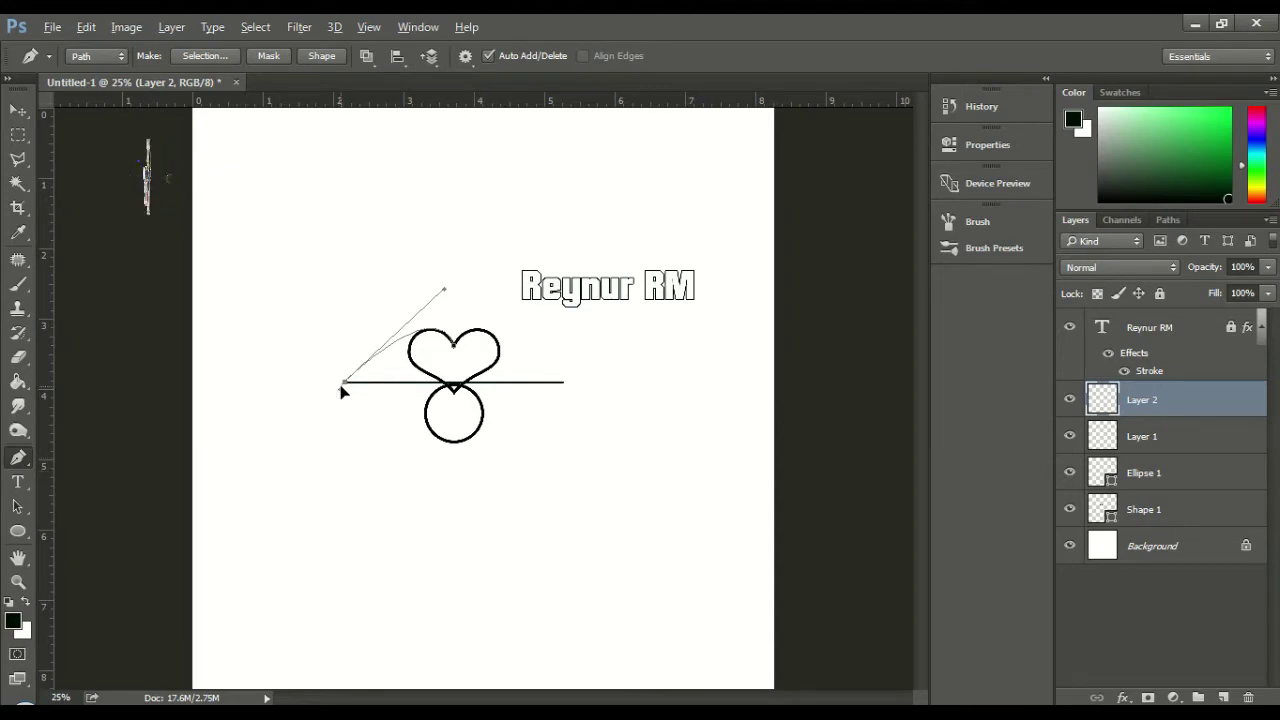
click(455, 444)
drag(458, 452, 485, 450)
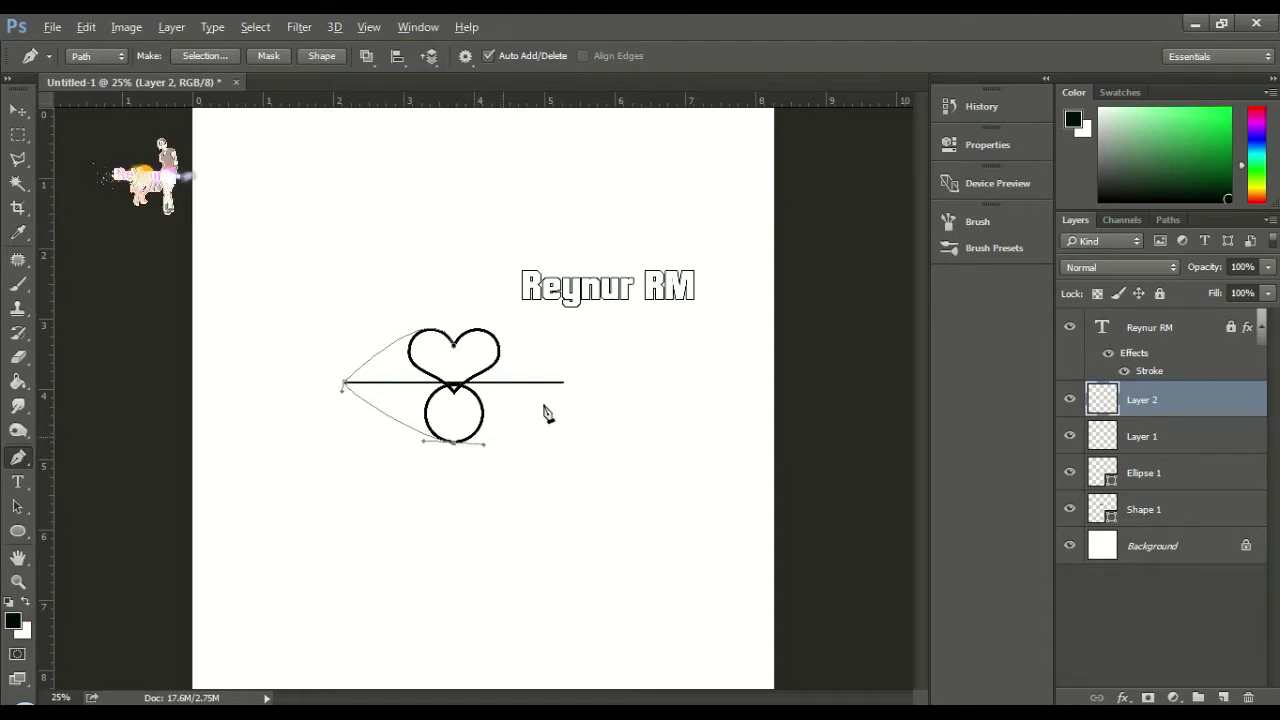
key(alt)
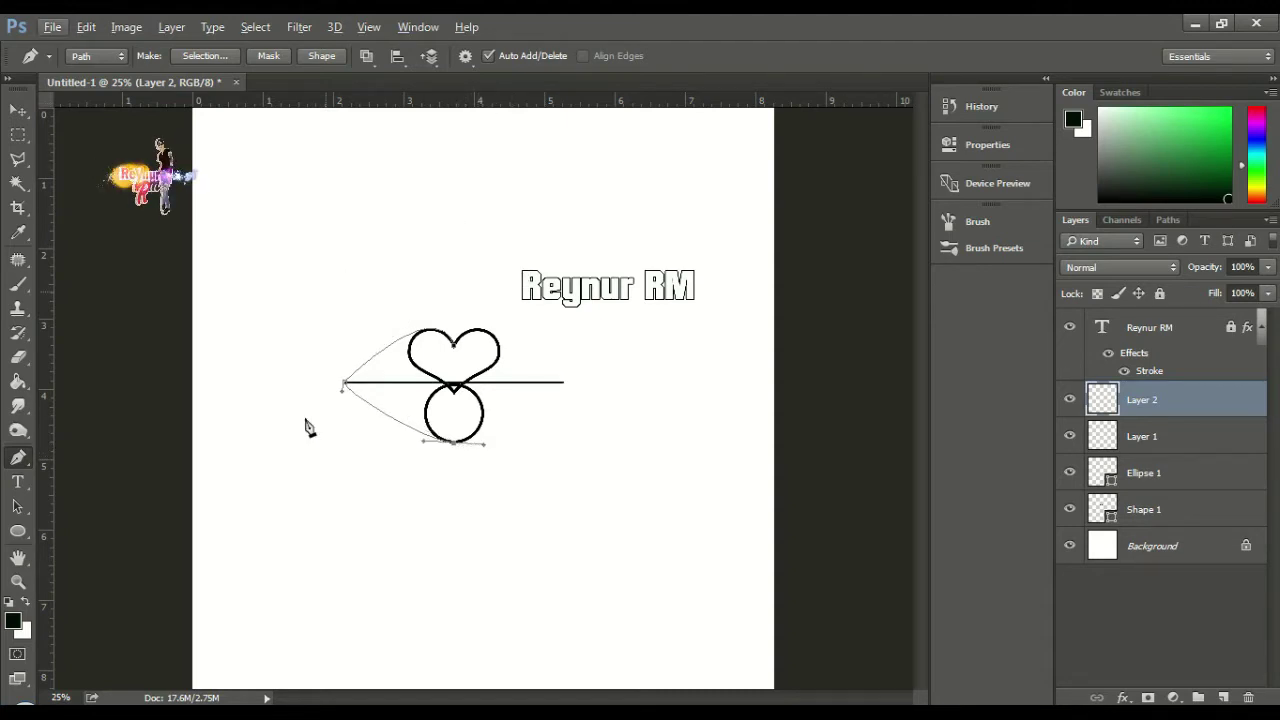
Stroke the curved left-hand path with the Brush, without simulated pressure, and dismiss the path
right_click(424, 382)
click(489, 373)
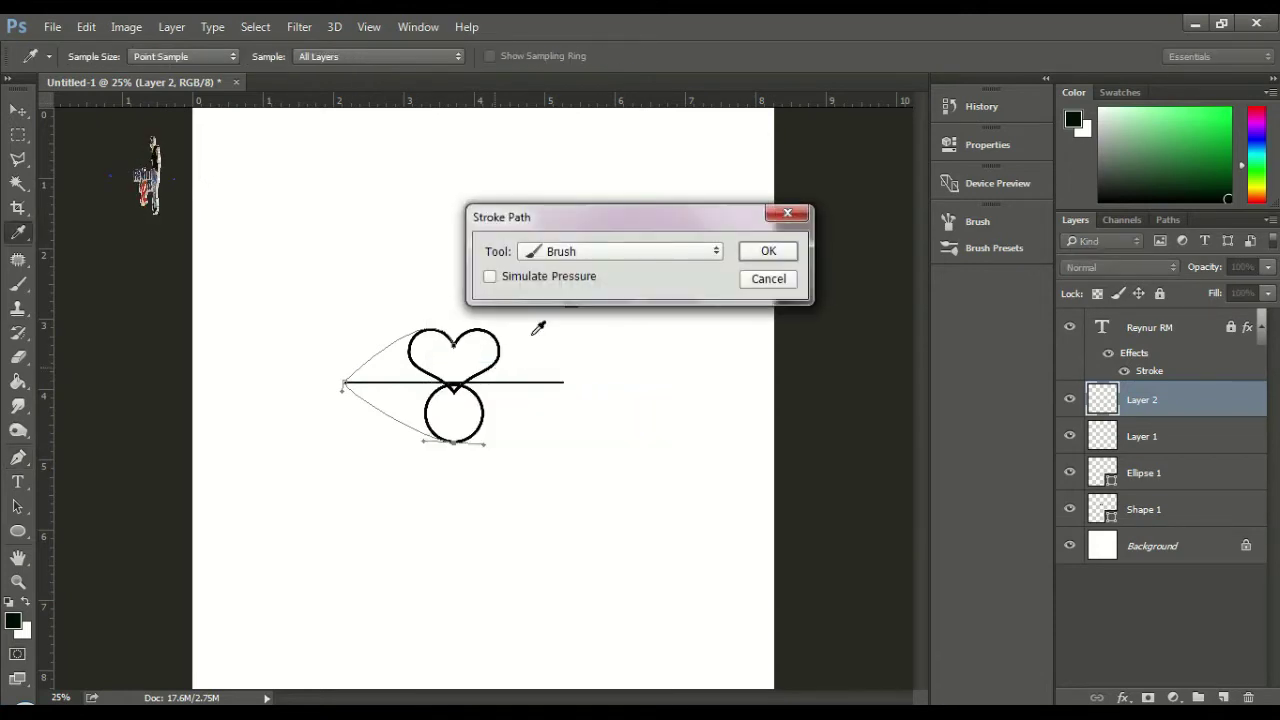
key(Return)
key(Return)
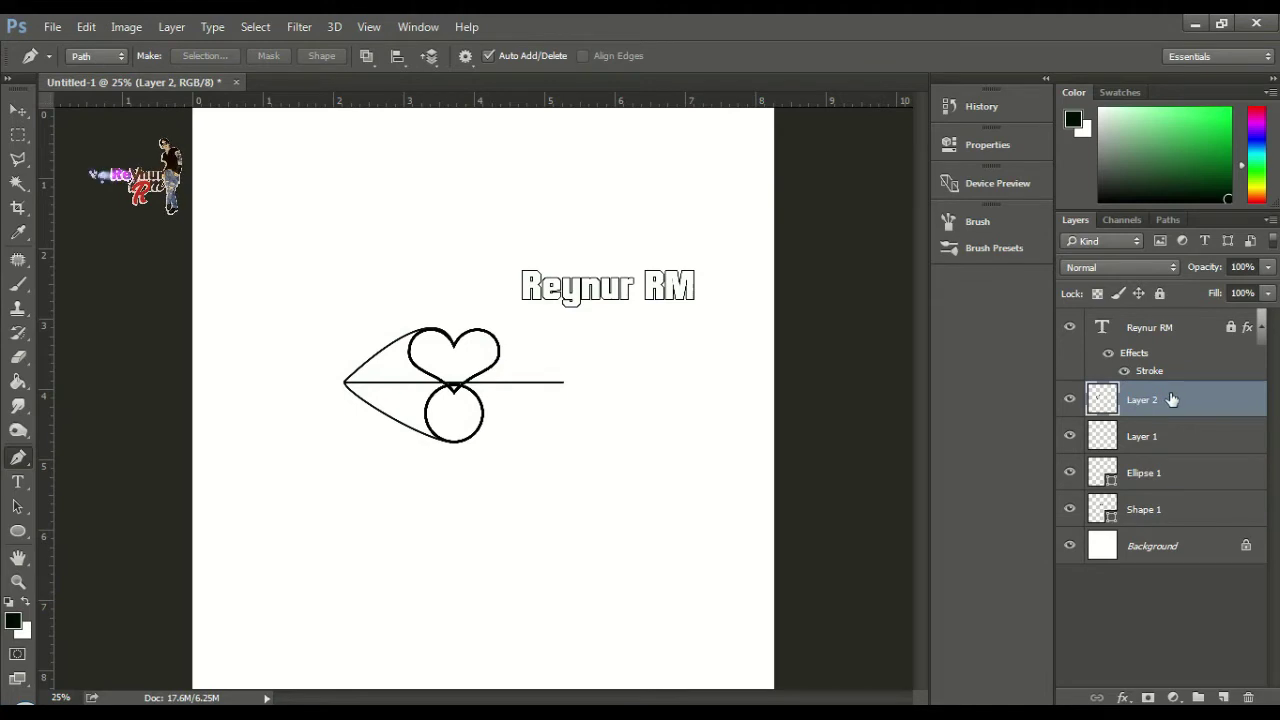
Duplicate the left lip contour on Layer 2, flip the copy horizontally and place it against the right half to complete the outline
click(17, 110)
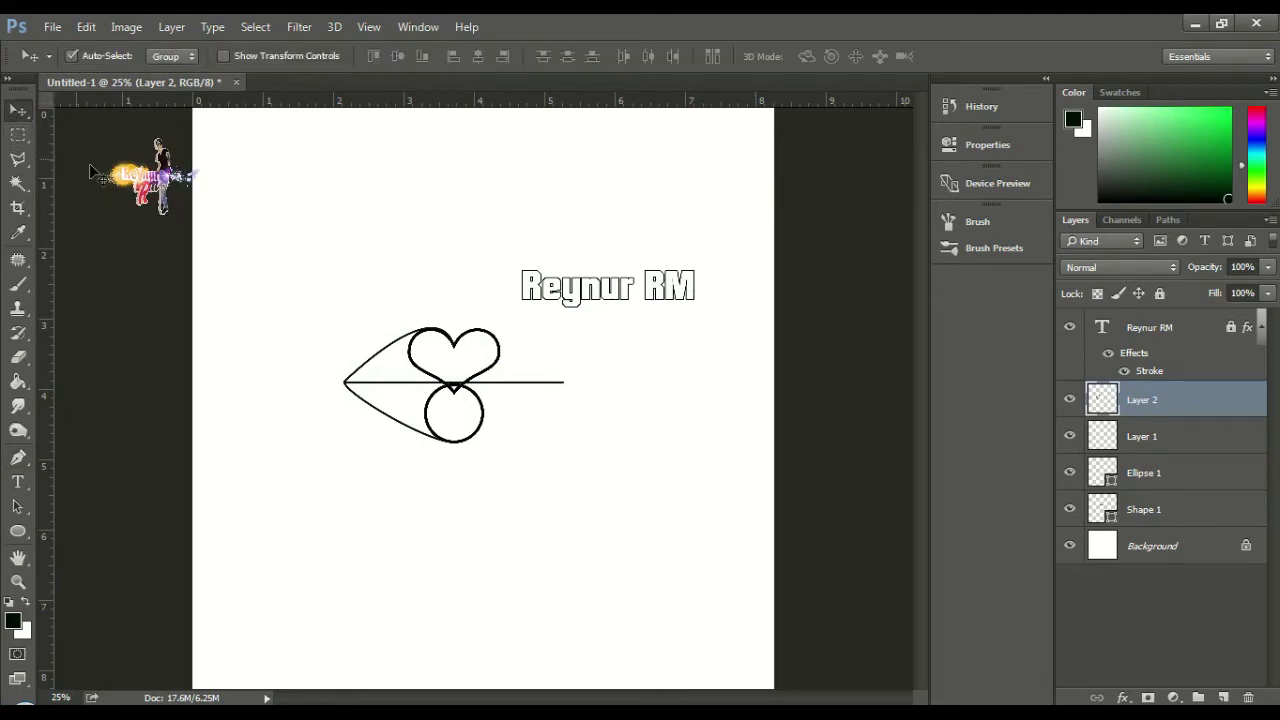
key(ctrl+j)
key(ctrl+t)
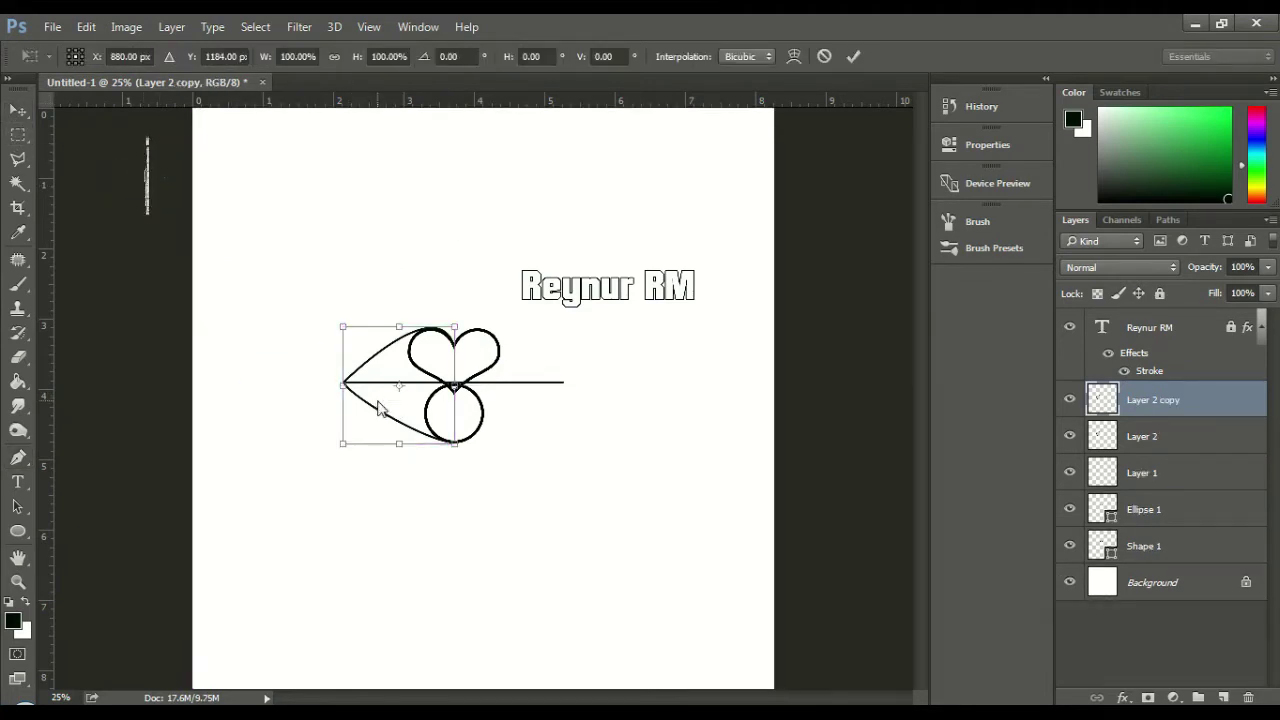
right_click(380, 410)
click(446, 366)
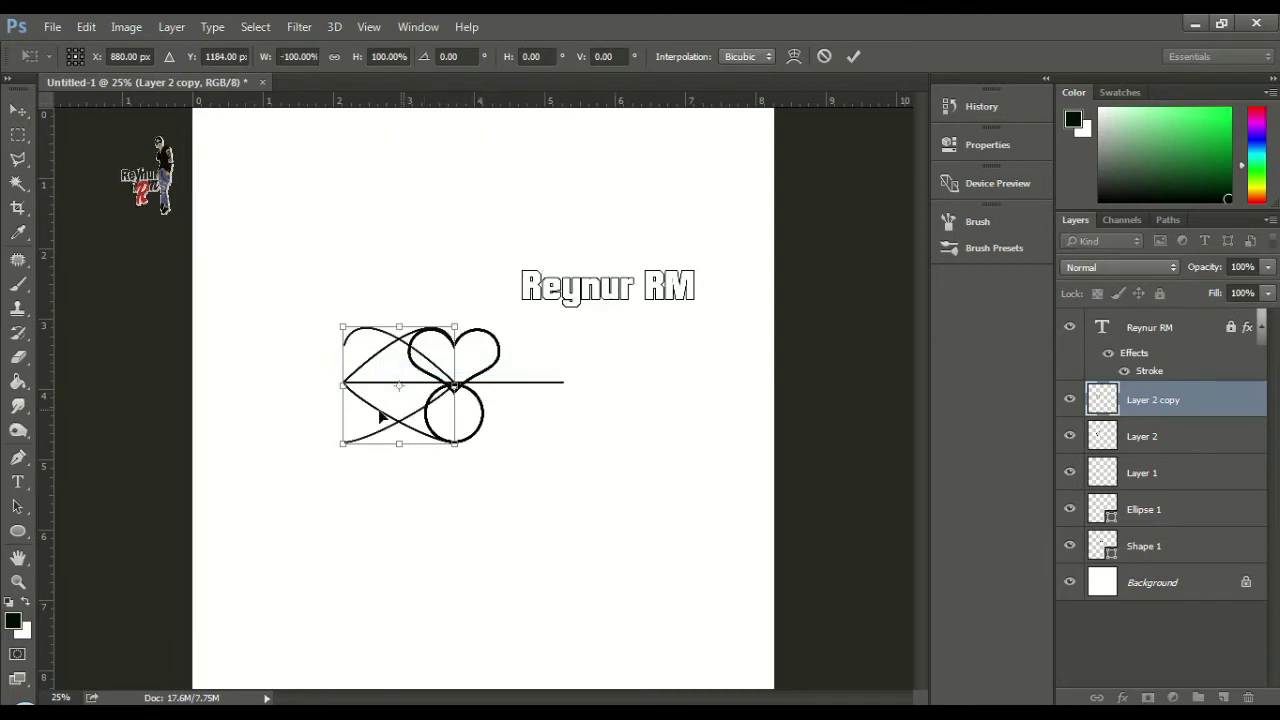
drag(380, 413, 496, 420)
key(Return)
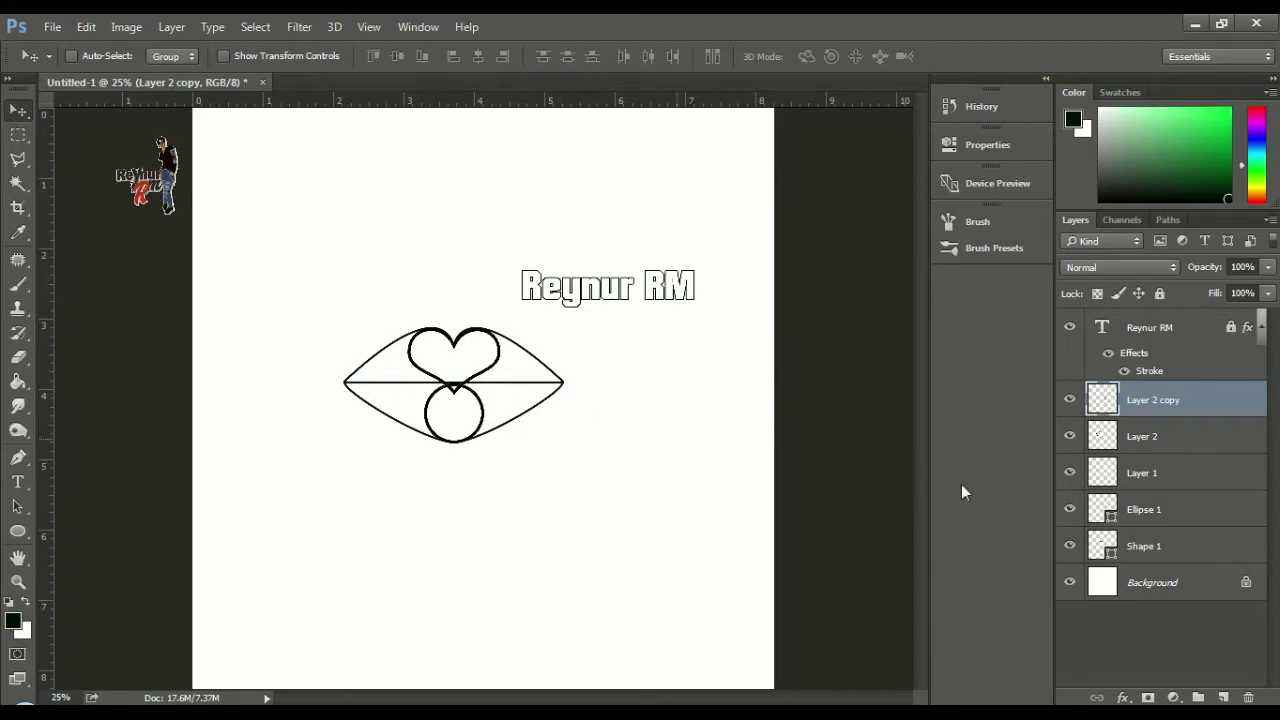
Group the Ellipse 1 and Shape 1 layers and hide the group
click(1144, 511)
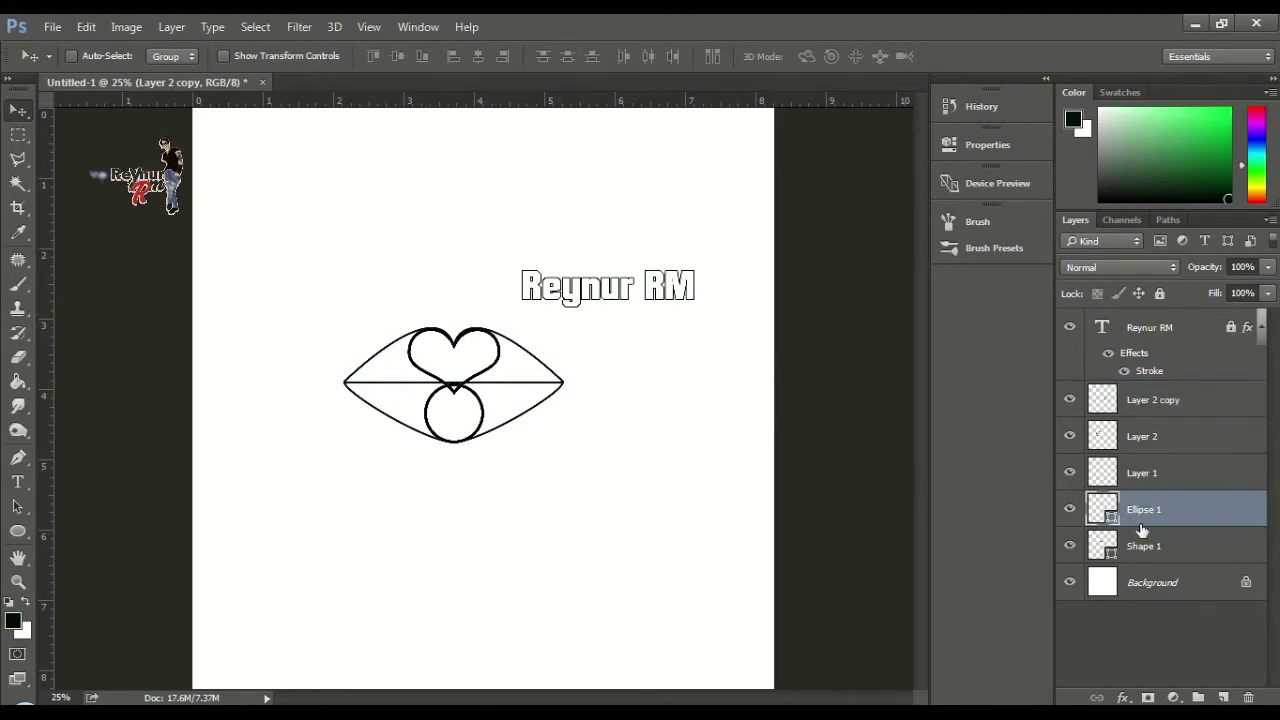
shift+click(1144, 544)
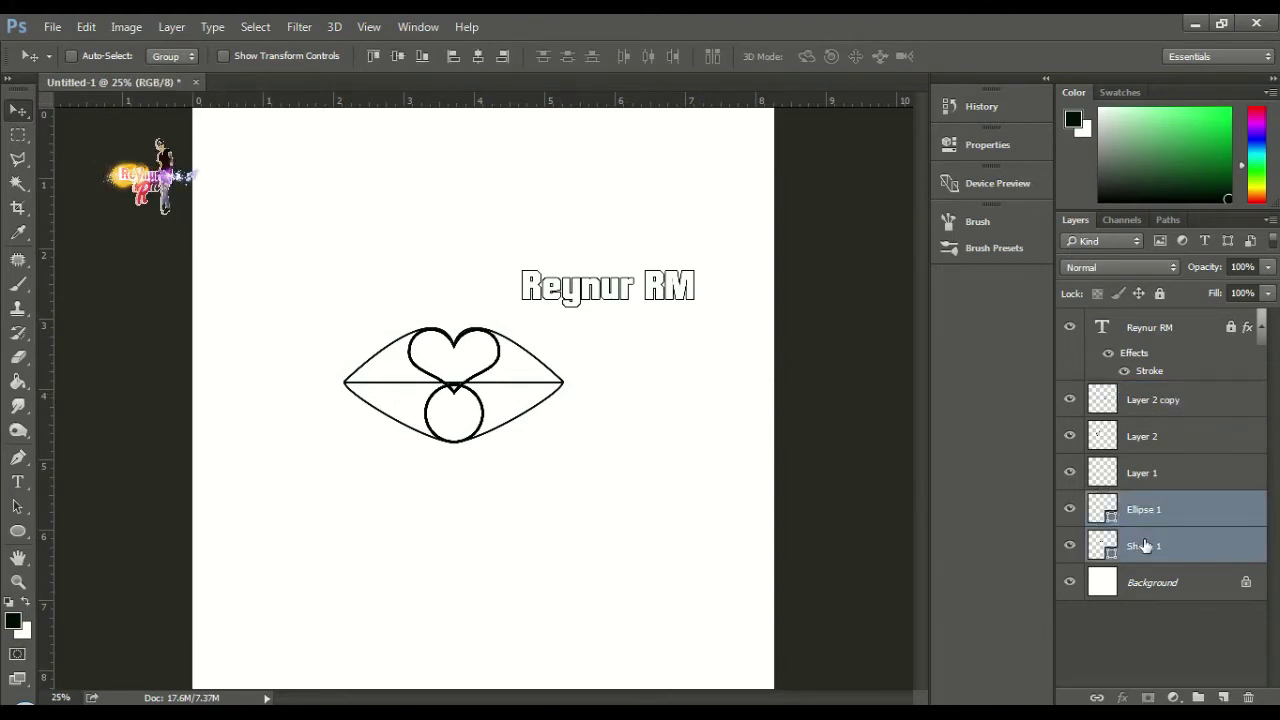
key(ctrl+g)
click(1069, 502)
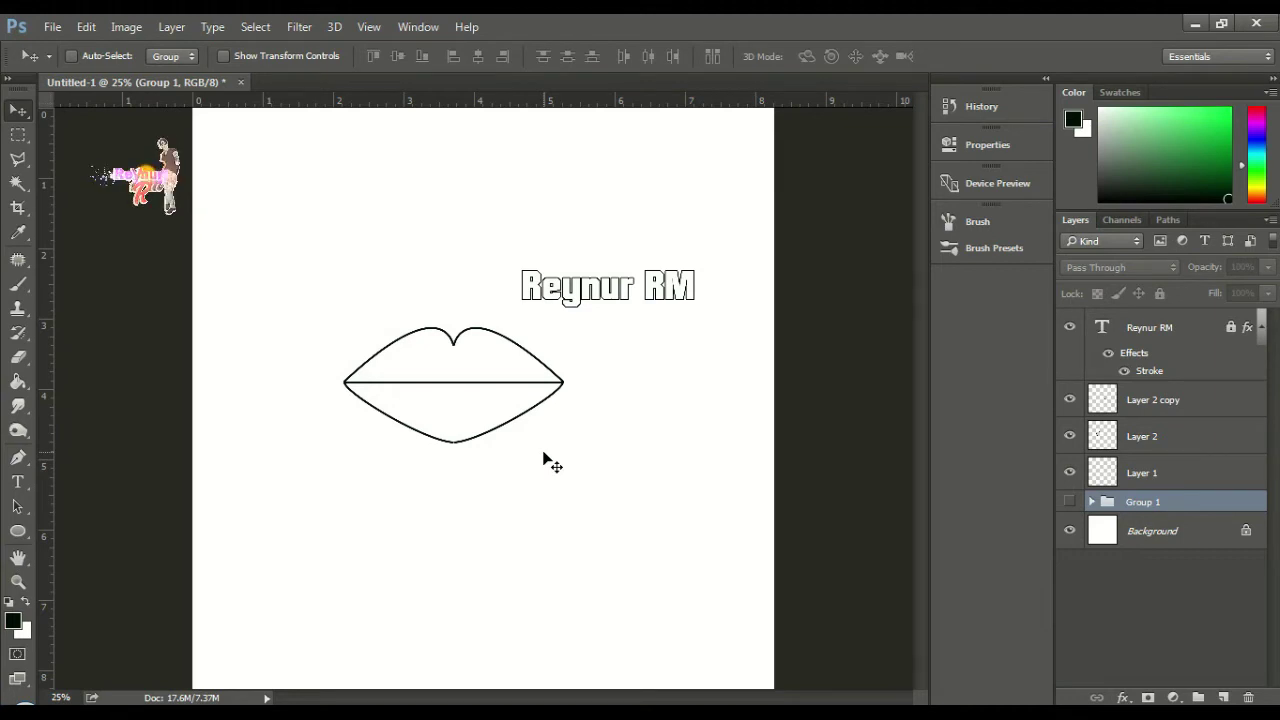
Merge Layer 2 copy, Layer 2 and Layer 1 into a single lip outline layer
click(1182, 398)
shift+click(1160, 477)
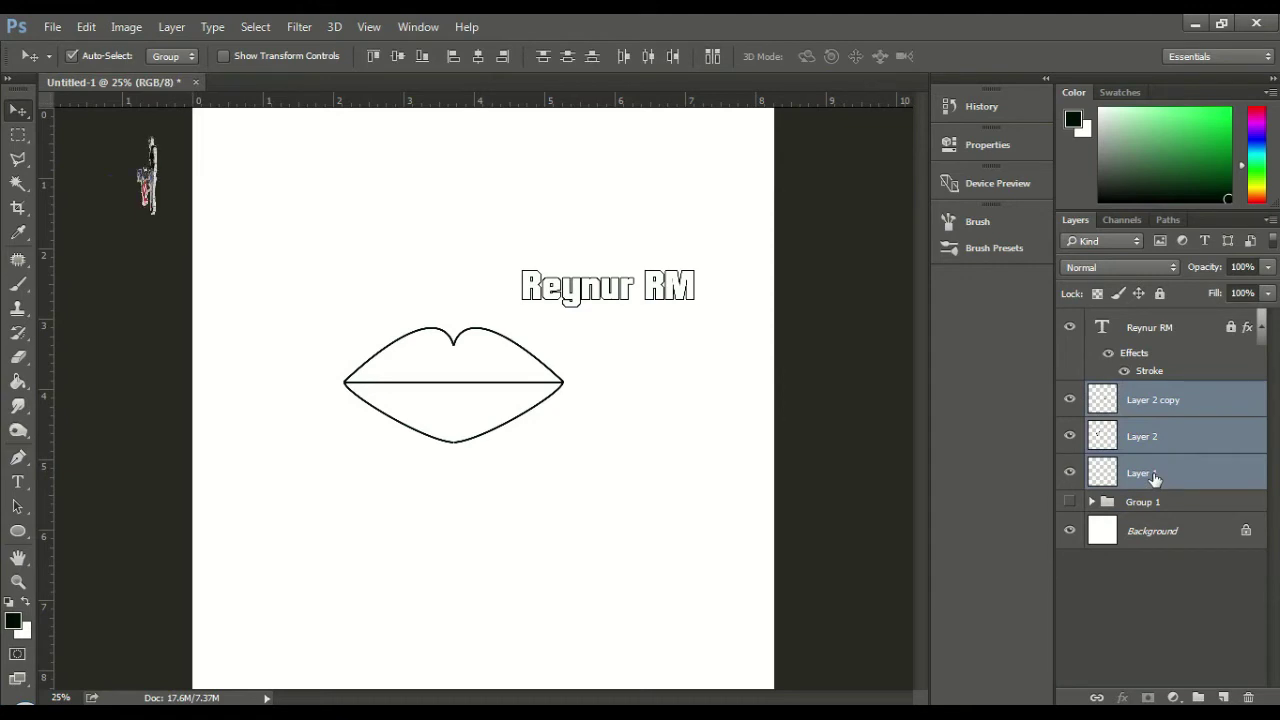
key(ctrl+e)
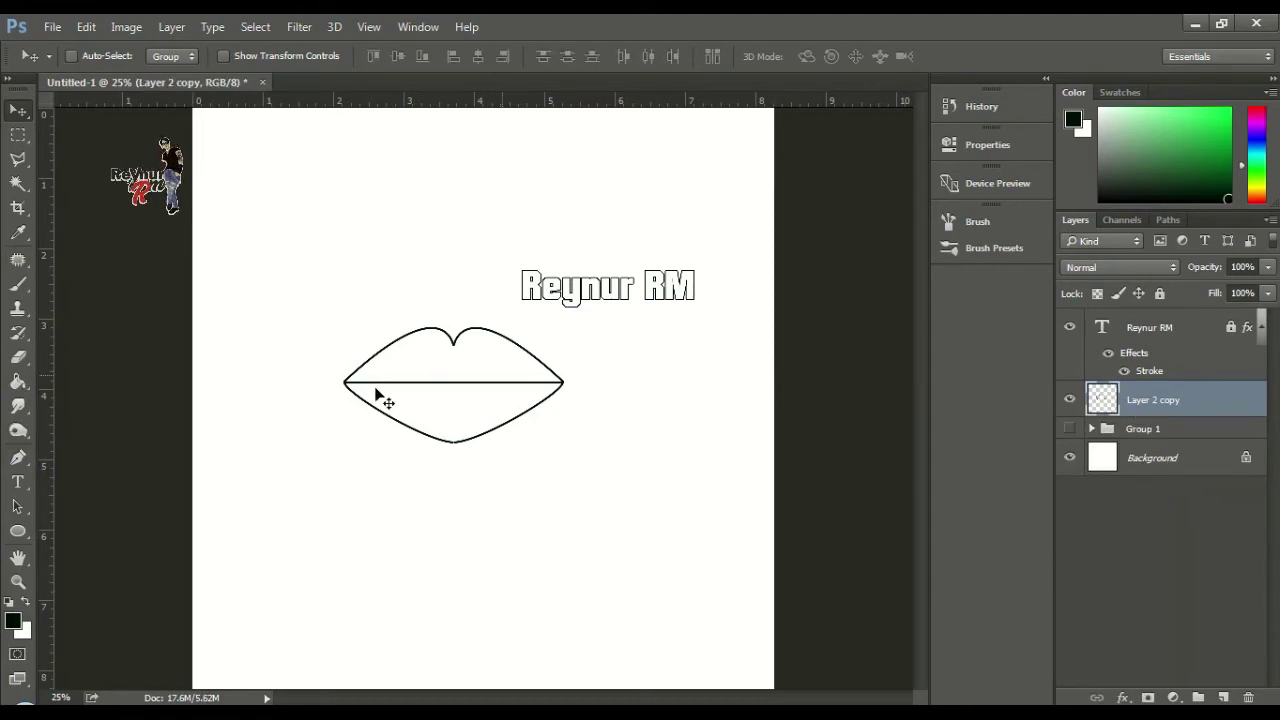
Switch to the Mixer Brush tool and choose a light salmon red as the foreground color
click(20, 288)
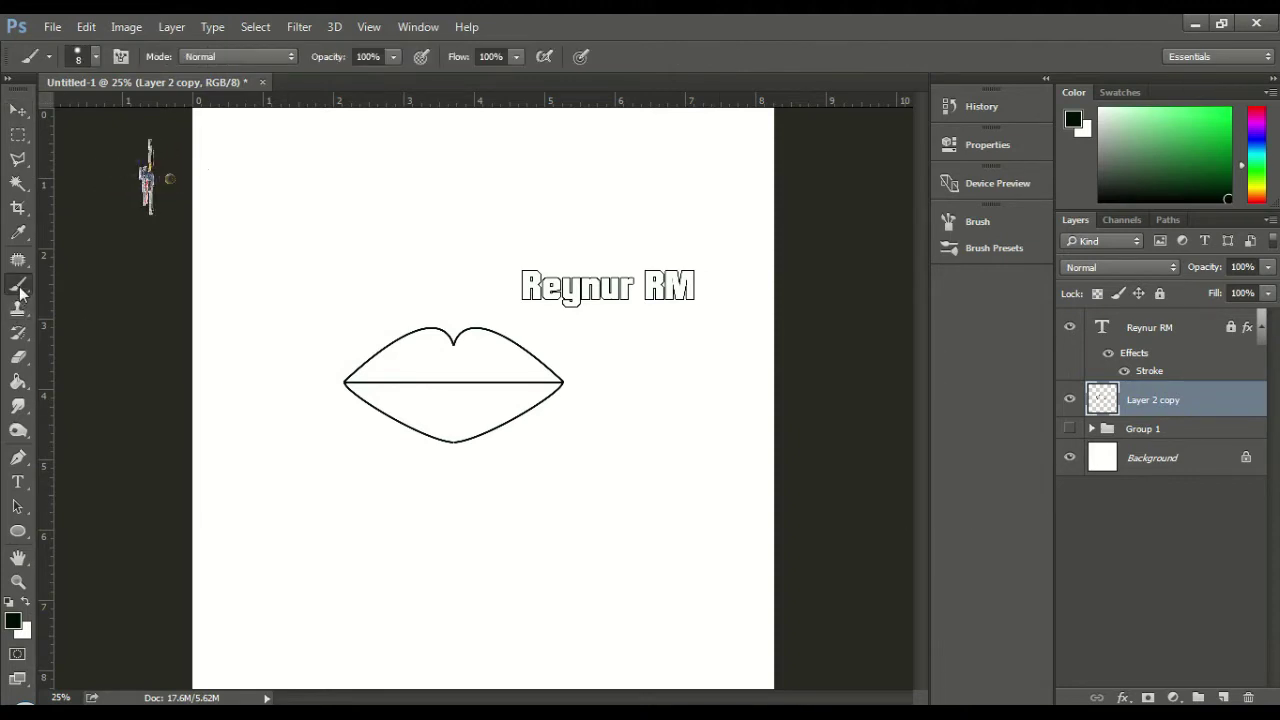
right_click(20, 291)
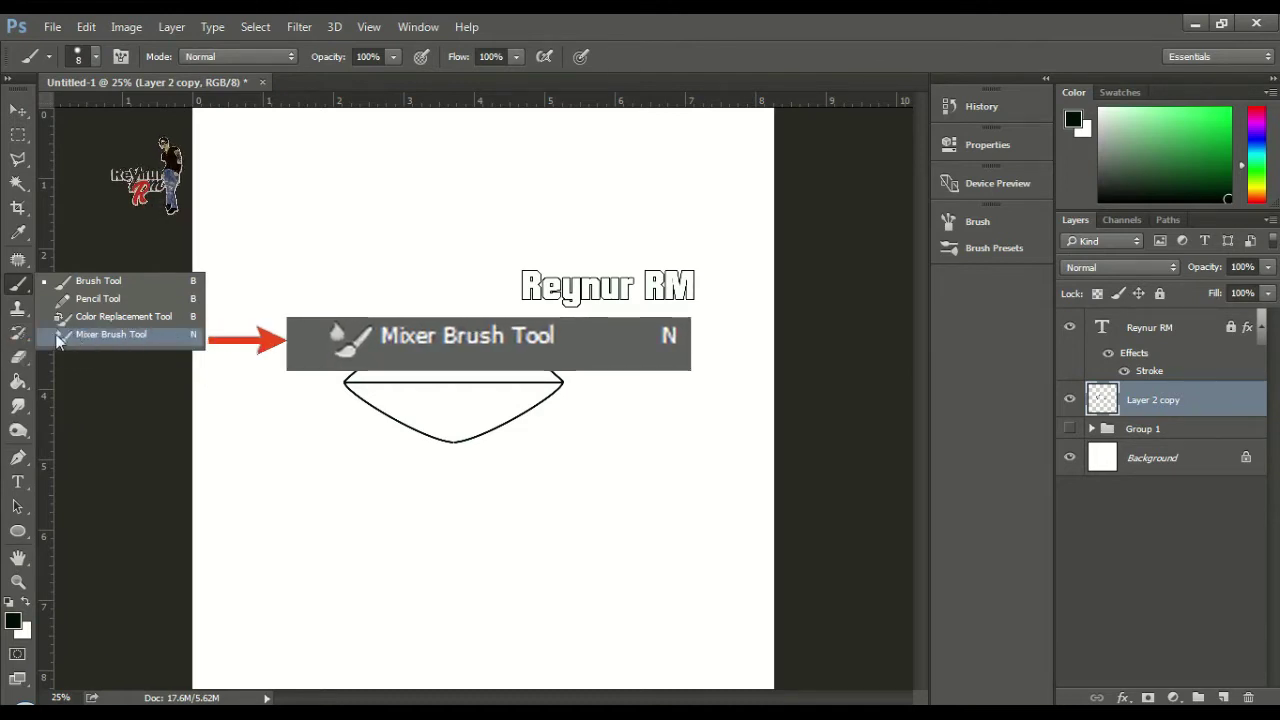
click(159, 334)
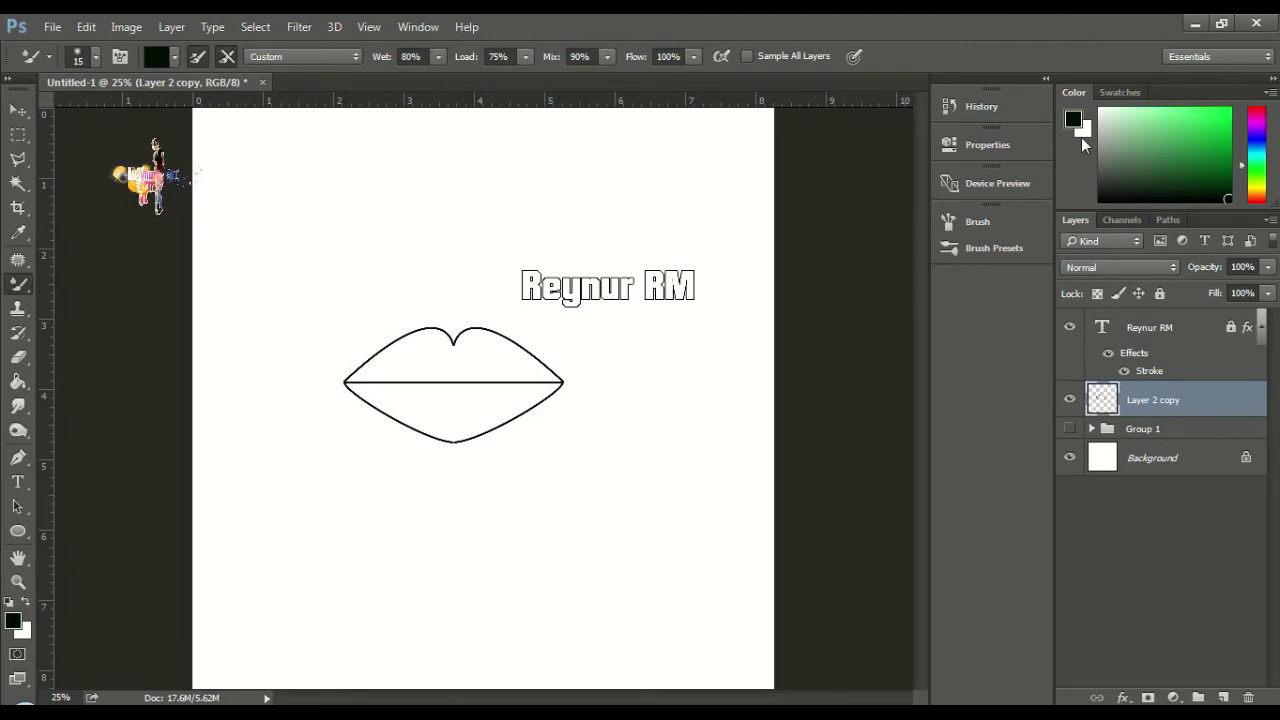
click(1112, 93)
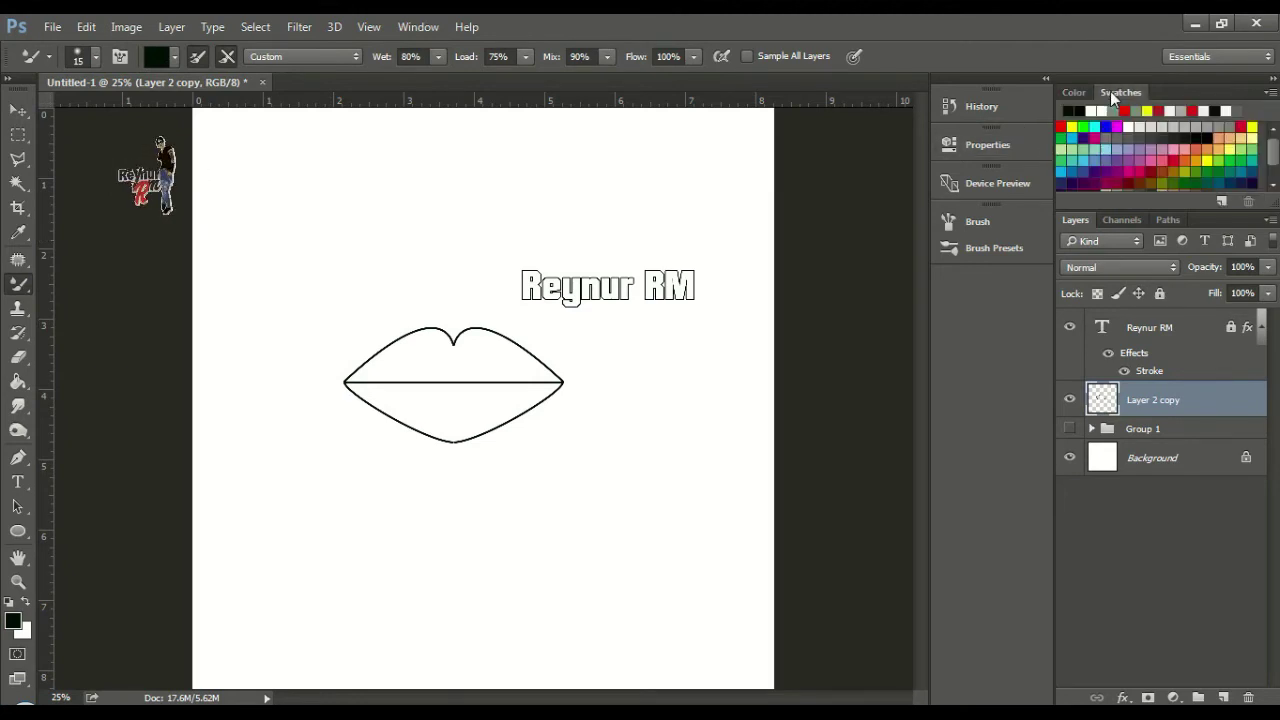
click(1078, 93)
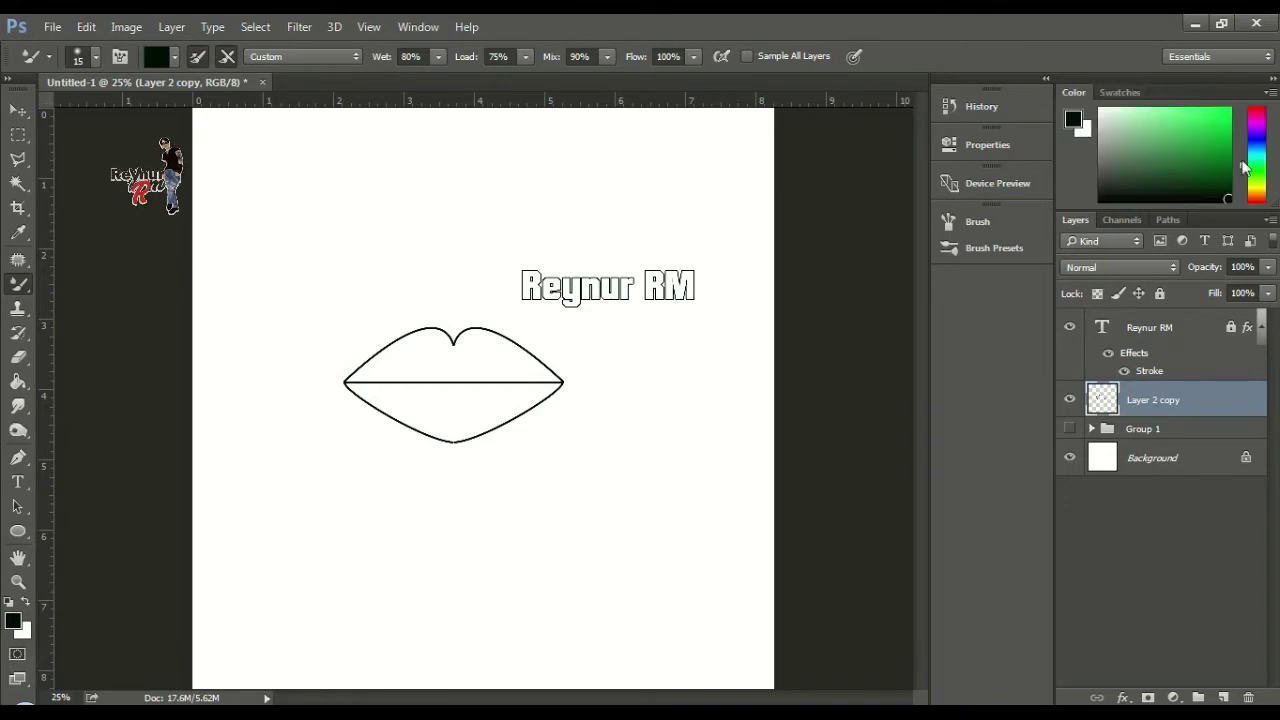
click(1260, 196)
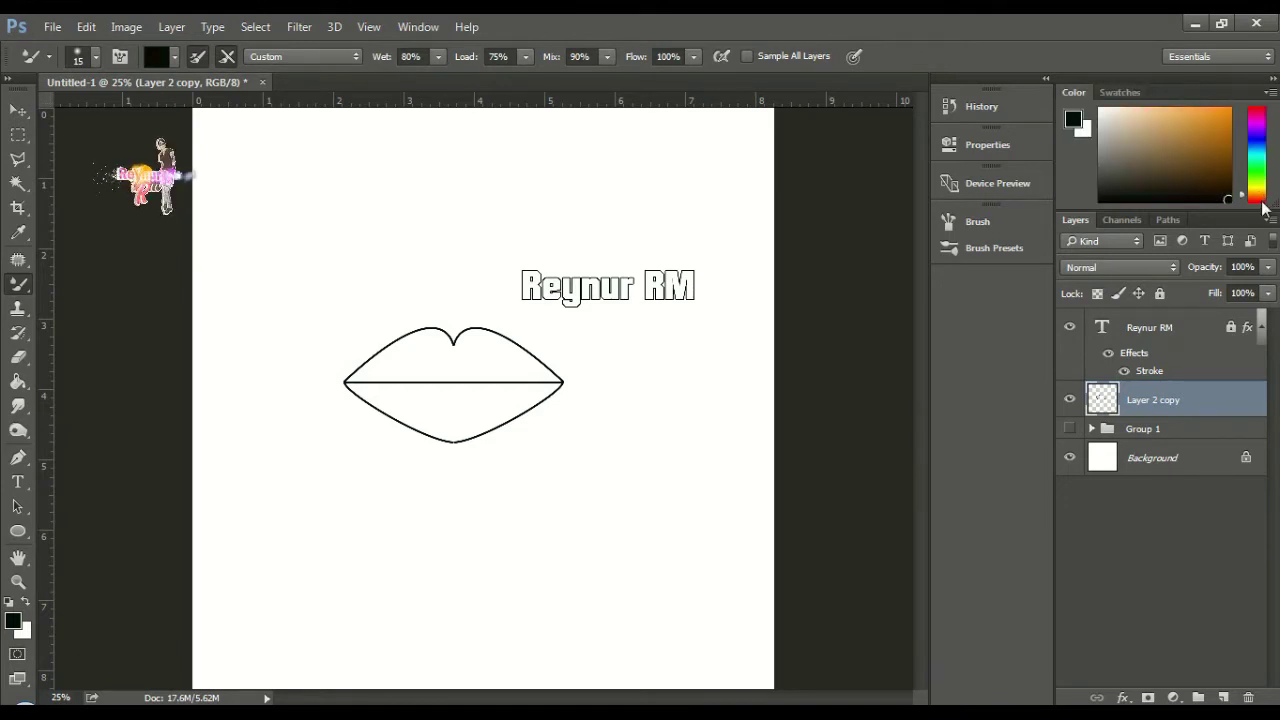
click(1262, 202)
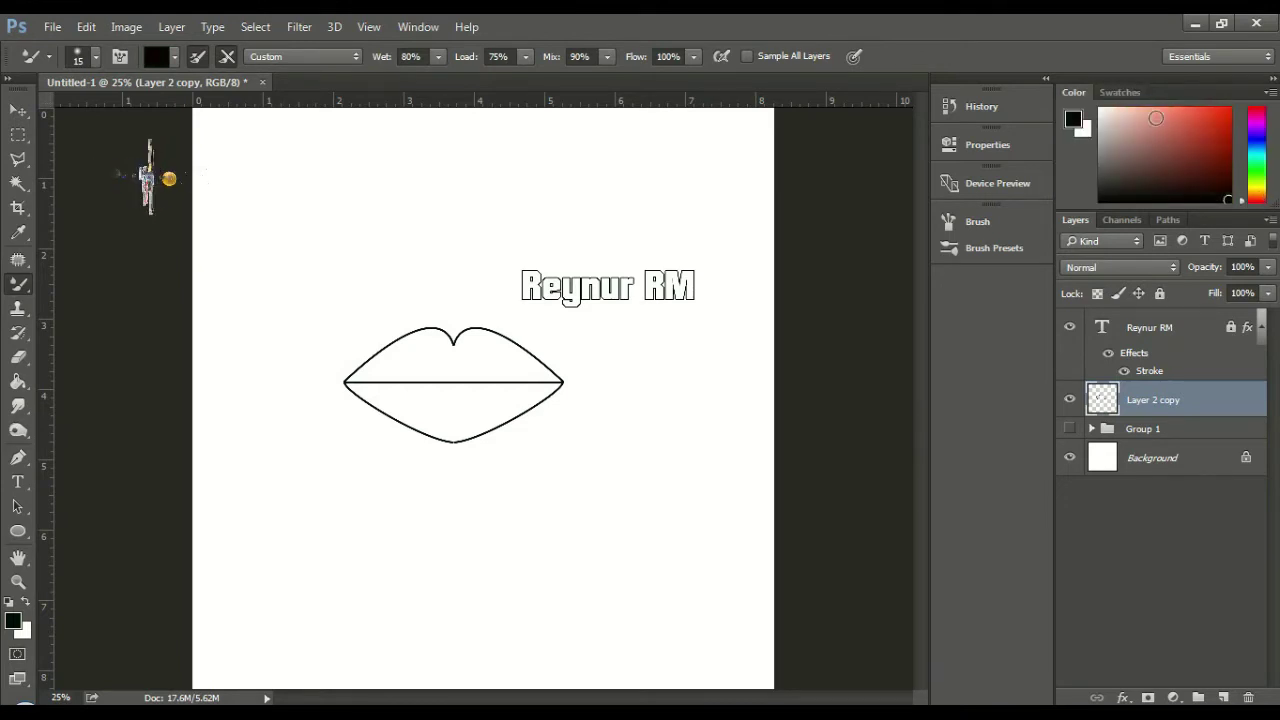
click(1161, 117)
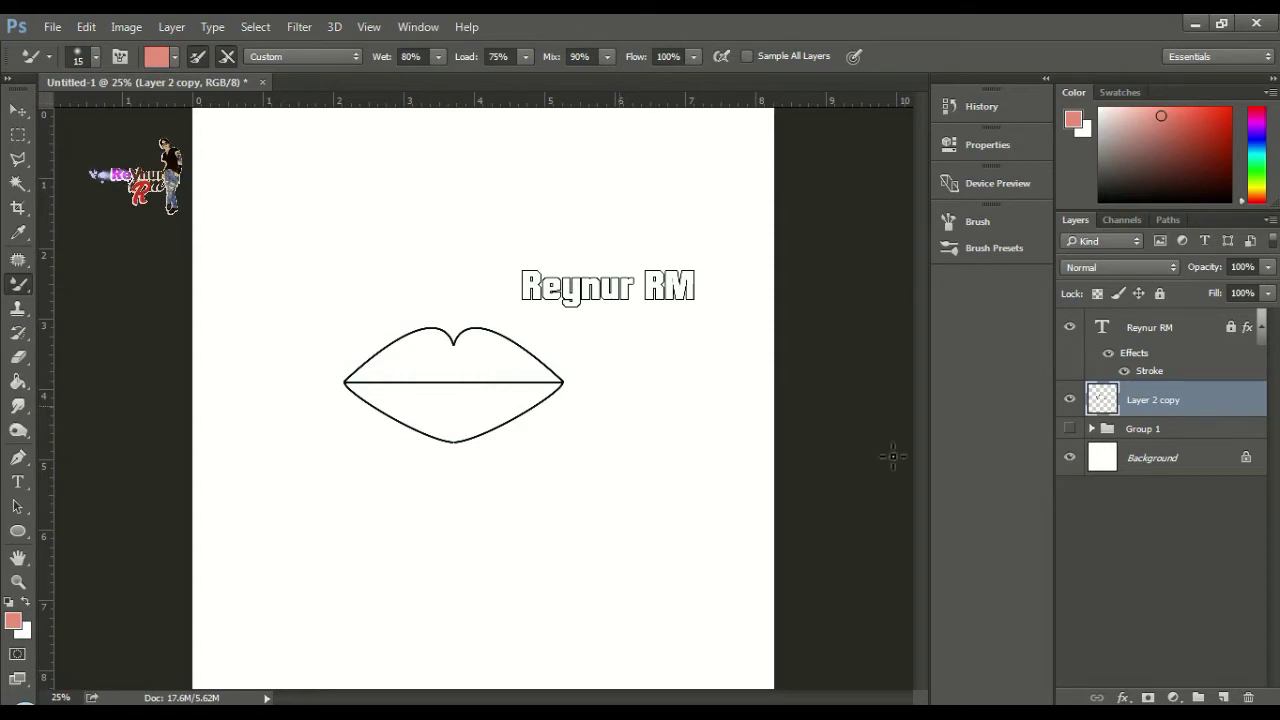
Enlarge the mixer brush to 150 and paint salmon over the right half of the upper lip
key(ctrl+plus)
key(ctrl+plus)
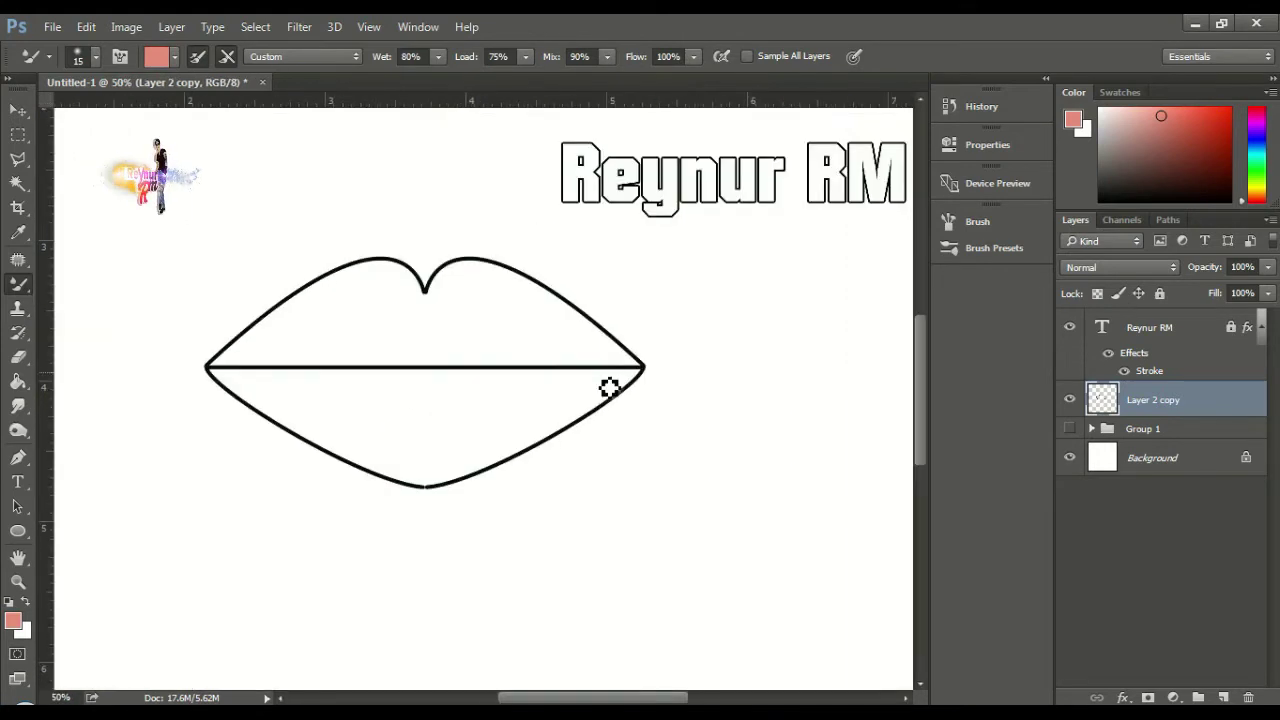
drag(671, 298, 619, 379)
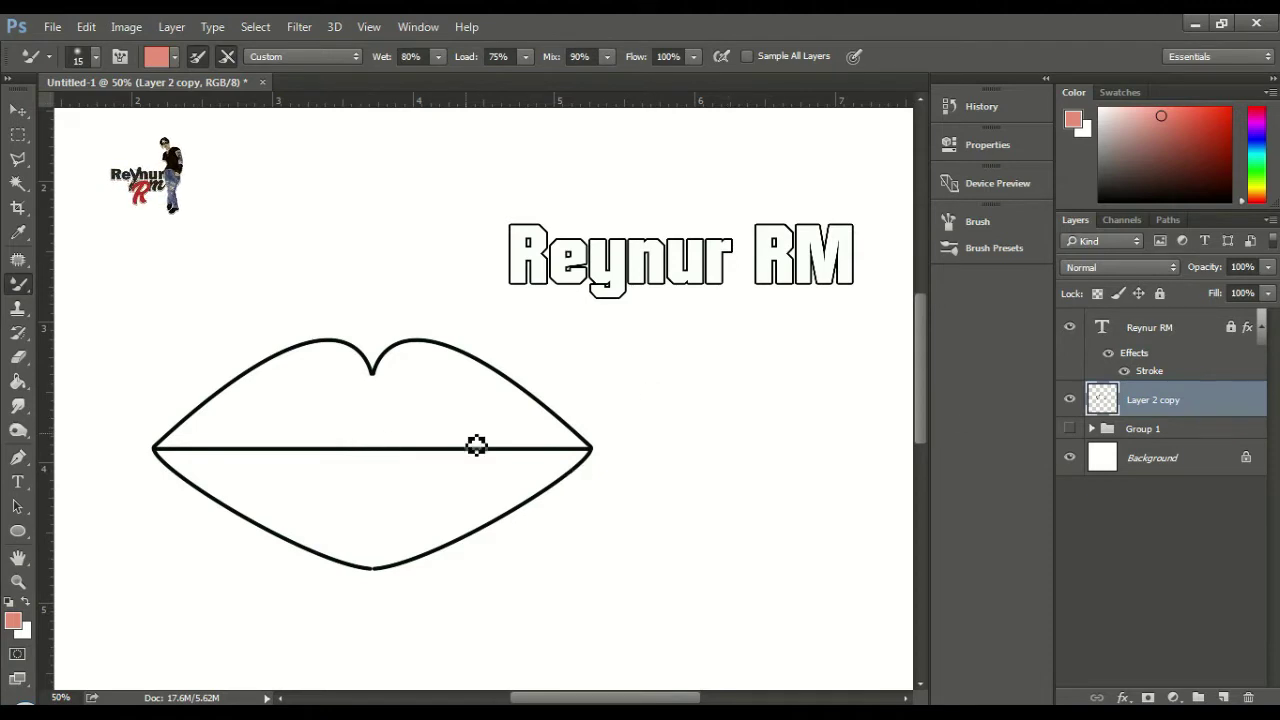
key(bracketright)
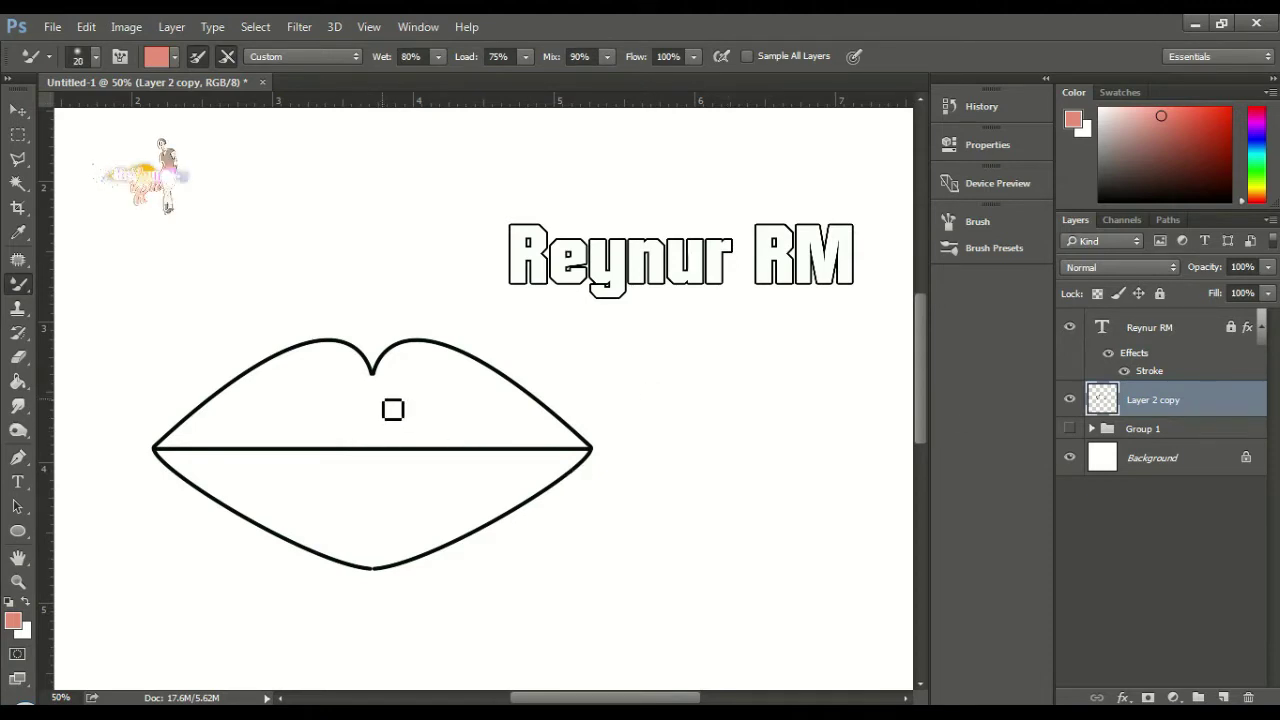
key(bracketright)
key(bracketright)
key(bracketright)
key(bracketright)
key(bracketright)
key(bracketright)
key(bracketright)
key(bracketright)
key(bracketright)
key(bracketright)
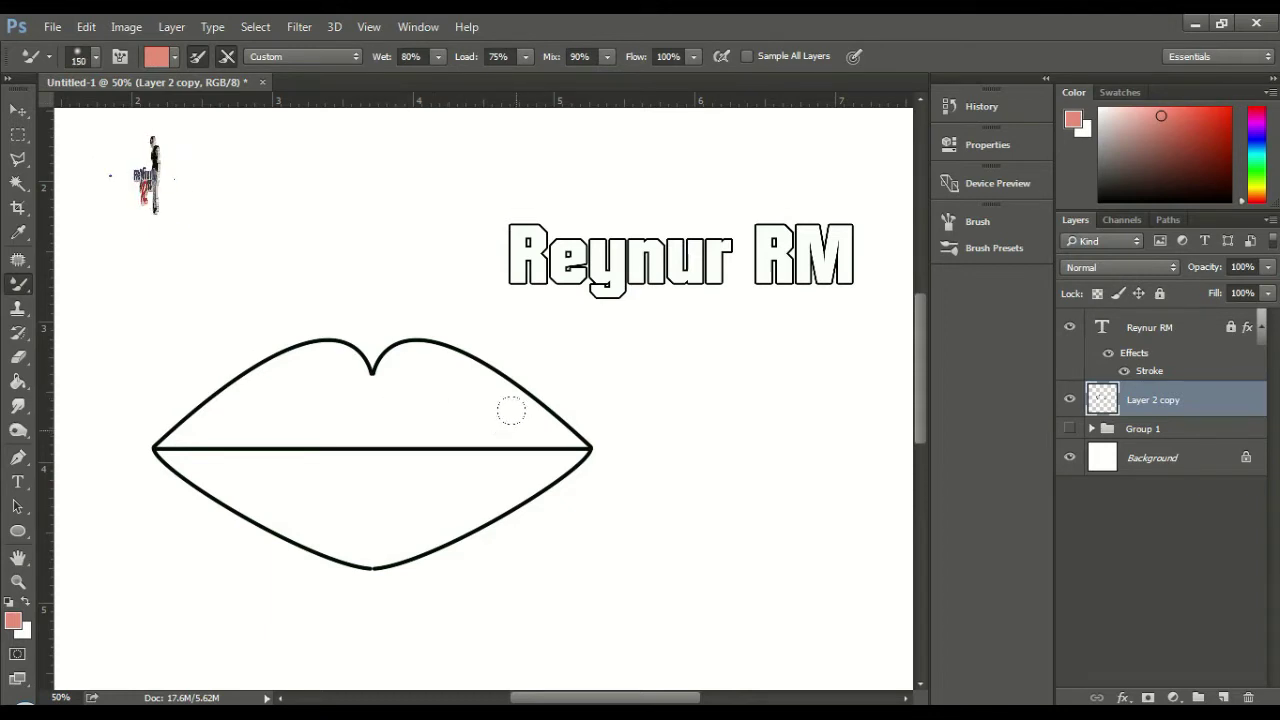
mouse_move(515, 417)
mouse_down()
mouse_move(416, 425)
mouse_move(404, 419)
mouse_move(438, 408)
mouse_move(419, 397)
mouse_move(437, 392)
mouse_move(412, 391)
mouse_move(399, 371)
mouse_move(387, 381)
mouse_move(385, 360)
mouse_move(433, 347)
mouse_move(430, 370)
mouse_move(398, 358)
mouse_up()
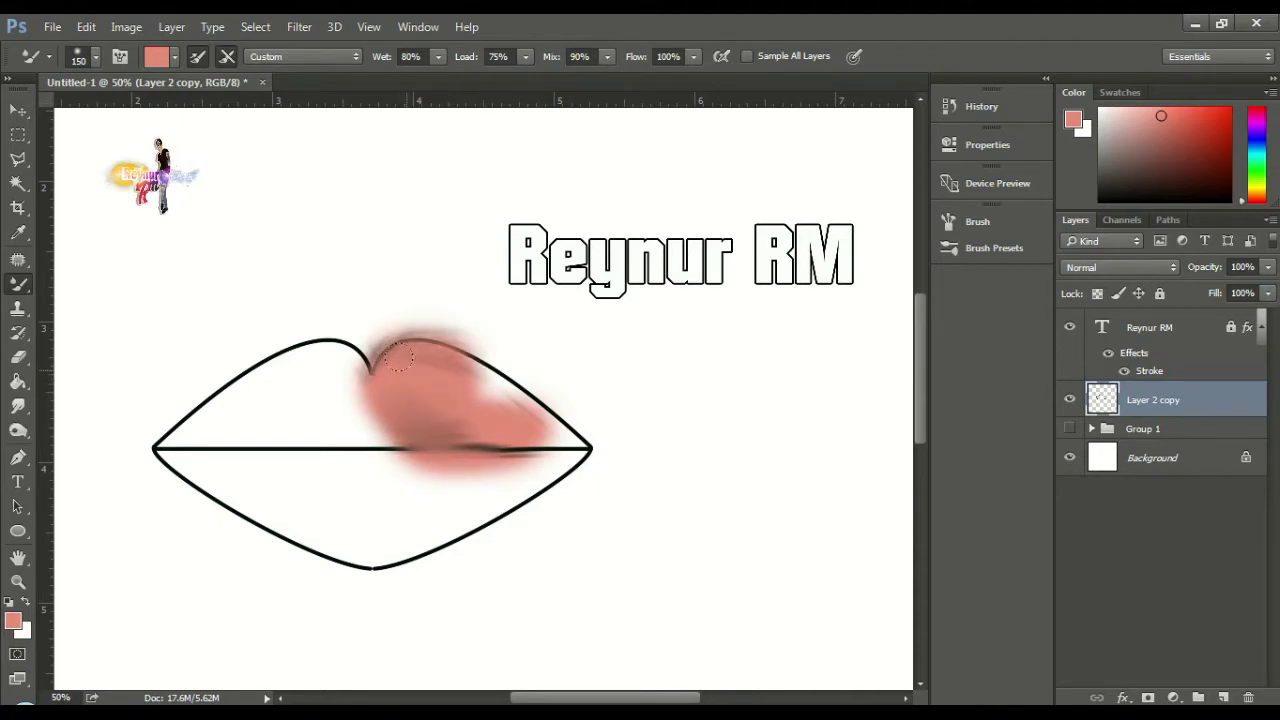
Reduce the mixer brush to 90 and paint the rest of both lips, blending the black outline into the salmon color
key(bracketleft)
key(bracketleft)
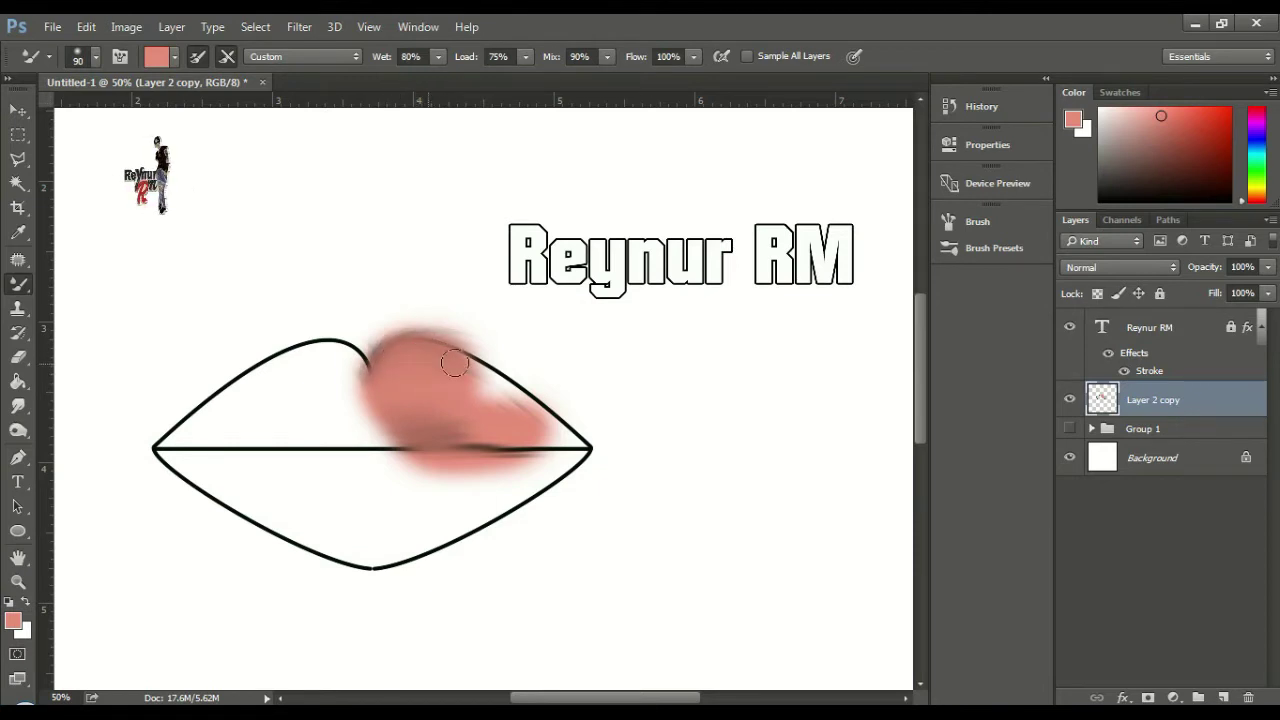
drag(449, 354, 509, 401)
mouse_move(461, 362)
mouse_down()
mouse_move(531, 422)
mouse_move(463, 363)
mouse_move(589, 446)
mouse_move(510, 382)
mouse_move(461, 363)
mouse_move(411, 364)
mouse_move(362, 388)
mouse_move(357, 350)
mouse_move(326, 347)
mouse_move(308, 355)
mouse_move(346, 373)
mouse_move(306, 347)
mouse_move(353, 368)
mouse_move(333, 348)
mouse_move(303, 352)
mouse_move(365, 375)
mouse_move(316, 352)
mouse_move(280, 363)
mouse_move(261, 389)
mouse_move(292, 360)
mouse_move(233, 385)
mouse_move(262, 371)
mouse_move(216, 410)
mouse_move(278, 355)
mouse_move(204, 424)
mouse_move(180, 435)
mouse_move(220, 409)
mouse_move(157, 443)
mouse_move(224, 393)
mouse_move(268, 396)
mouse_move(228, 420)
mouse_move(342, 378)
mouse_move(291, 399)
mouse_move(369, 414)
mouse_move(278, 415)
mouse_move(419, 433)
mouse_move(234, 422)
mouse_move(343, 429)
mouse_move(246, 429)
mouse_move(462, 463)
mouse_up()
mouse_move(541, 460)
mouse_down()
mouse_move(485, 479)
mouse_move(590, 452)
mouse_move(517, 496)
mouse_move(406, 533)
mouse_move(465, 517)
mouse_move(406, 534)
mouse_move(481, 497)
mouse_move(422, 538)
mouse_move(366, 551)
mouse_move(425, 539)
mouse_move(434, 532)
mouse_move(318, 538)
mouse_move(384, 546)
mouse_move(363, 553)
mouse_move(169, 451)
mouse_move(244, 511)
mouse_move(203, 480)
mouse_move(294, 534)
mouse_move(389, 561)
mouse_move(430, 549)
mouse_move(397, 550)
mouse_move(428, 510)
mouse_move(415, 497)
mouse_move(358, 505)
mouse_move(483, 472)
mouse_up()
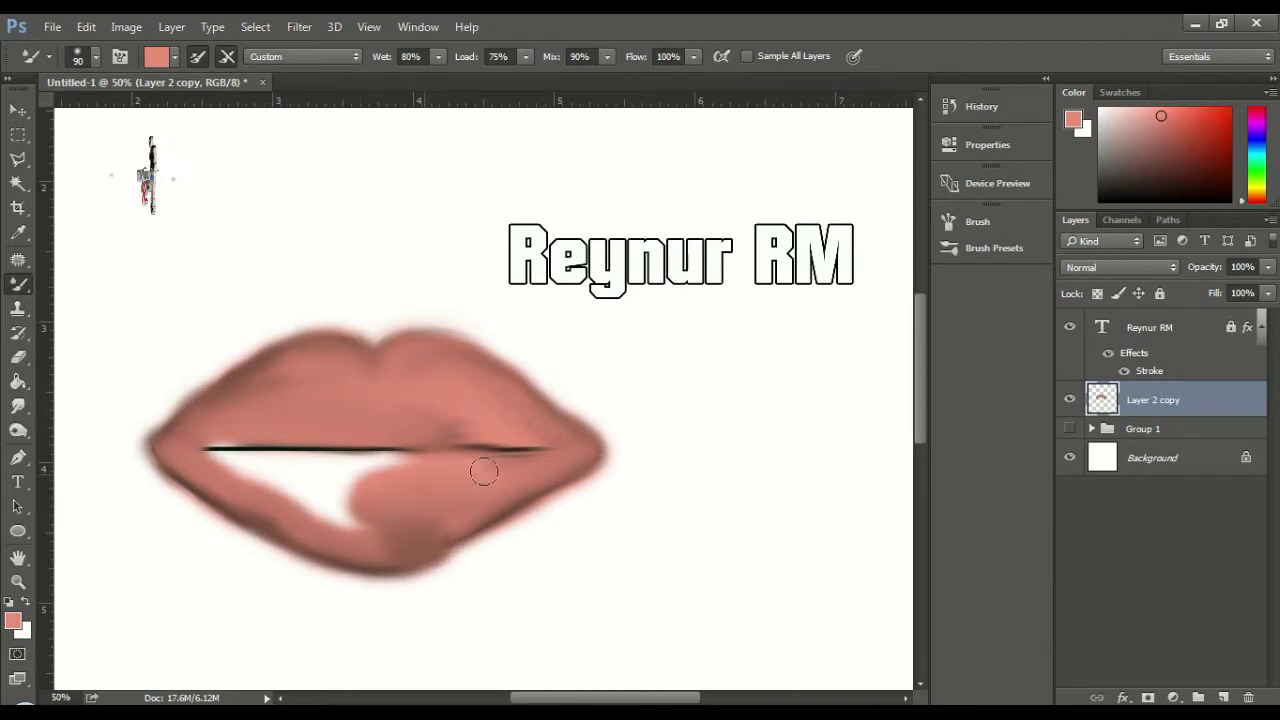
mouse_move(384, 465)
mouse_down()
mouse_move(266, 466)
mouse_move(431, 467)
mouse_move(207, 454)
mouse_move(348, 497)
mouse_move(245, 485)
mouse_move(306, 515)
mouse_move(444, 511)
mouse_up()
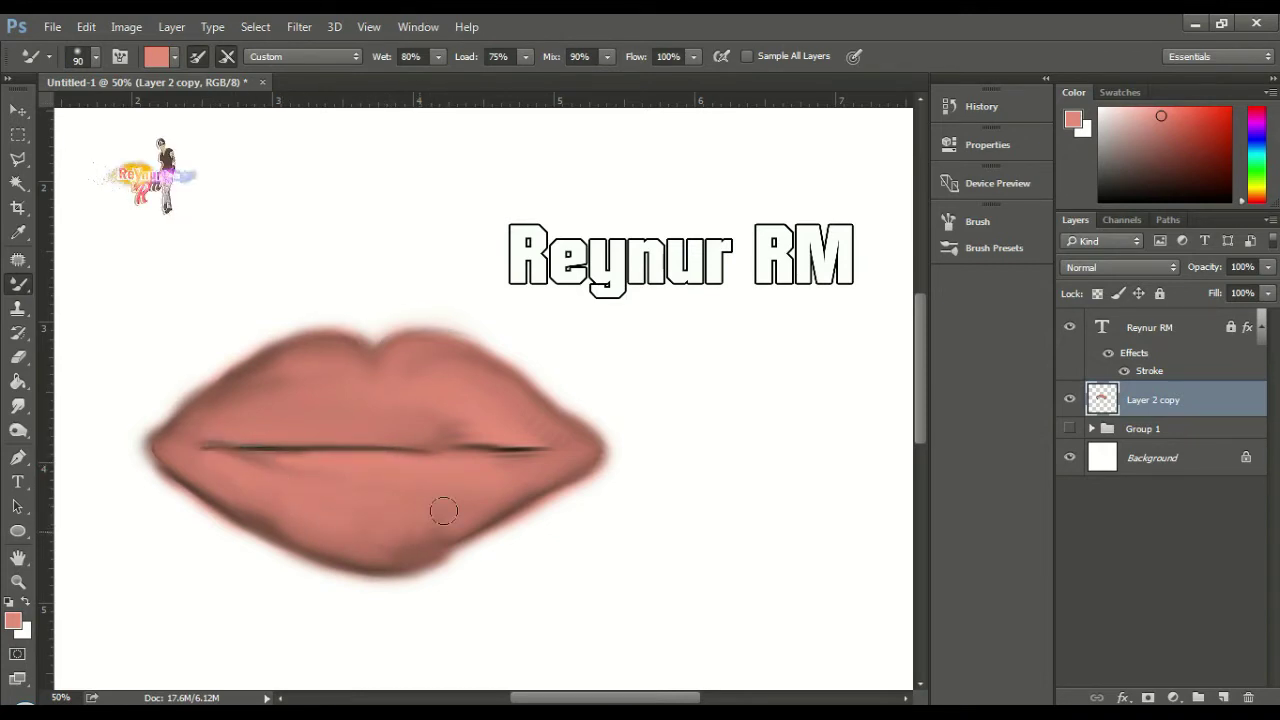
Blend the remaining mouth line into the salmon, and shade along it with a near-black Mixer Brush at size 90
mouse_move(475, 458)
mouse_down()
mouse_move(548, 454)
mouse_move(333, 455)
mouse_move(203, 438)
mouse_move(236, 444)
mouse_move(192, 449)
mouse_move(505, 453)
mouse_up()
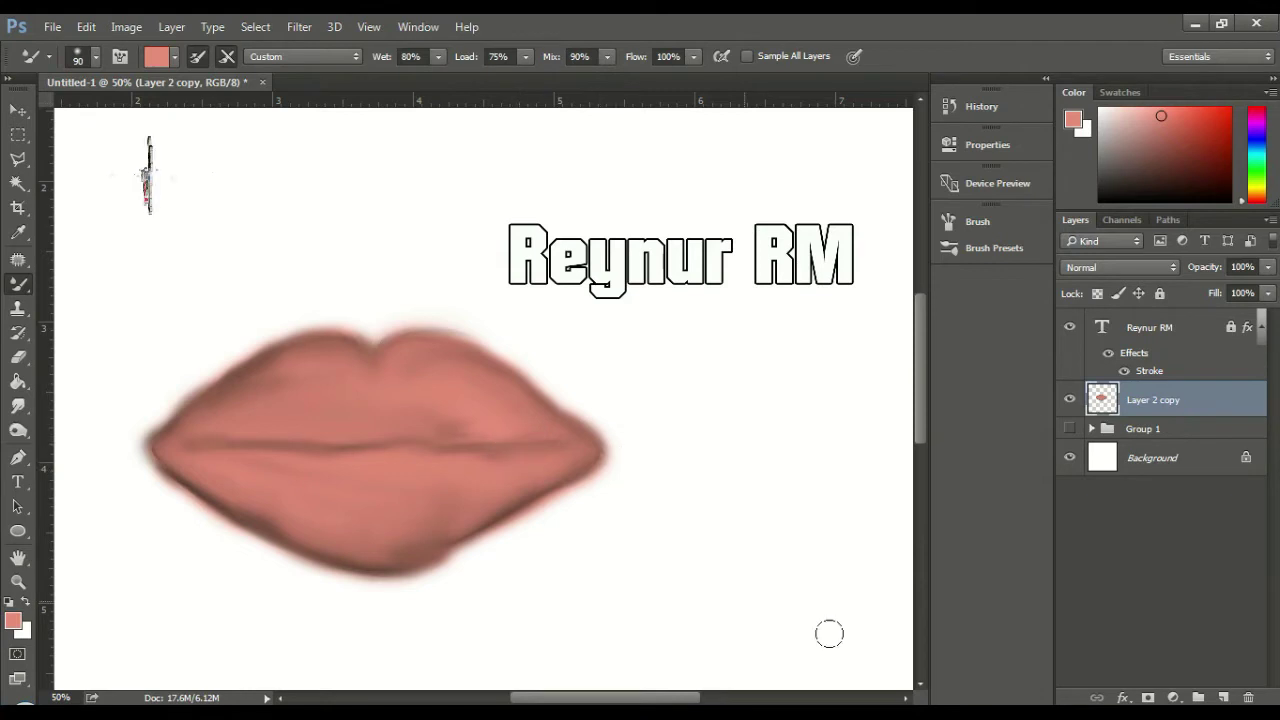
key(d)
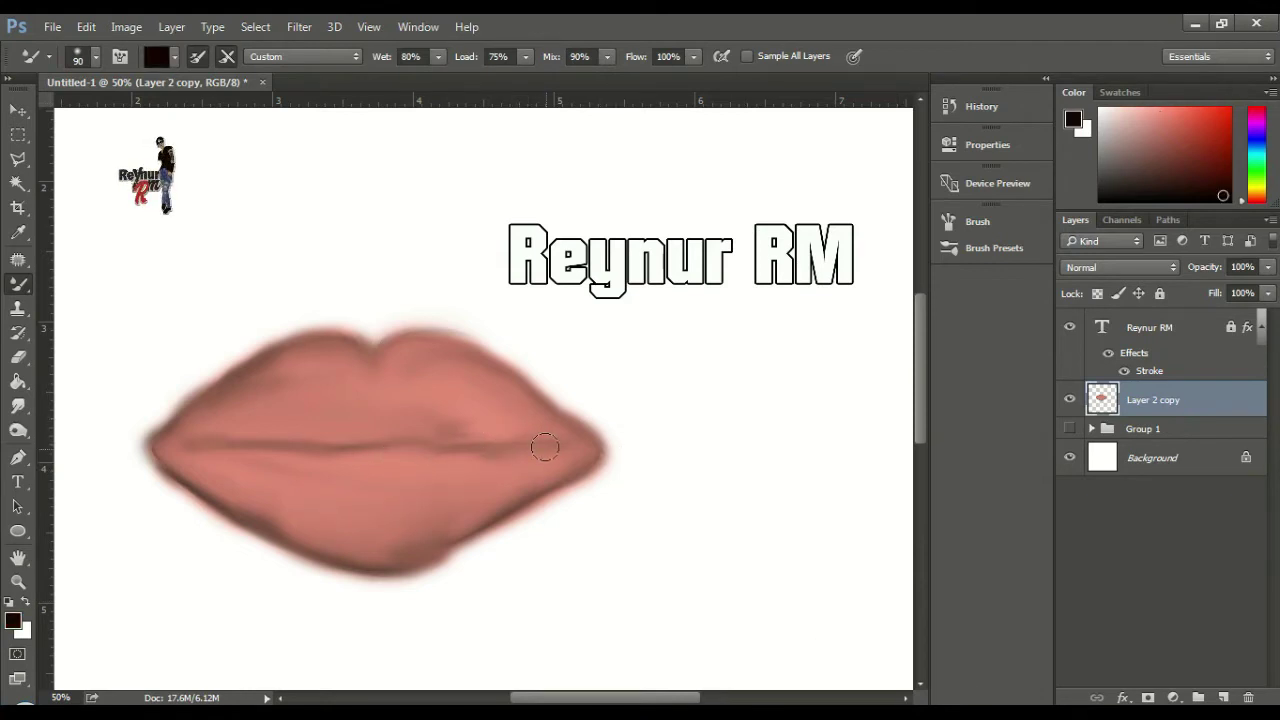
drag(451, 444, 265, 444)
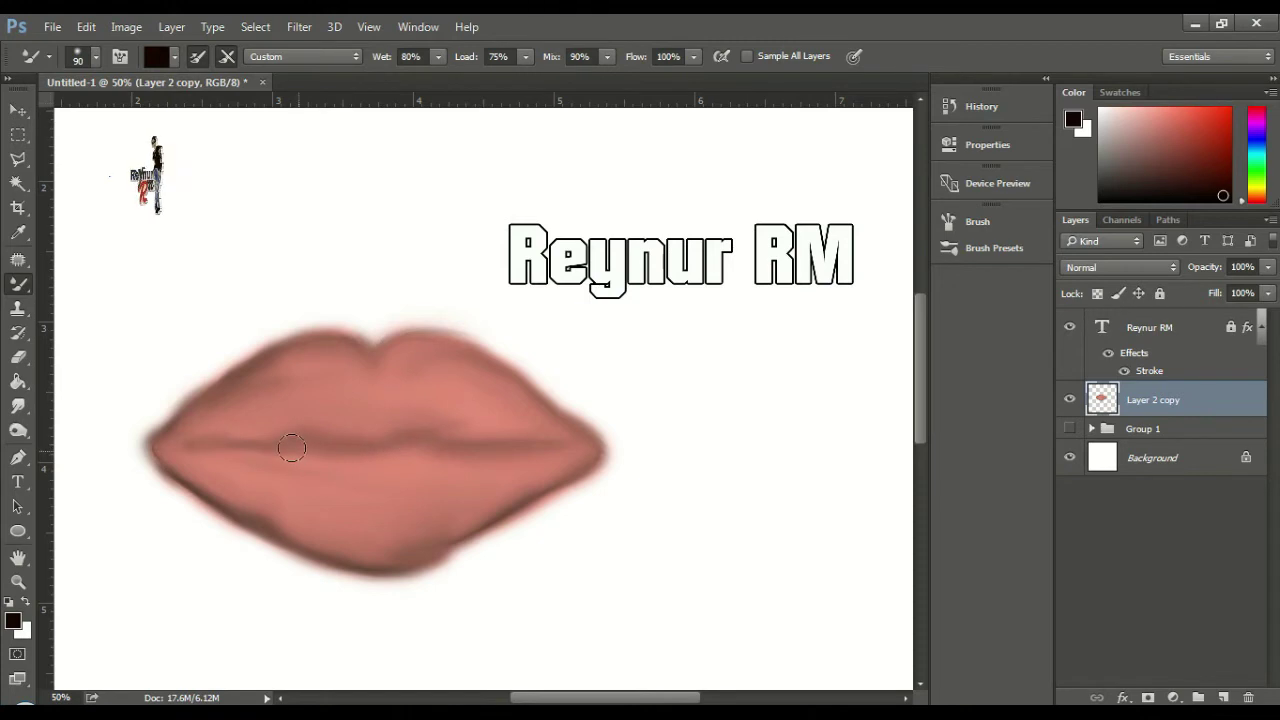
drag(292, 448, 189, 457)
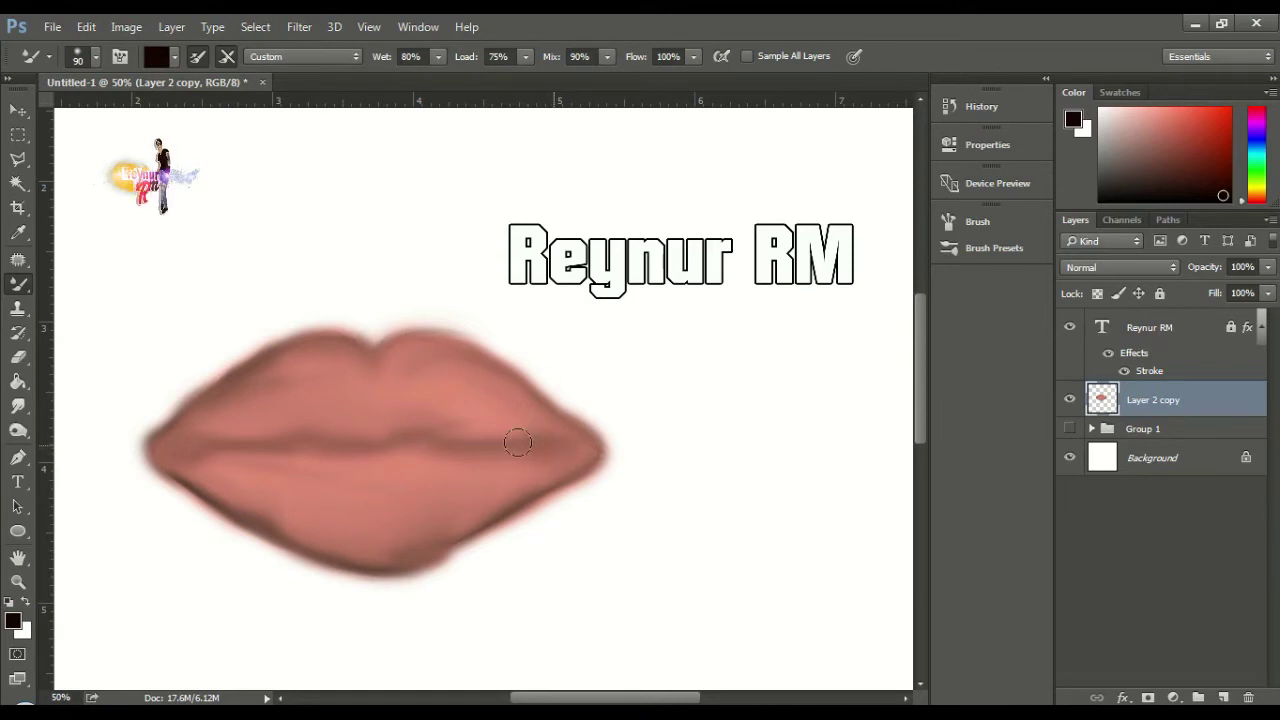
mouse_move(518, 442)
mouse_down()
mouse_move(565, 445)
mouse_move(494, 448)
mouse_up()
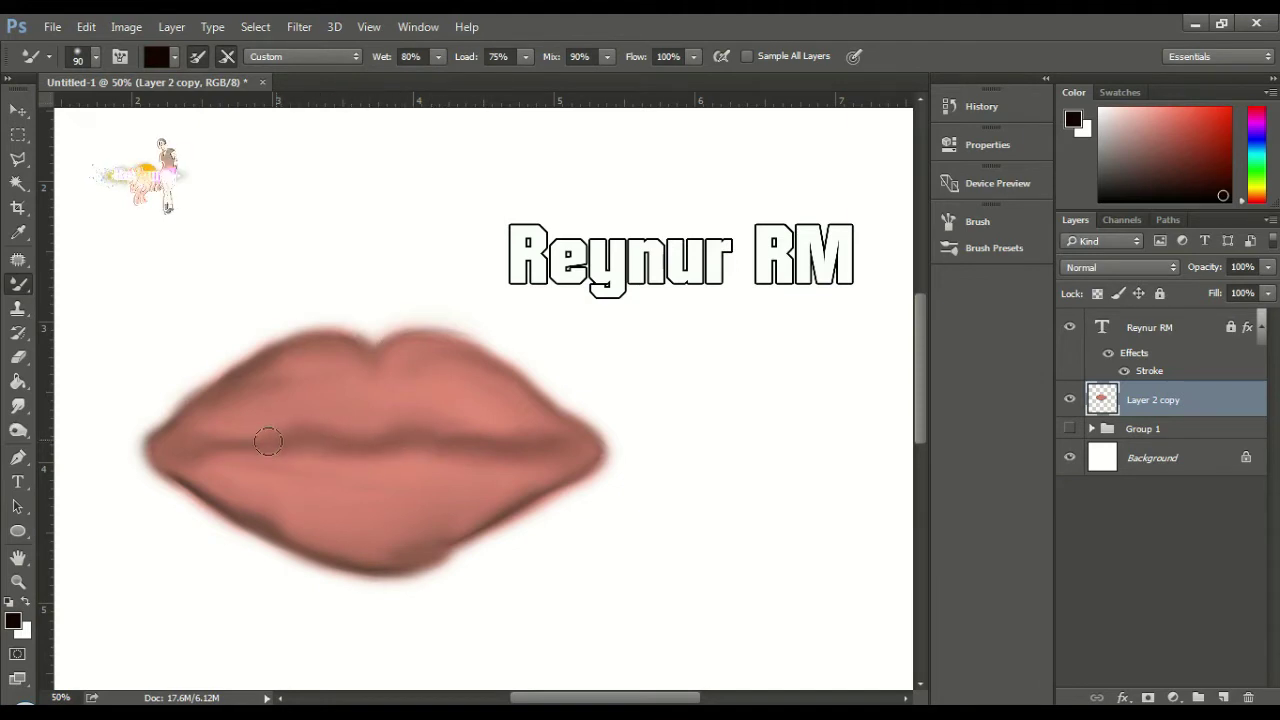
mouse_move(268, 441)
mouse_down()
mouse_move(193, 450)
mouse_move(227, 442)
mouse_up()
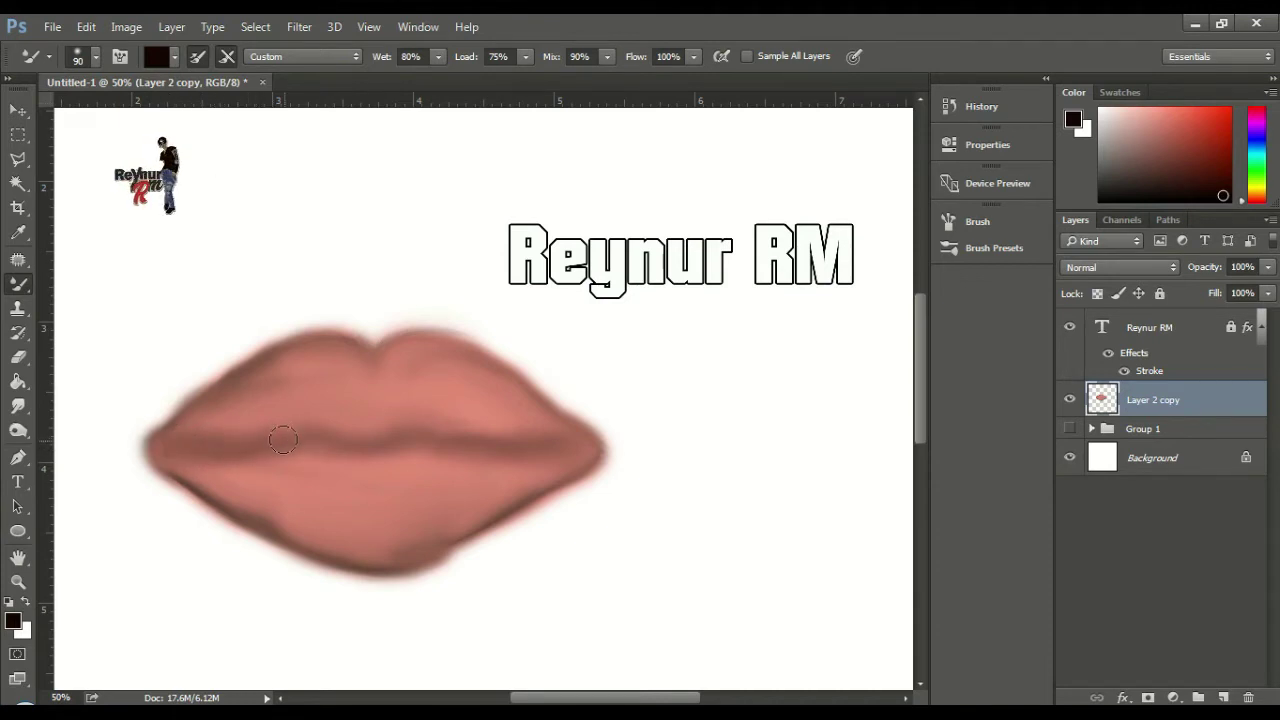
mouse_move(307, 438)
mouse_down()
mouse_move(456, 455)
mouse_move(536, 443)
mouse_up()
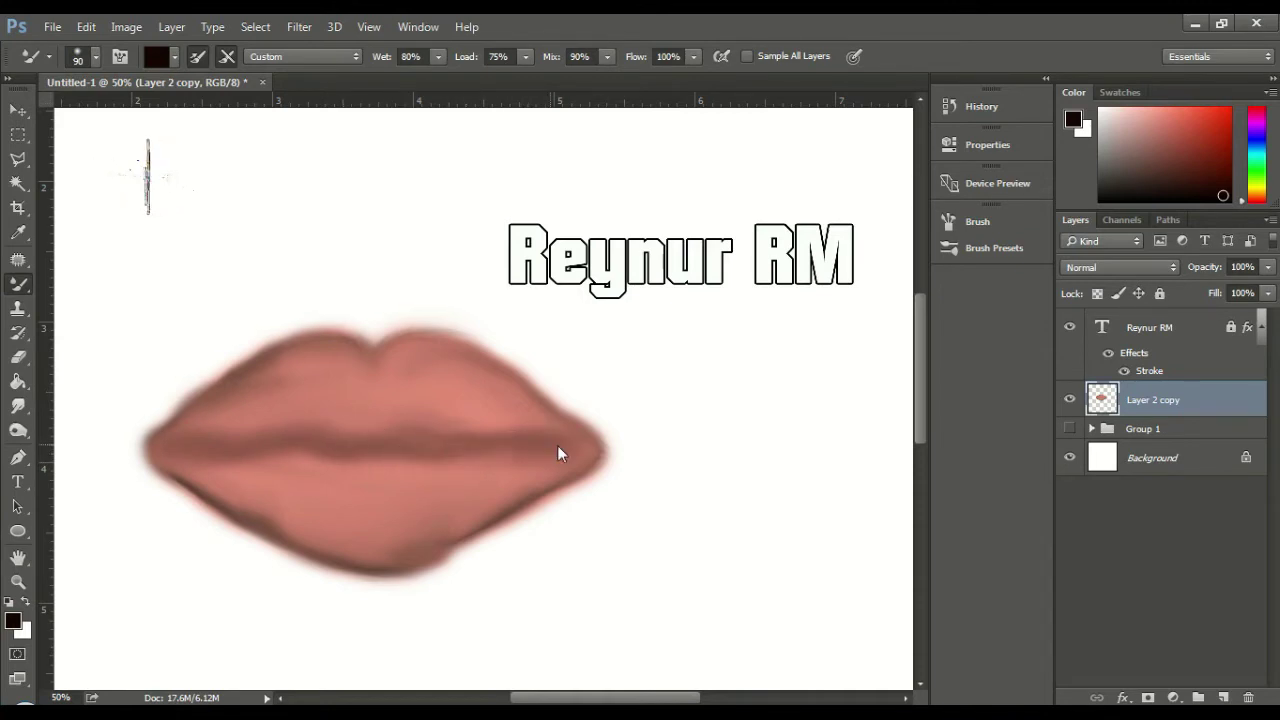
drag(586, 434, 588, 440)
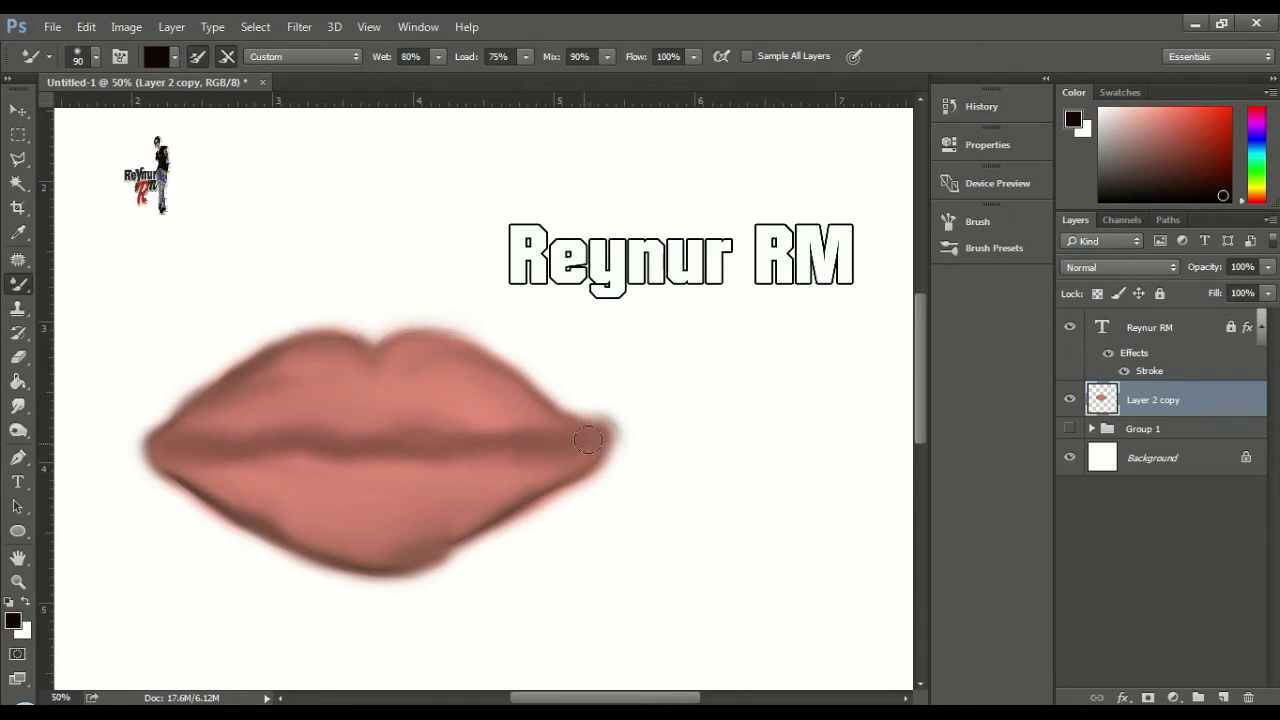
key(ctrl+z)
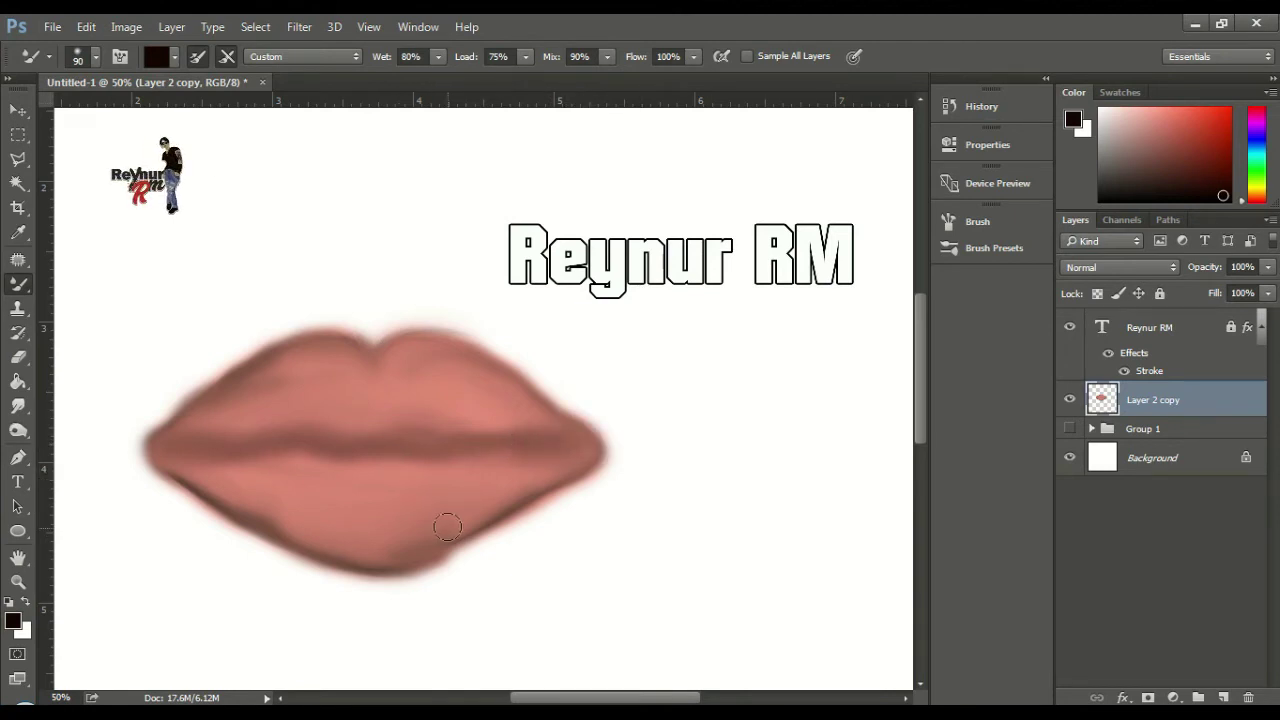
Switch to the regular Brush tool at size 35 and paint a wavy near-black line between the lips
drag(372, 497, 480, 454)
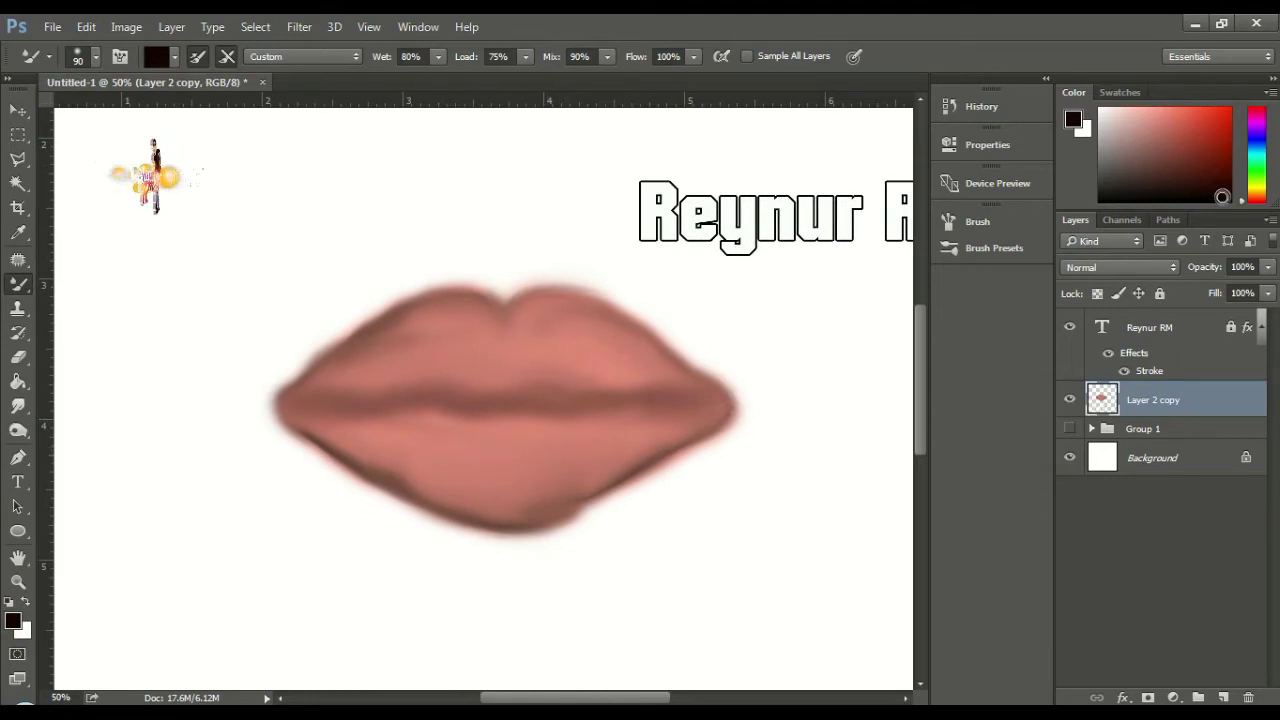
key(shift+b)
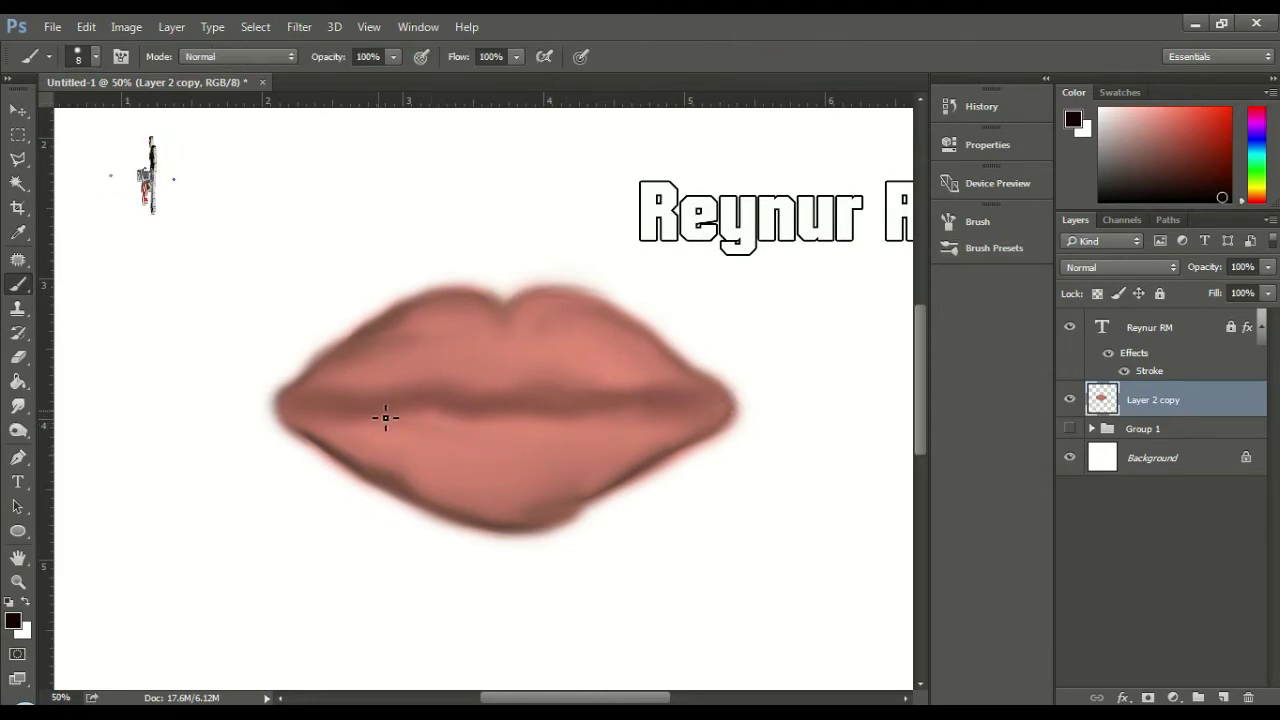
key(bracketright)
key(bracketright)
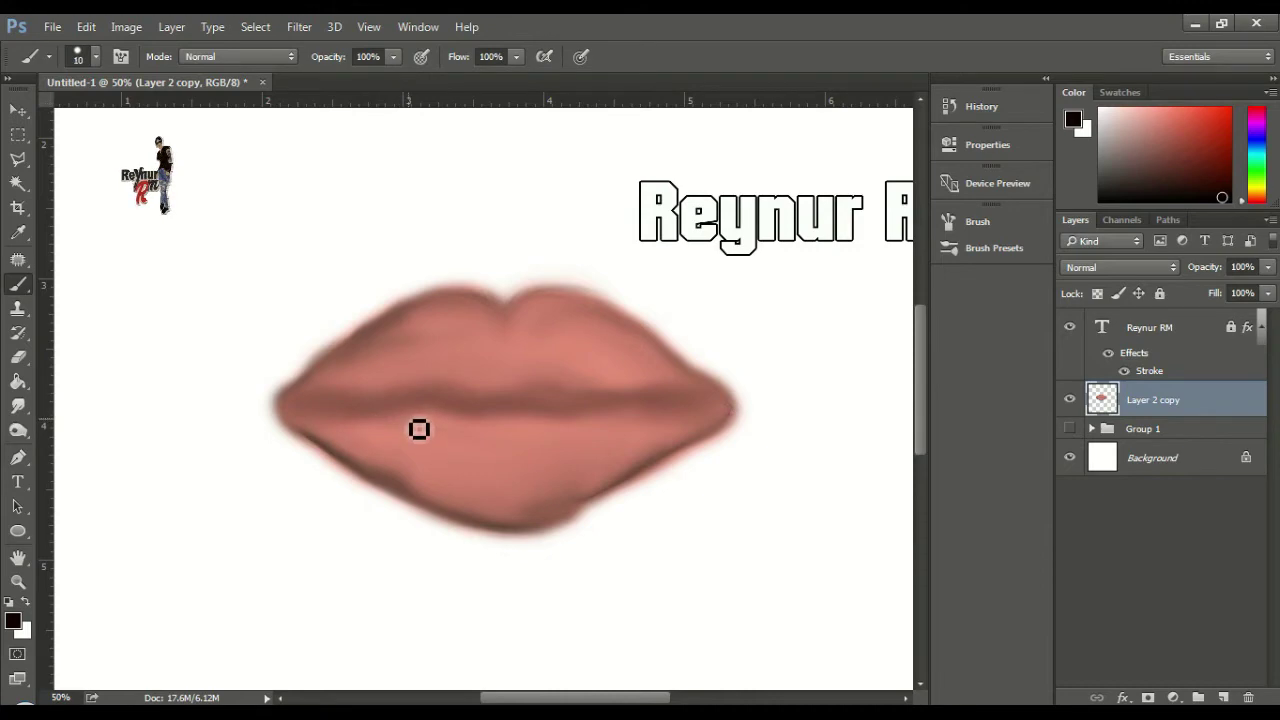
right_click(17, 288)
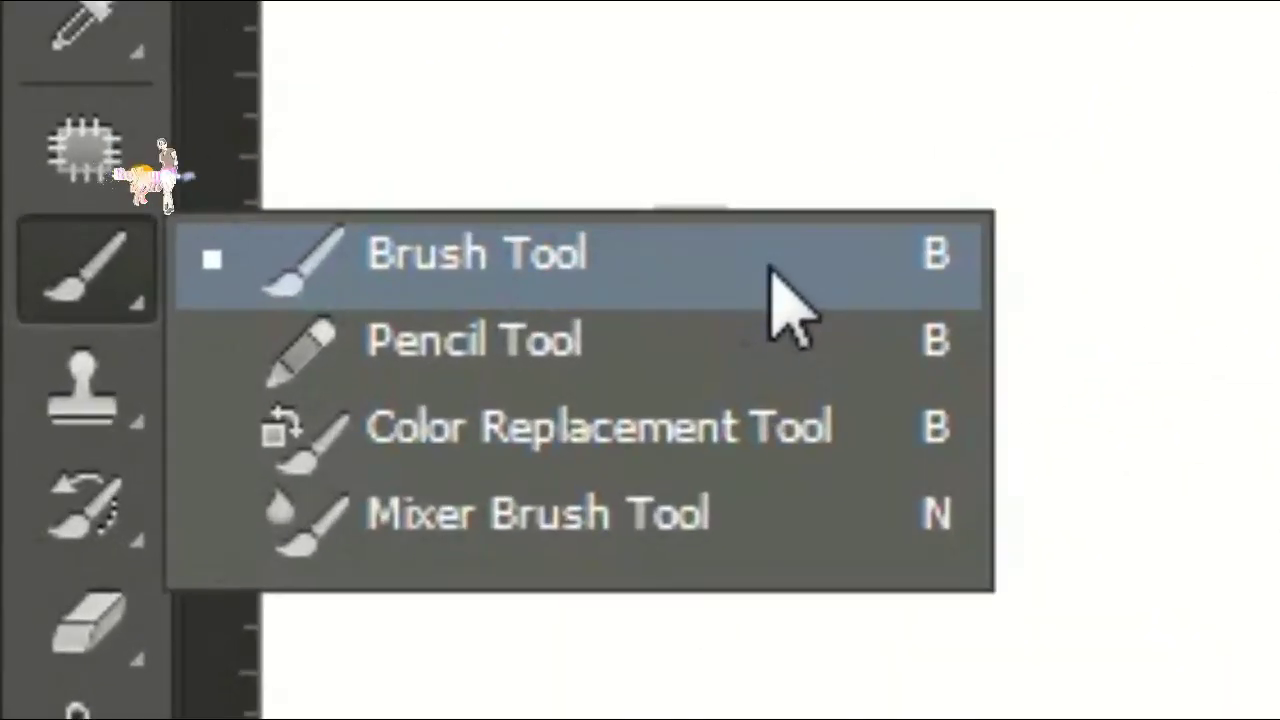
click(340, 314)
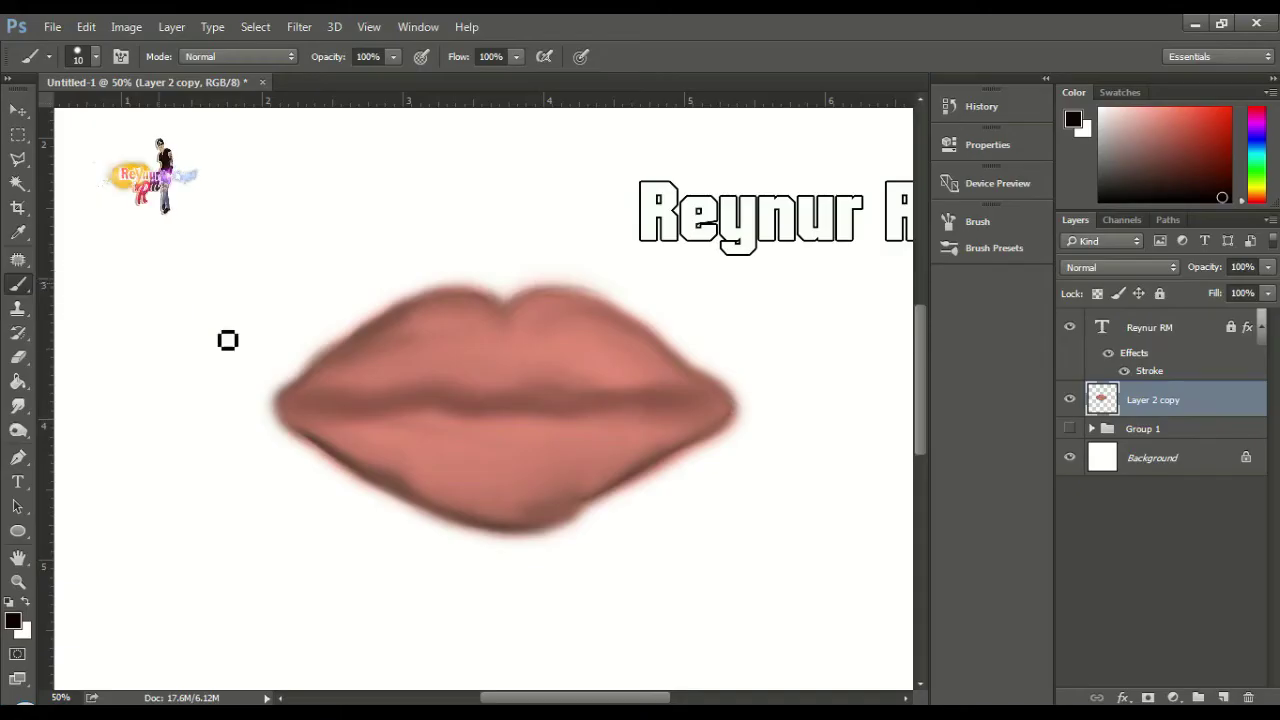
key(bracketright)
key(bracketright)
key(bracketright)
key(bracketright)
key(bracketright)
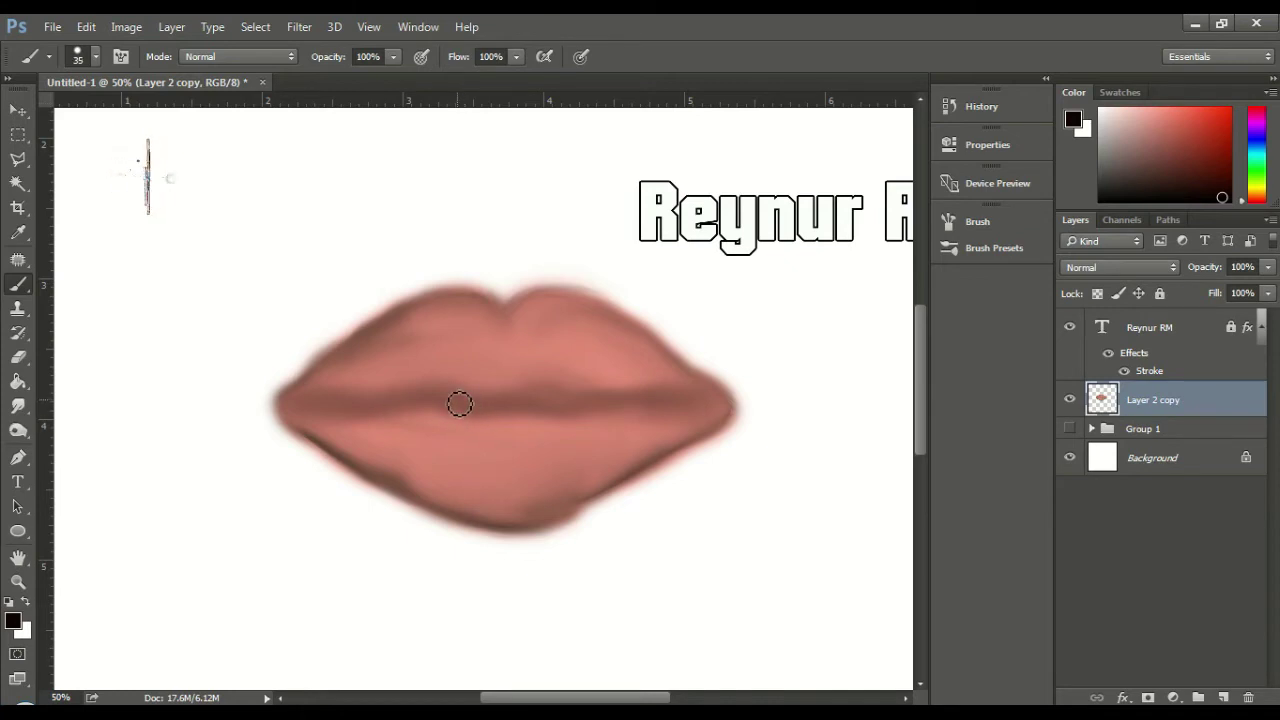
click(449, 399)
drag(458, 402, 655, 401)
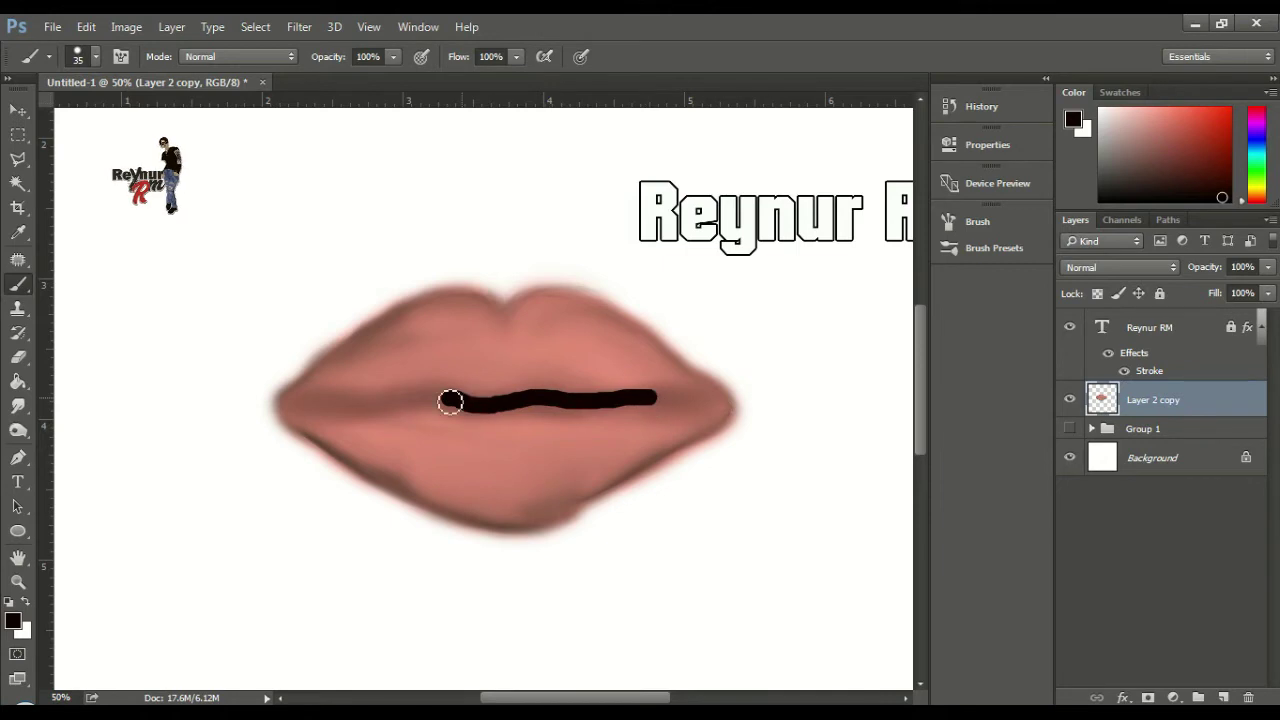
drag(456, 404, 359, 411)
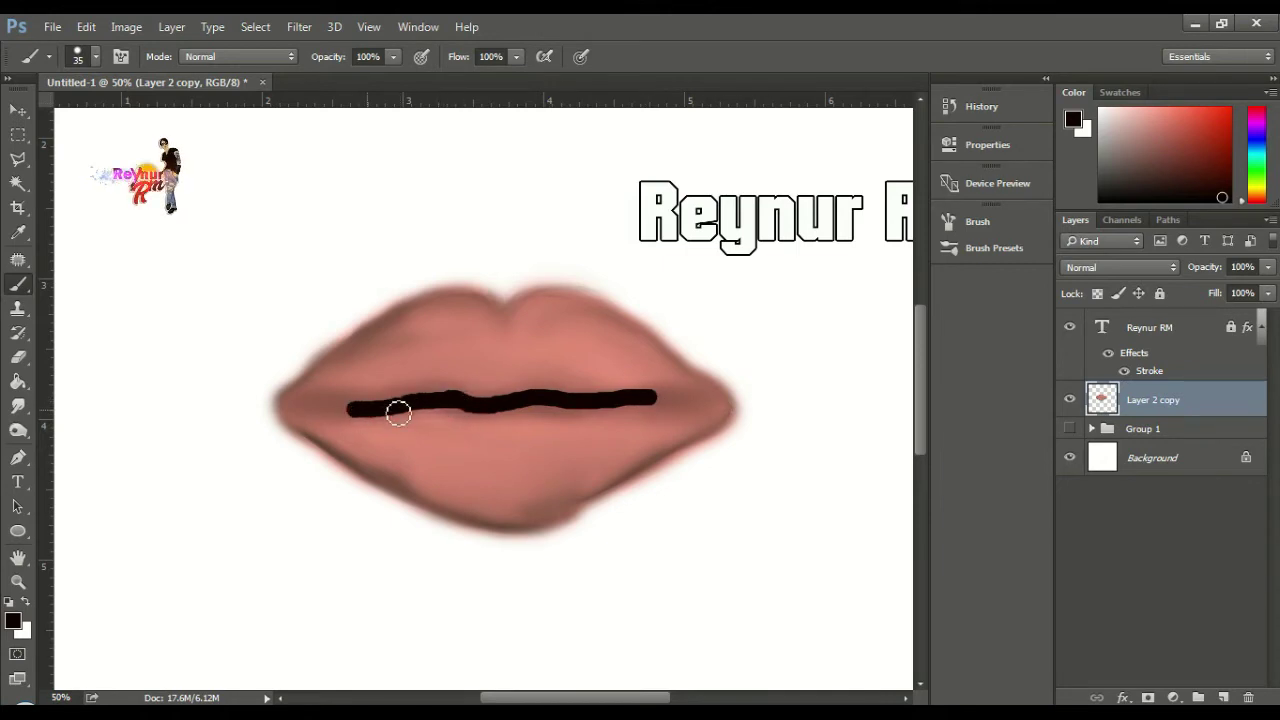
Smudge the dark mouth line into the lips, and paint and smudge dark dabs at both mouth corners
key(r)
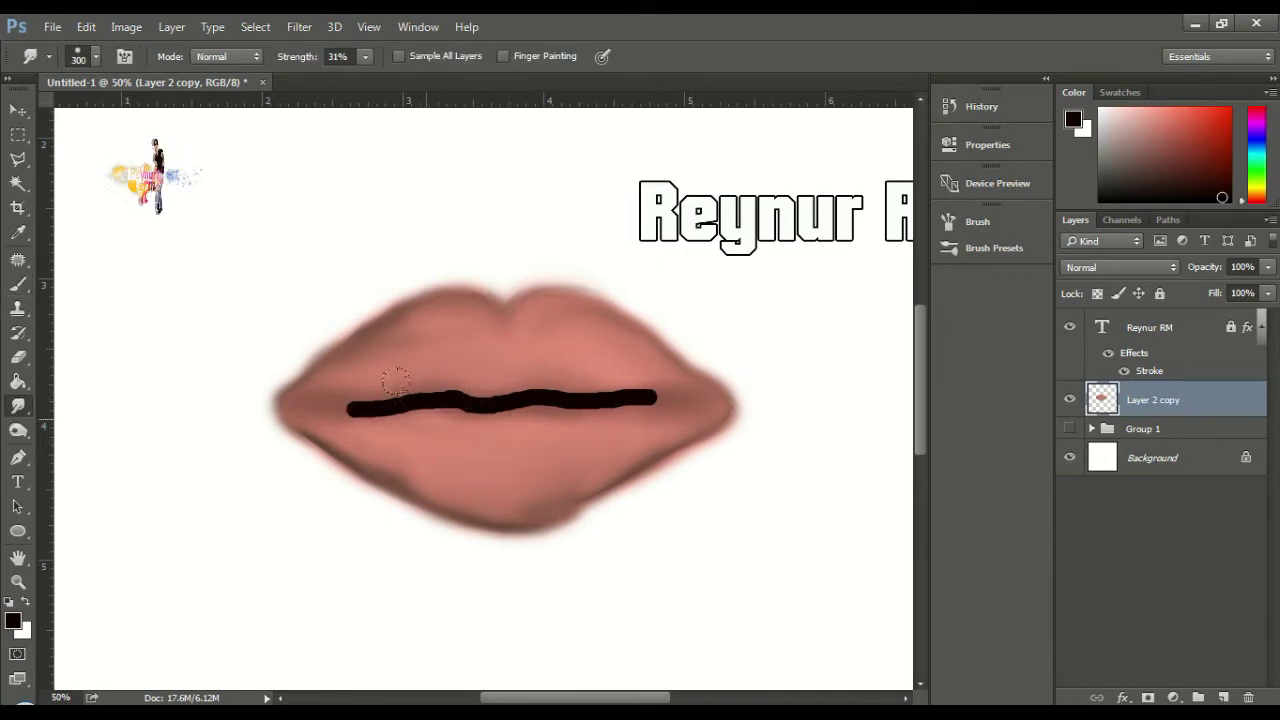
mouse_move(420, 409)
mouse_down()
mouse_move(316, 399)
mouse_move(642, 399)
mouse_move(306, 406)
mouse_up()
key(b)
drag(690, 403, 725, 412)
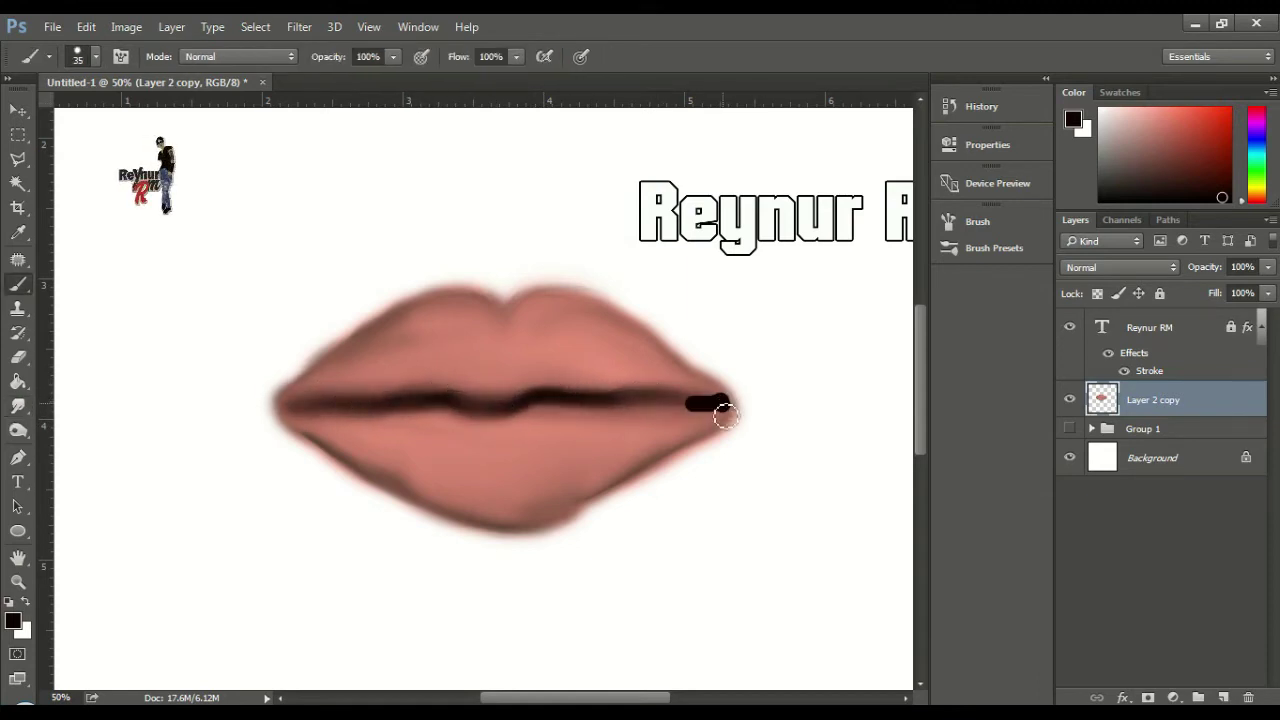
click(291, 405)
key(r)
mouse_move(291, 405)
mouse_down()
mouse_move(306, 424)
mouse_move(325, 385)
mouse_up()
drag(728, 405, 663, 397)
Smudge the lower lip's bottom edge smooth and trim the lips' lower outline and both corners with the Eraser at size 200
key(bracketright)
key(bracketright)
key(bracketright)
key(bracketright)
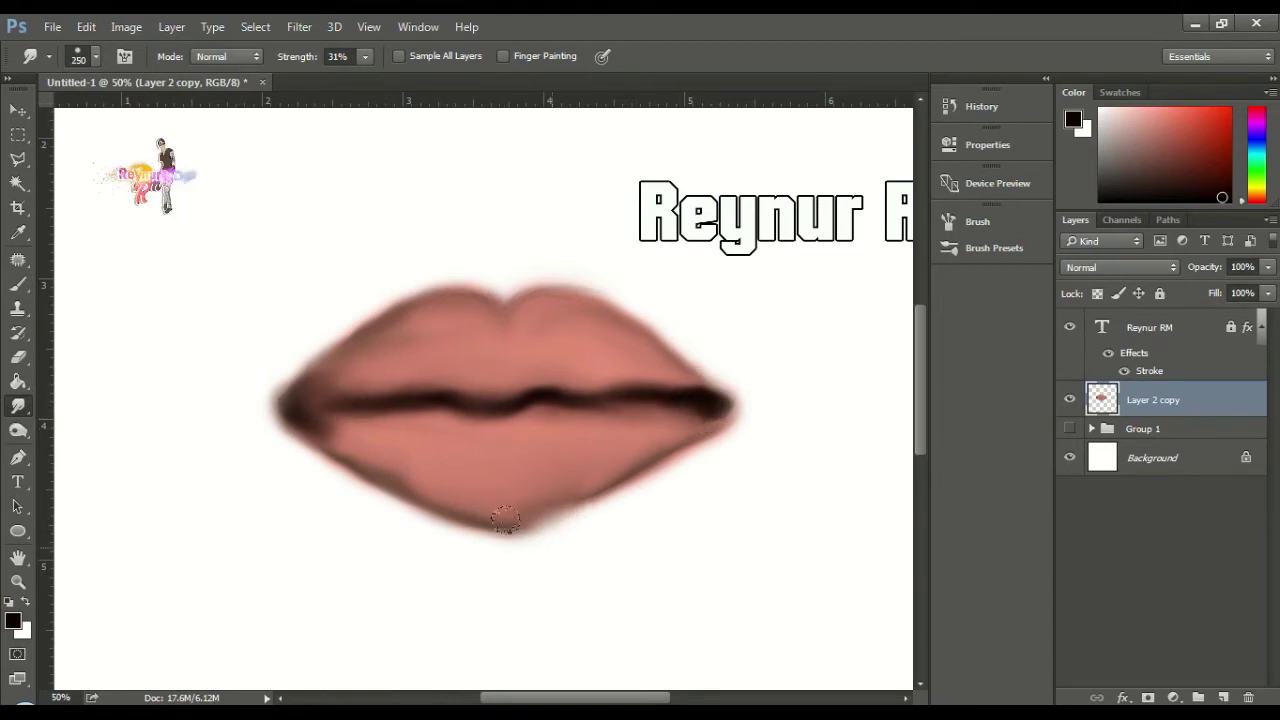
mouse_move(505, 520)
mouse_down()
mouse_move(429, 515)
mouse_move(535, 520)
mouse_up()
key(e)
mouse_move(640, 514)
mouse_down()
mouse_move(246, 474)
mouse_move(264, 408)
mouse_up()
drag(750, 406, 741, 465)
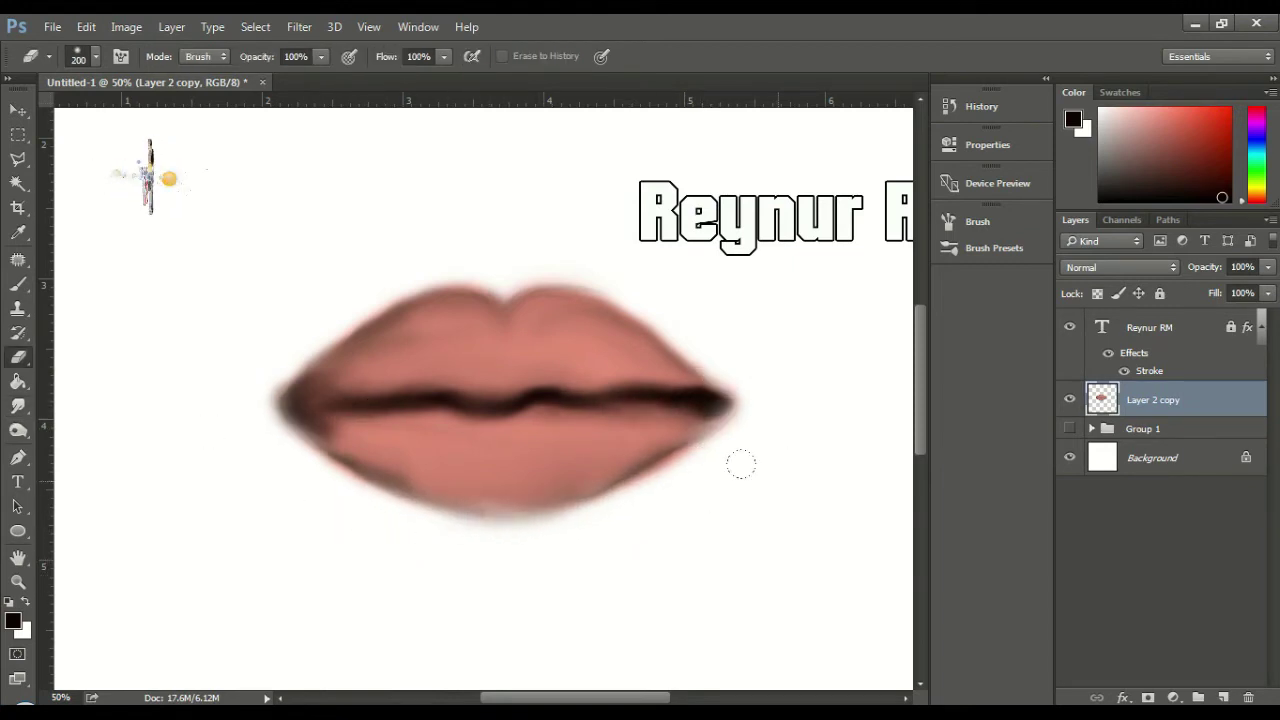
key(r)
mouse_move(757, 417)
mouse_down()
mouse_move(674, 451)
mouse_move(317, 463)
mouse_move(425, 505)
mouse_up()
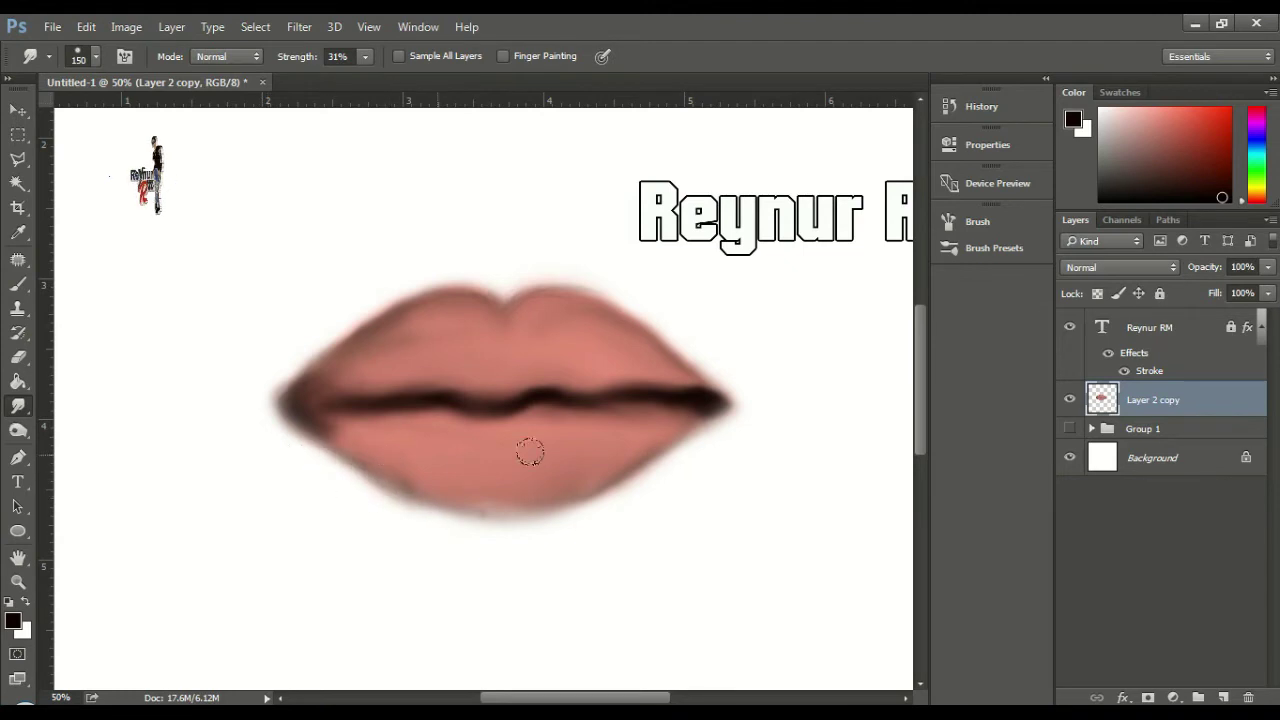
Switch to the Mixer Brush with a near-white color and paint soft highlights on both halves of the upper lip
key(b)
key(shift+b)
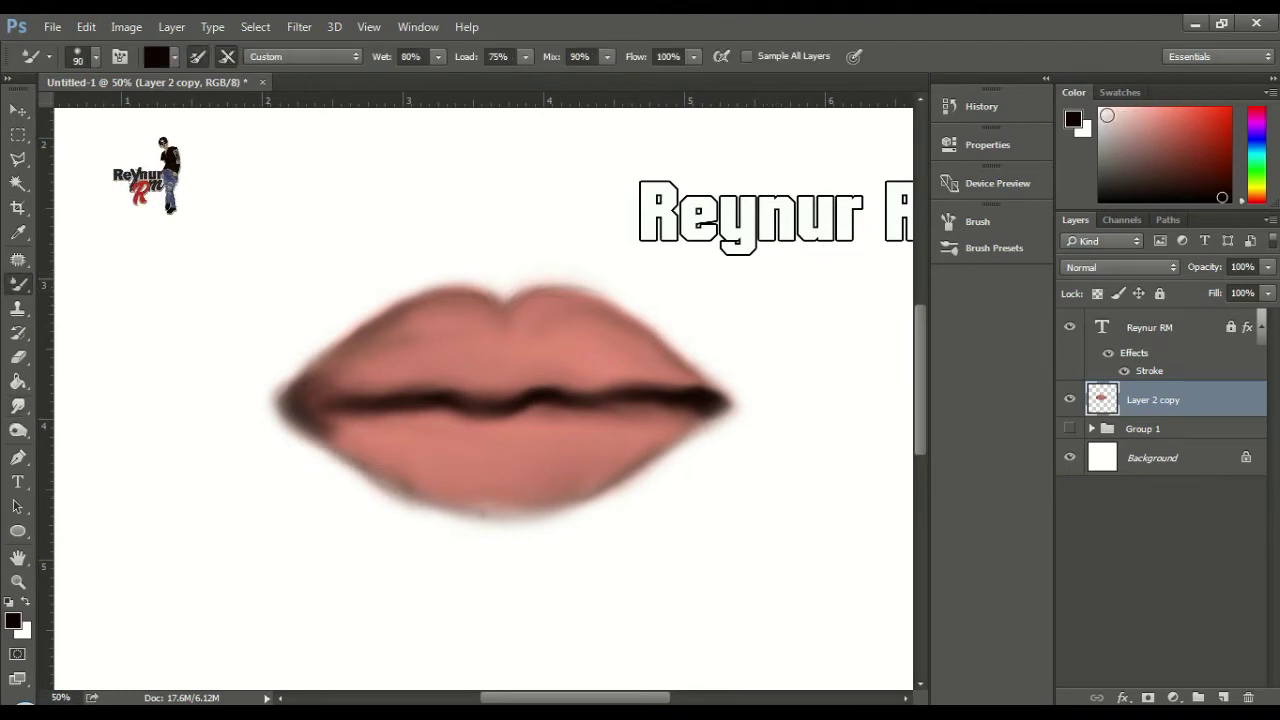
click(1104, 113)
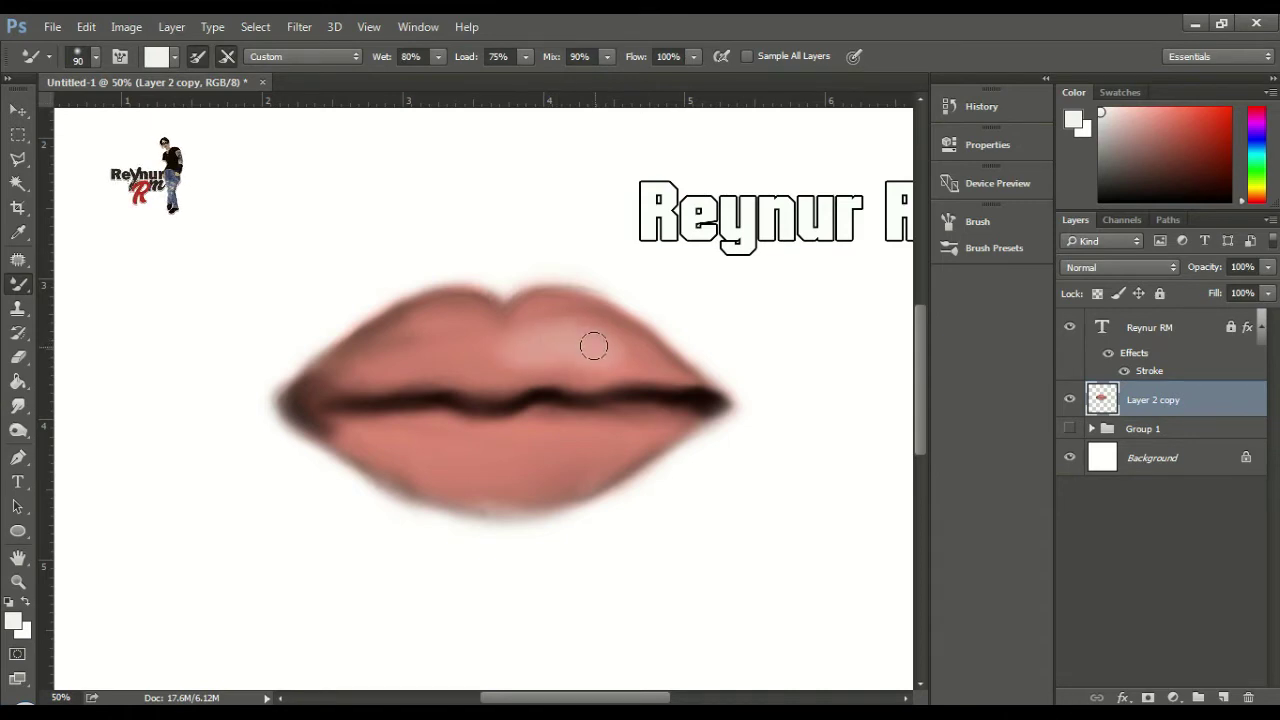
mouse_move(552, 336)
mouse_down()
mouse_move(505, 353)
mouse_move(521, 343)
mouse_move(398, 347)
mouse_move(410, 342)
mouse_move(371, 359)
mouse_move(425, 333)
mouse_up()
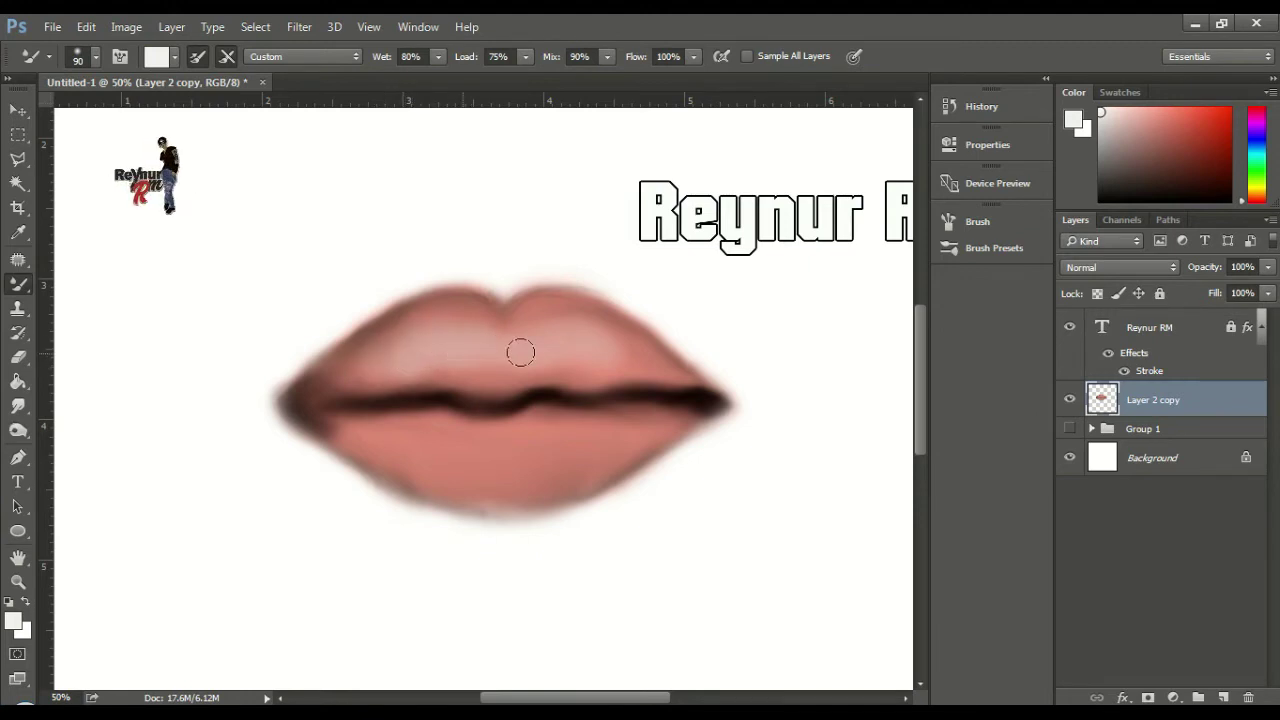
mouse_move(520, 351)
mouse_down()
mouse_move(626, 352)
mouse_move(557, 345)
mouse_move(490, 372)
mouse_move(561, 334)
mouse_move(608, 341)
mouse_up()
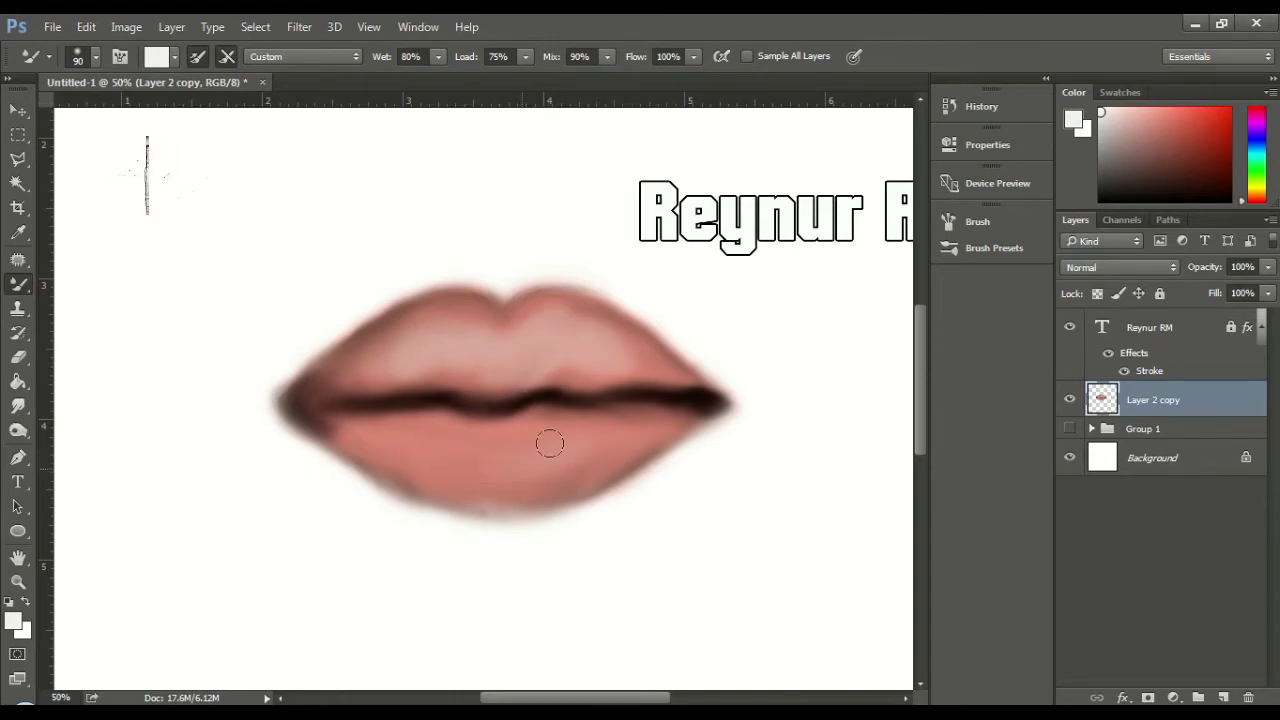
Paint a soft near-white highlight across the middle of the lower lip with the Mixer Brush
drag(550, 443, 471, 457)
mouse_move(571, 457)
mouse_down()
mouse_move(554, 466)
mouse_move(603, 461)
mouse_move(501, 459)
mouse_up()
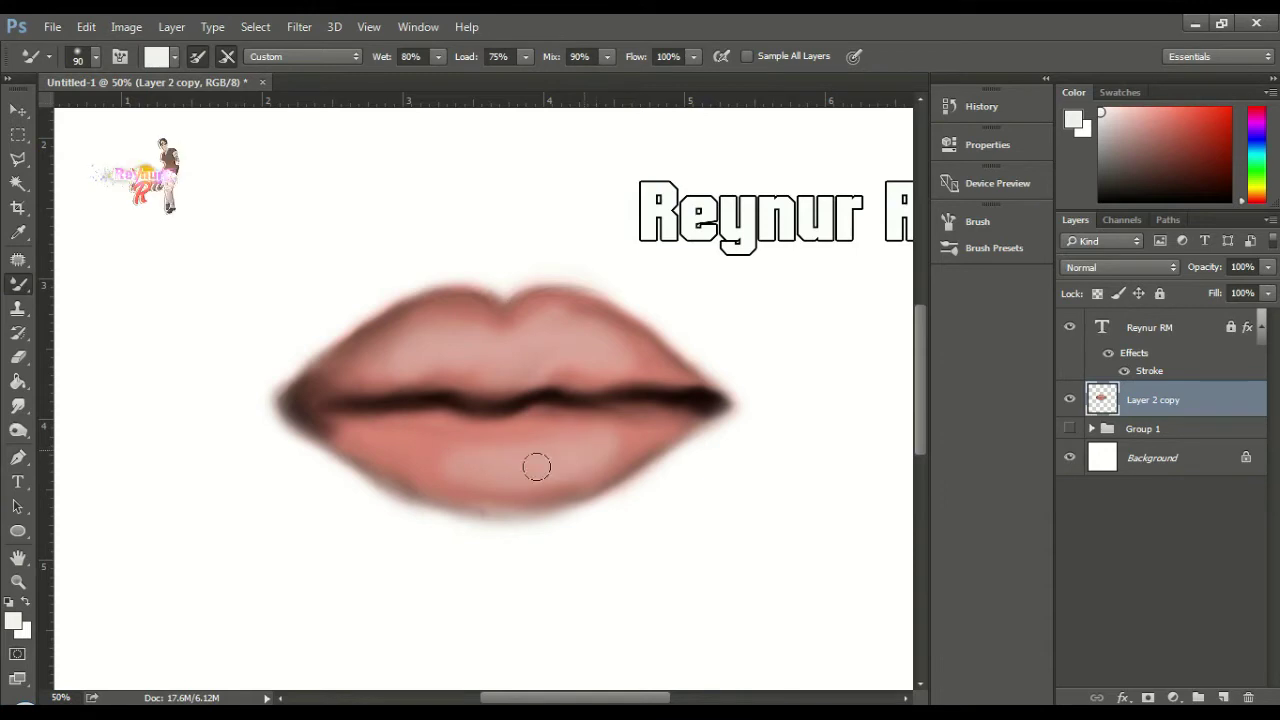
mouse_move(461, 459)
mouse_down()
mouse_move(507, 455)
mouse_move(447, 457)
mouse_up()
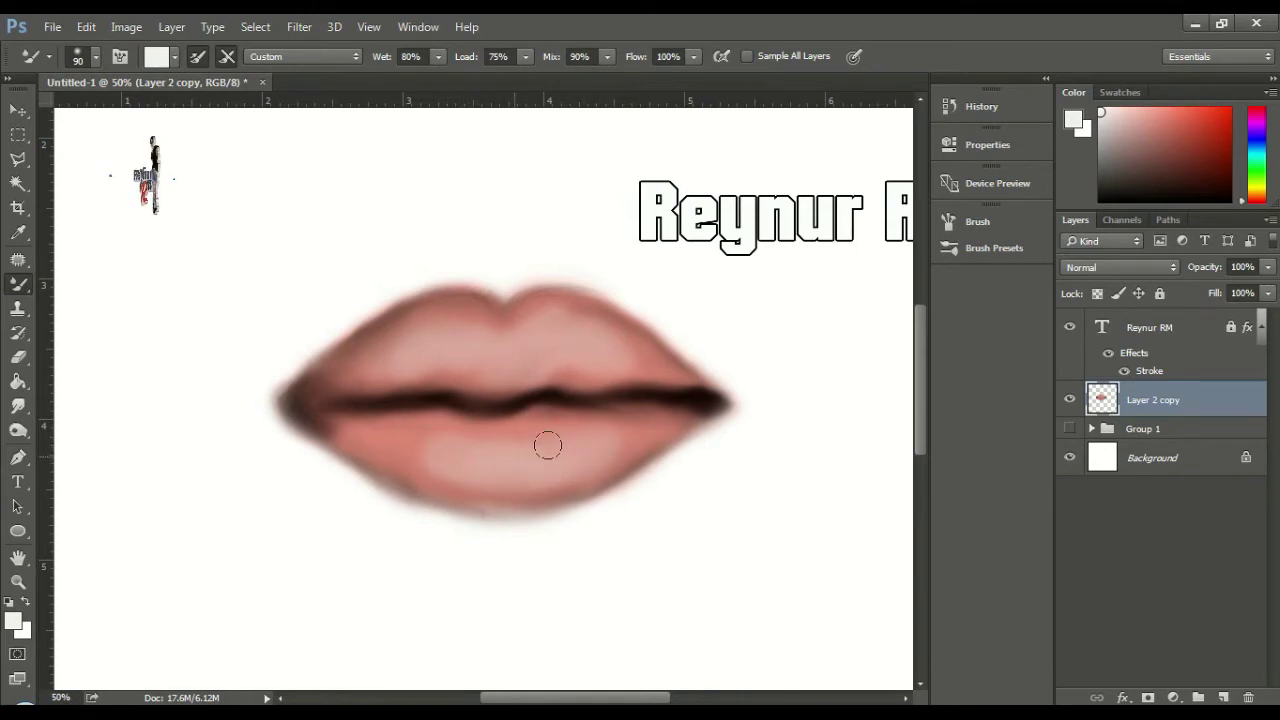
Soften the highlights on the lower and upper lips with the Smudge tool at 31% strength and size 150
click(18, 406)
mouse_move(428, 443)
mouse_down()
mouse_move(439, 459)
mouse_move(615, 433)
mouse_move(420, 449)
mouse_move(483, 471)
mouse_move(597, 440)
mouse_move(442, 450)
mouse_move(525, 465)
mouse_move(555, 455)
mouse_up()
mouse_move(627, 352)
mouse_down()
mouse_move(530, 309)
mouse_move(521, 330)
mouse_up()
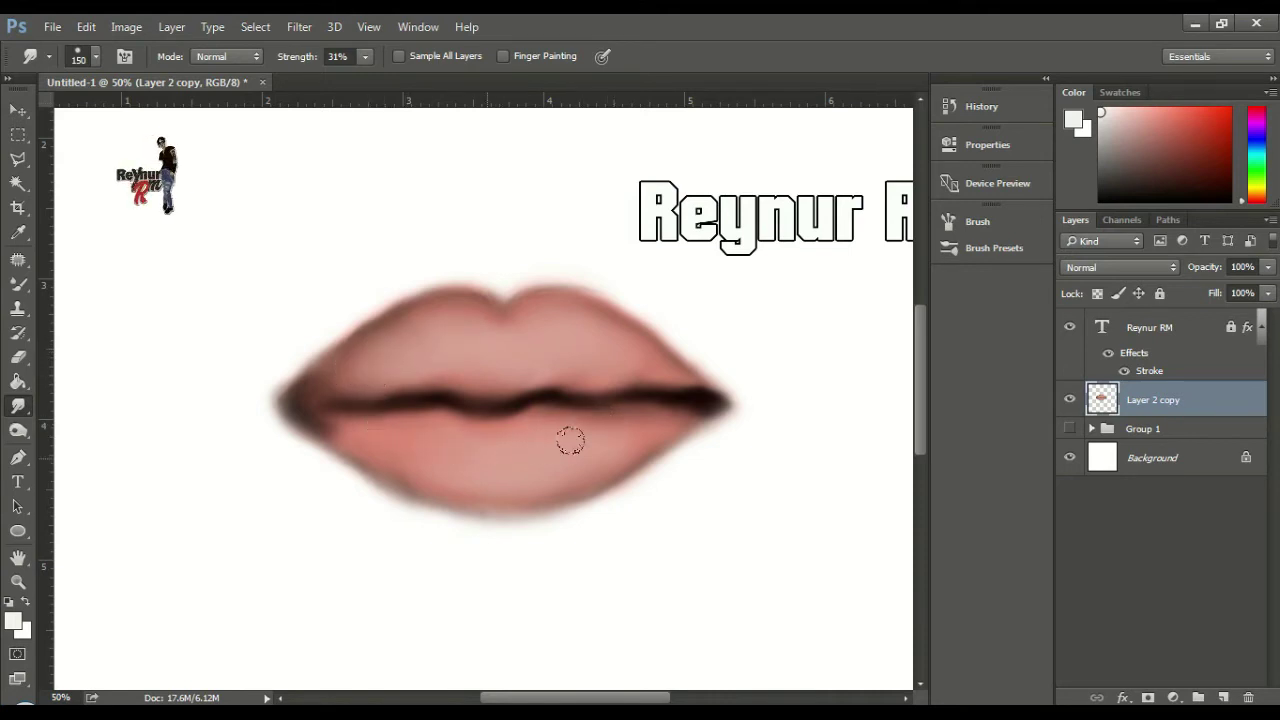
Choose black as the foreground color and set the regular Brush tool to size 25
key(b)
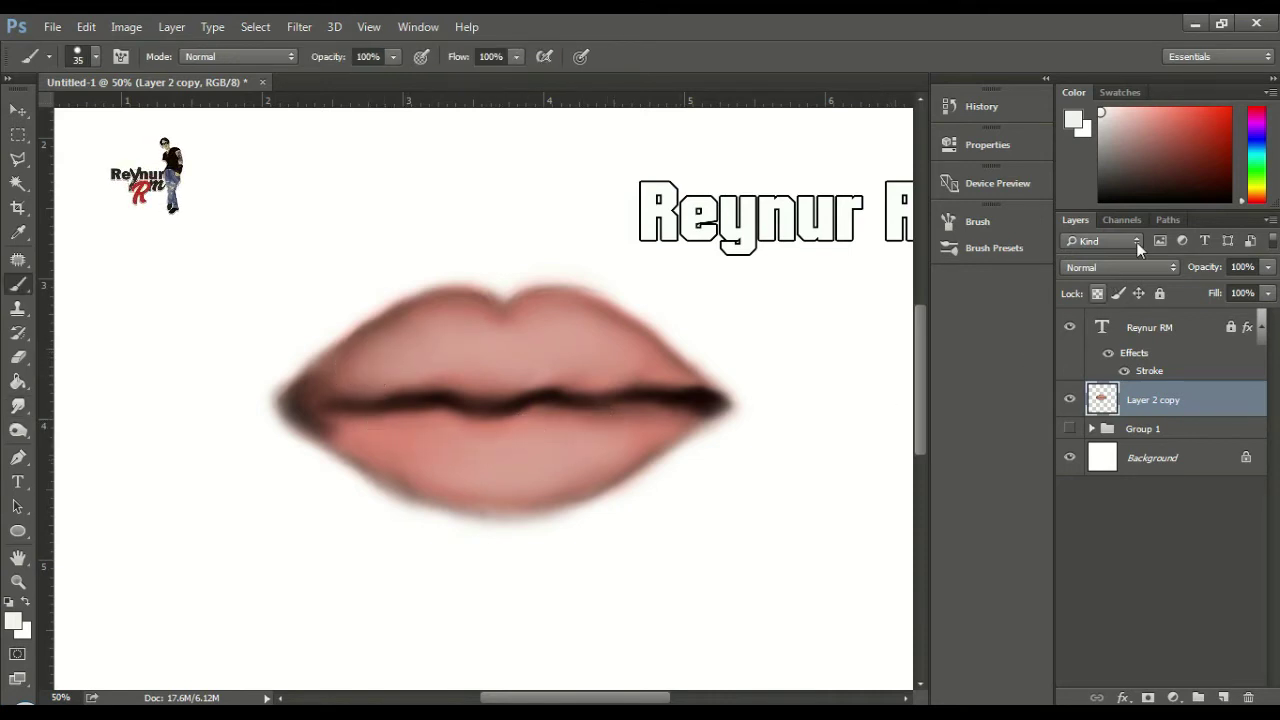
click(1218, 200)
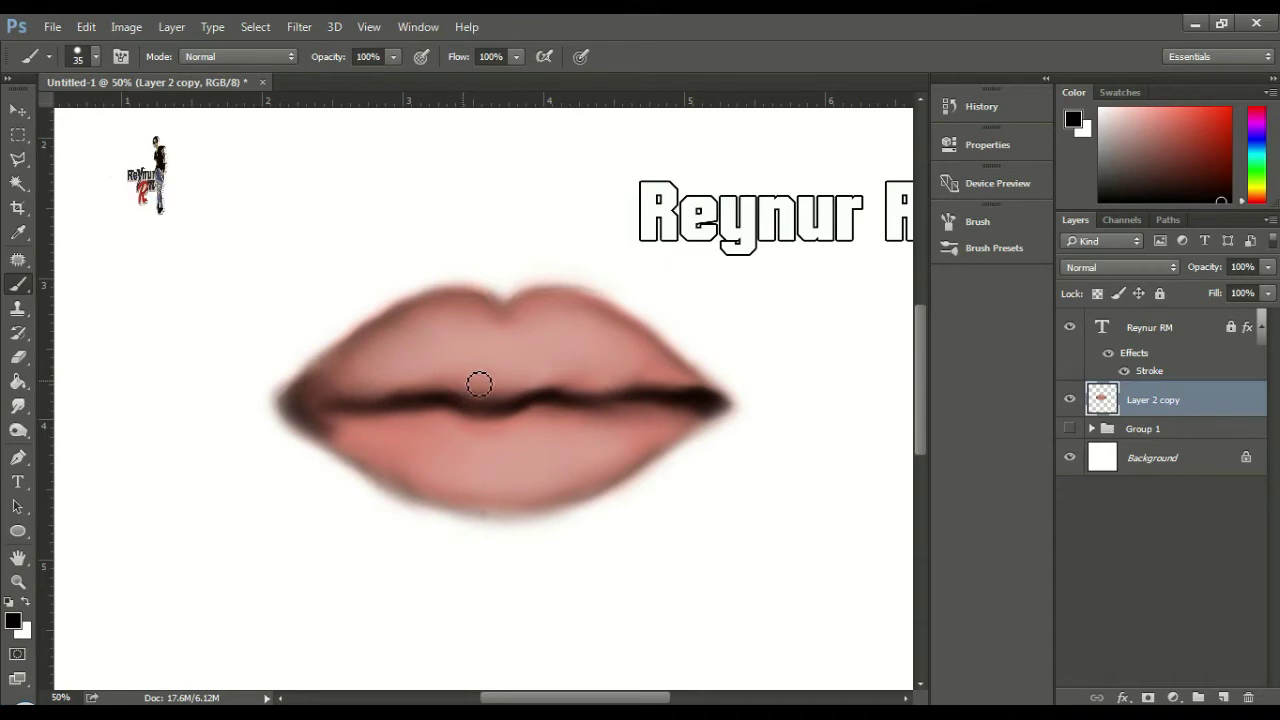
key(bracketleft)
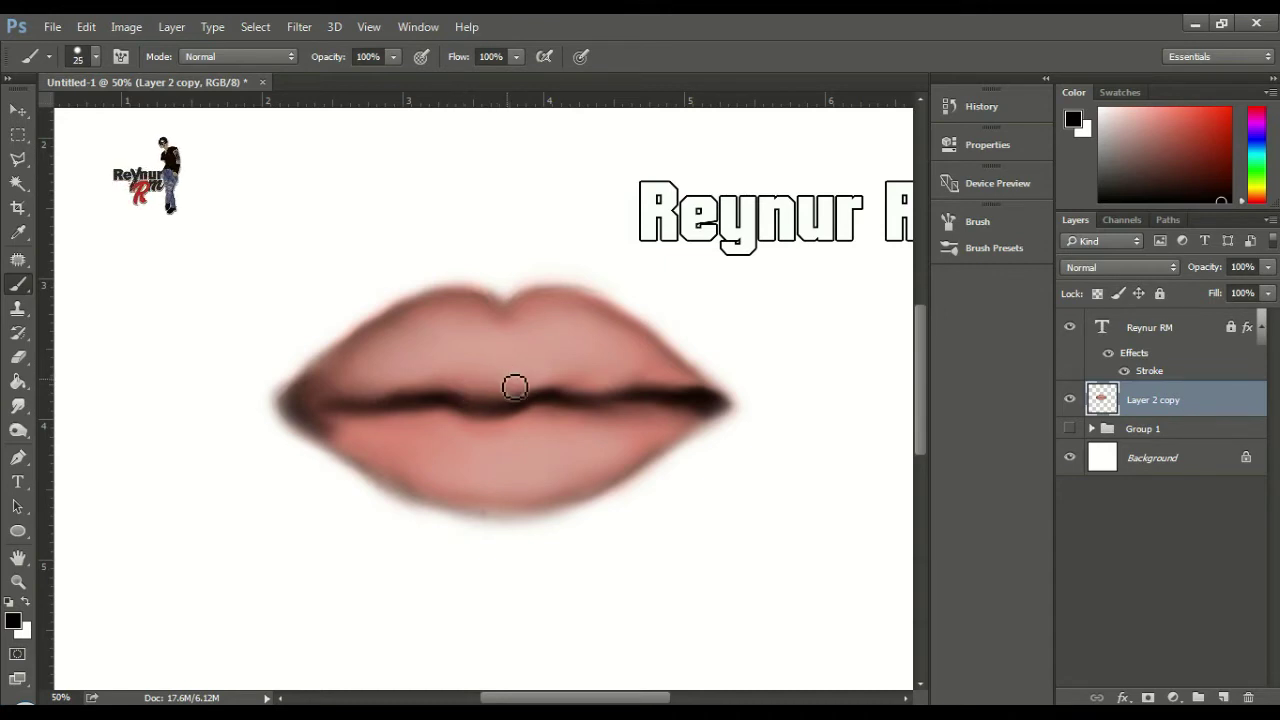
Draw five short curved crease paths with the Pen tool from the mouth line down into the lower lip
key(p)
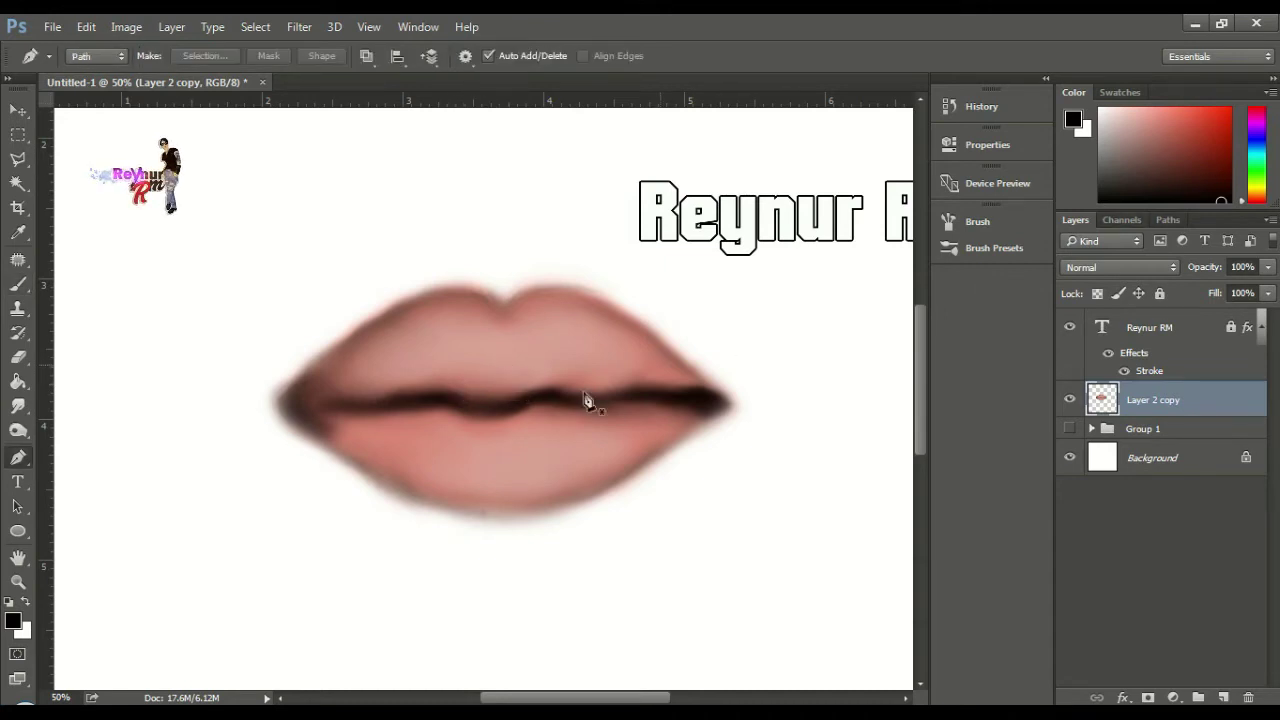
scroll(476, 423, up, 1)
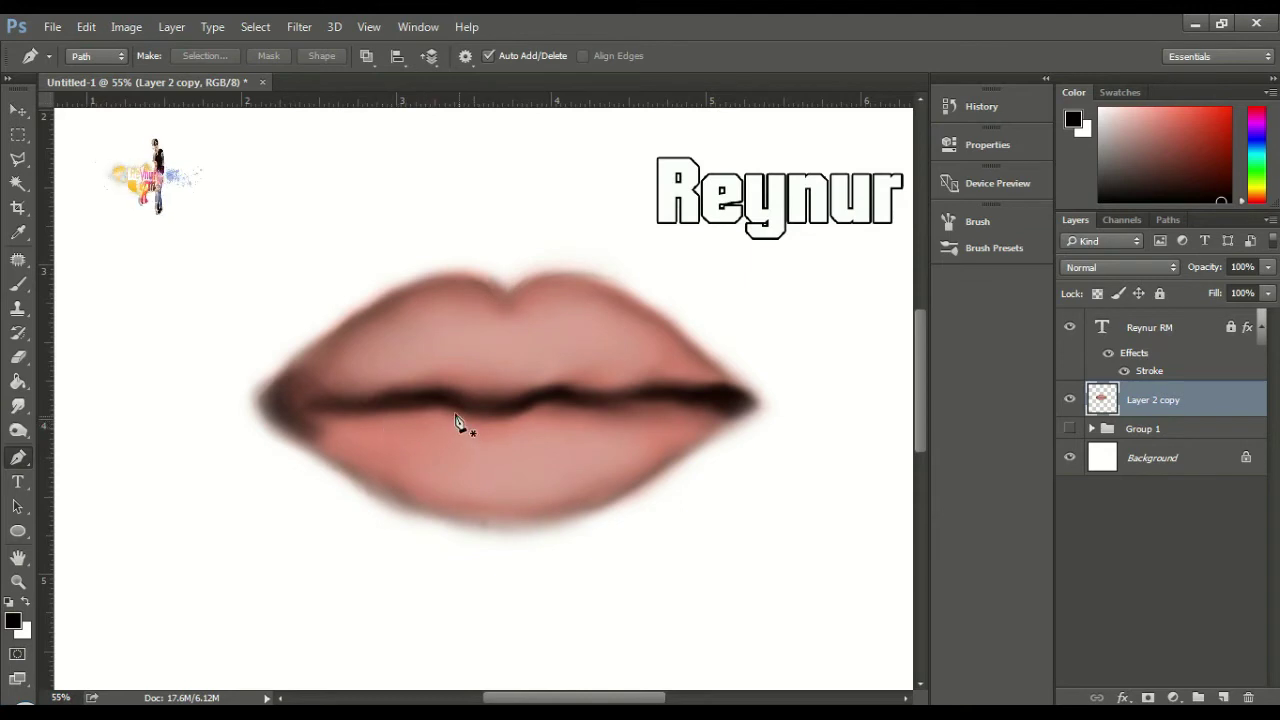
click(451, 403)
ctrl+click(620, 390)
mouse_move(466, 436)
mouse_down()
mouse_move(484, 412)
mouse_move(524, 406)
mouse_up()
click(559, 453)
ctrl+click(602, 425)
click(590, 406)
drag(628, 432, 631, 465)
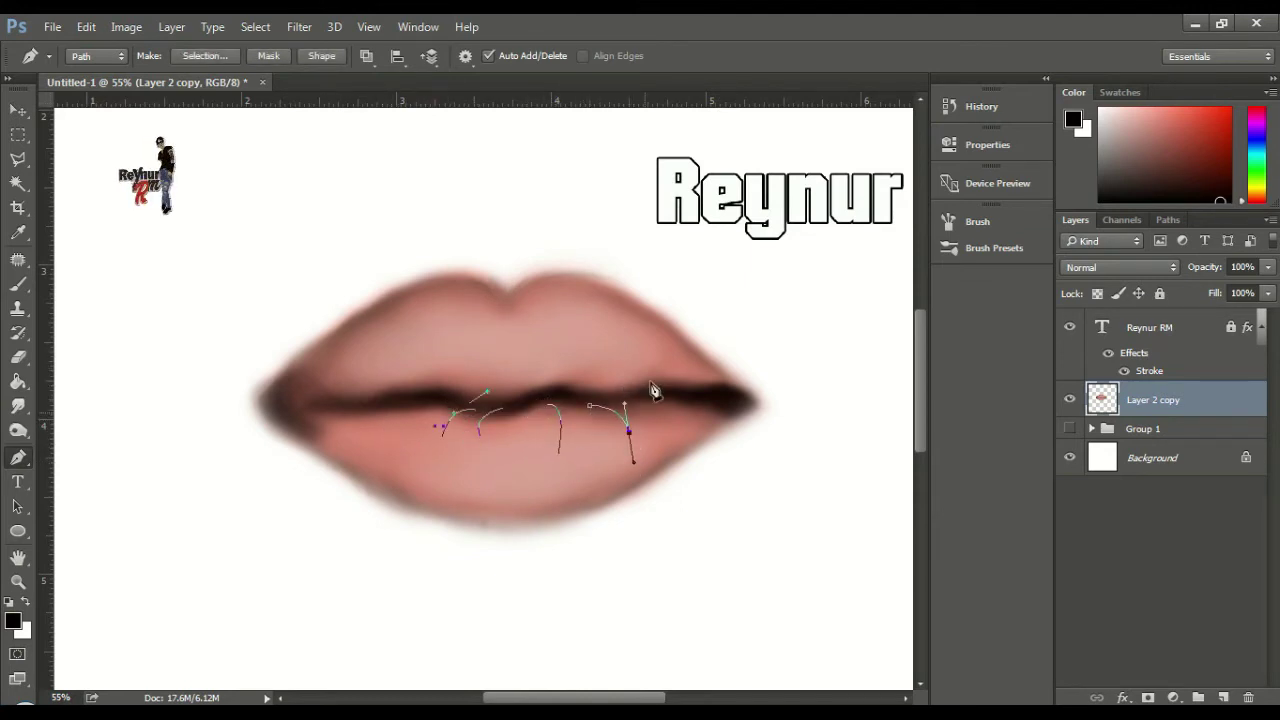
ctrl+click(655, 426)
click(404, 405)
drag(373, 445, 387, 471)
ctrl+click(369, 409)
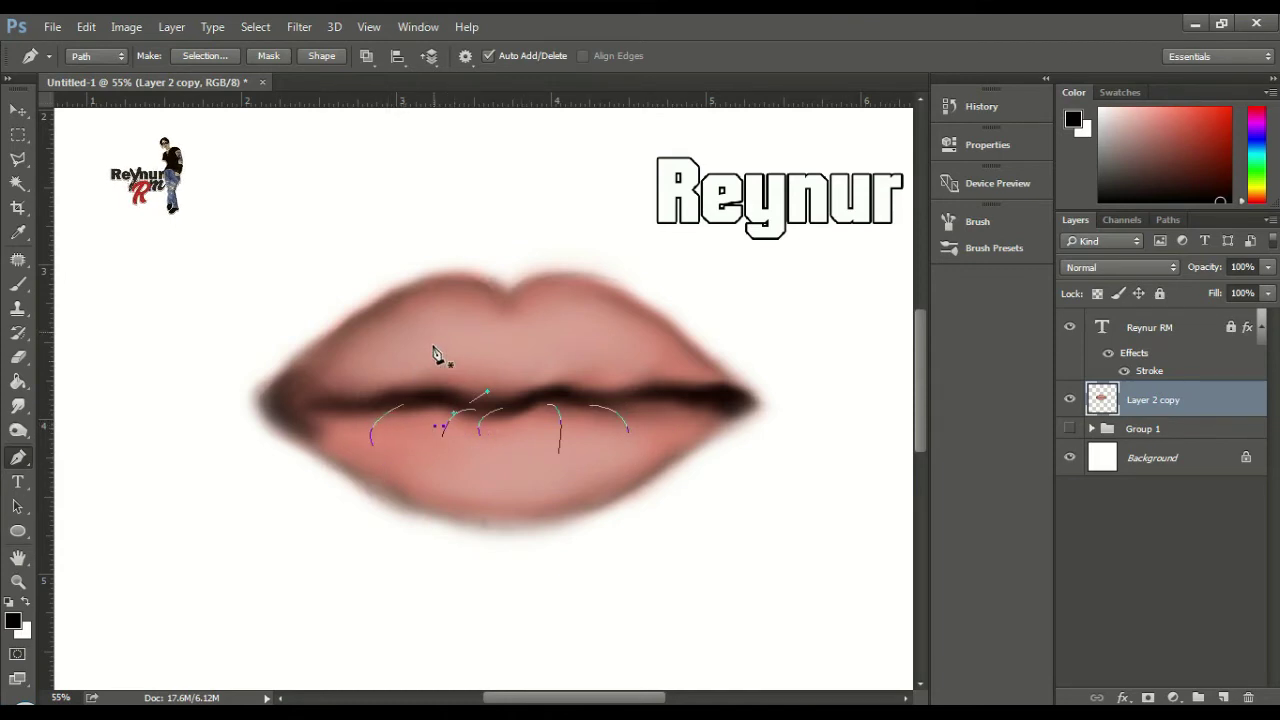
Draw three curved crease paths on the left half of the upper lip, running down to the mouth line
drag(399, 319, 400, 332)
ctrl+click(427, 391)
drag(429, 387, 459, 407)
drag(410, 328, 405, 300)
ctrl+click(435, 314)
click(441, 312)
mouse_move(462, 400)
mouse_down()
mouse_move(522, 419)
mouse_move(511, 430)
mouse_up()
ctrl+click(490, 332)
click(477, 320)
ctrl+click(522, 366)
Draw three curved crease paths on the right half of the upper lip, running down to the mouth line
click(560, 318)
ctrl+click(571, 350)
click(589, 319)
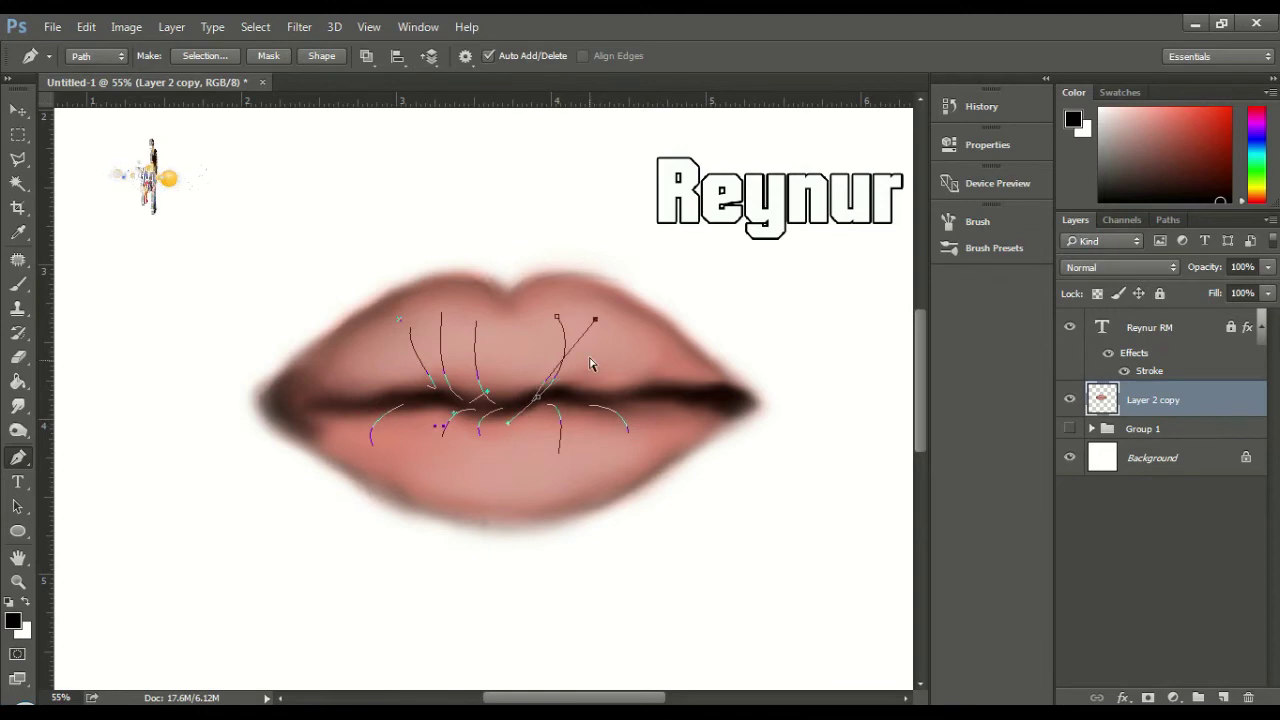
drag(578, 393, 548, 417)
ctrl+click(656, 367)
click(654, 352)
drag(642, 385, 622, 402)
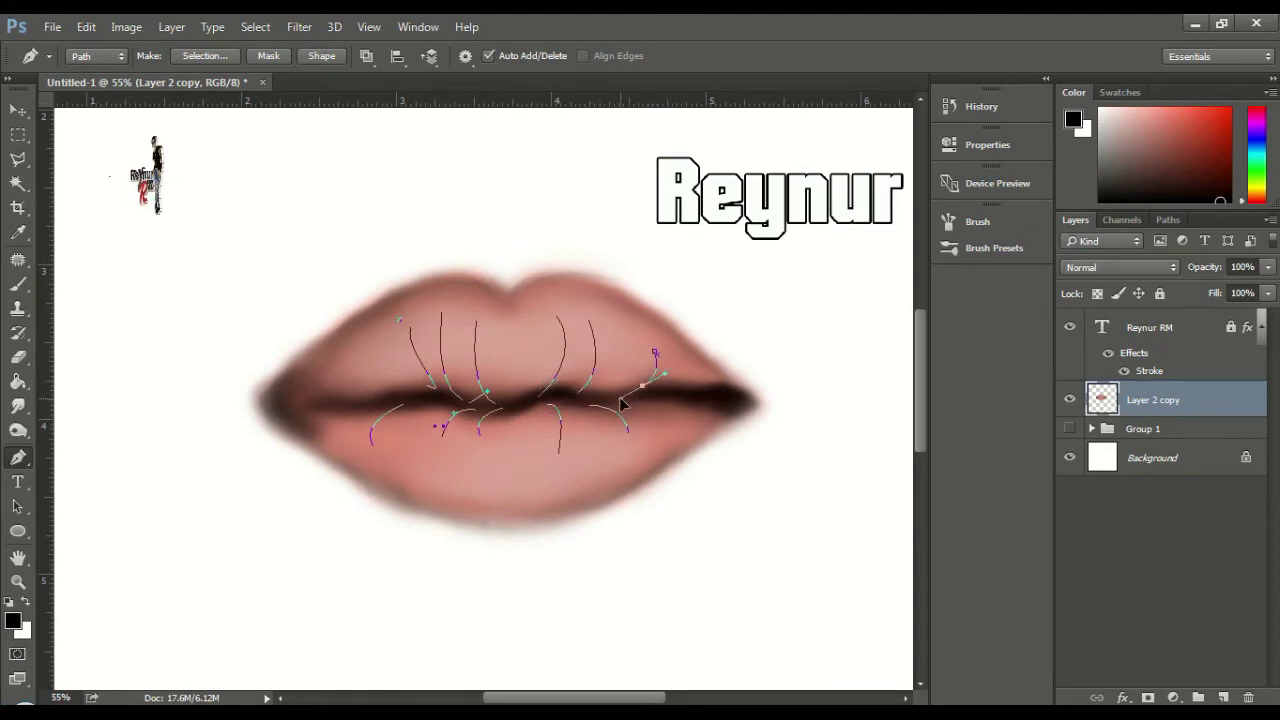
Stroke all the crease paths with the black brush and dismiss the paths
right_click(503, 374)
click(568, 368)
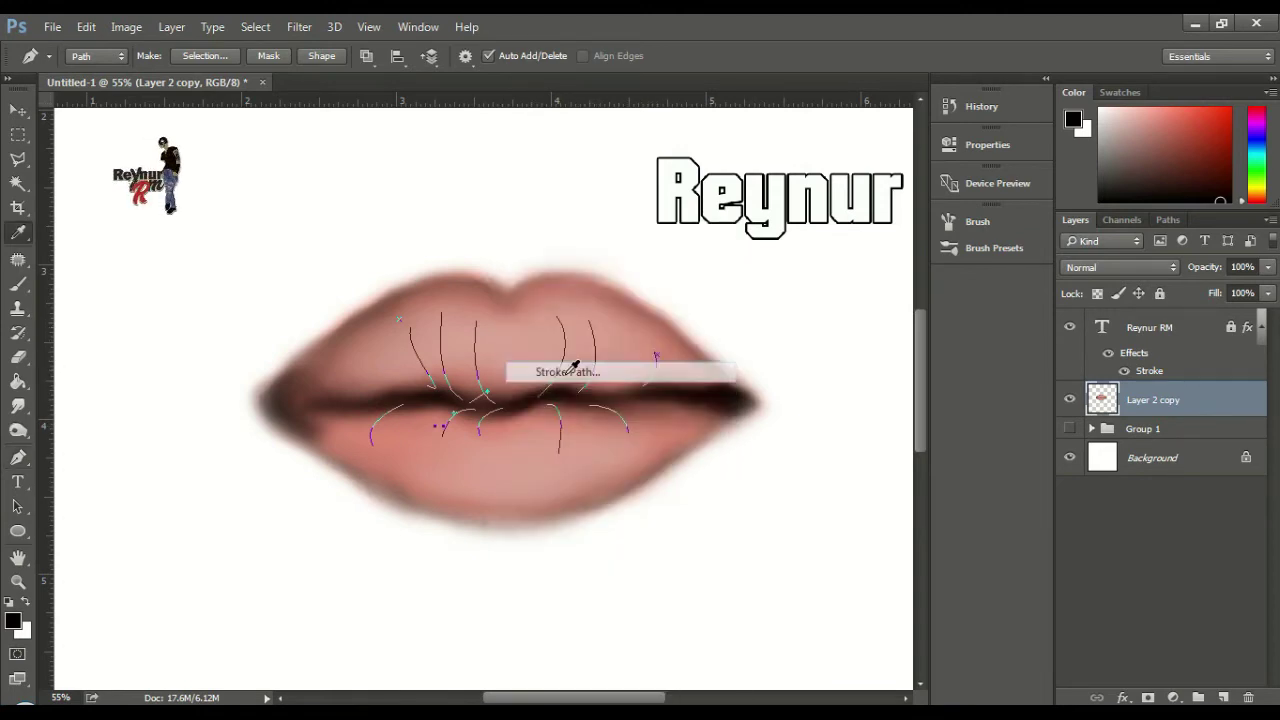
key(Return)
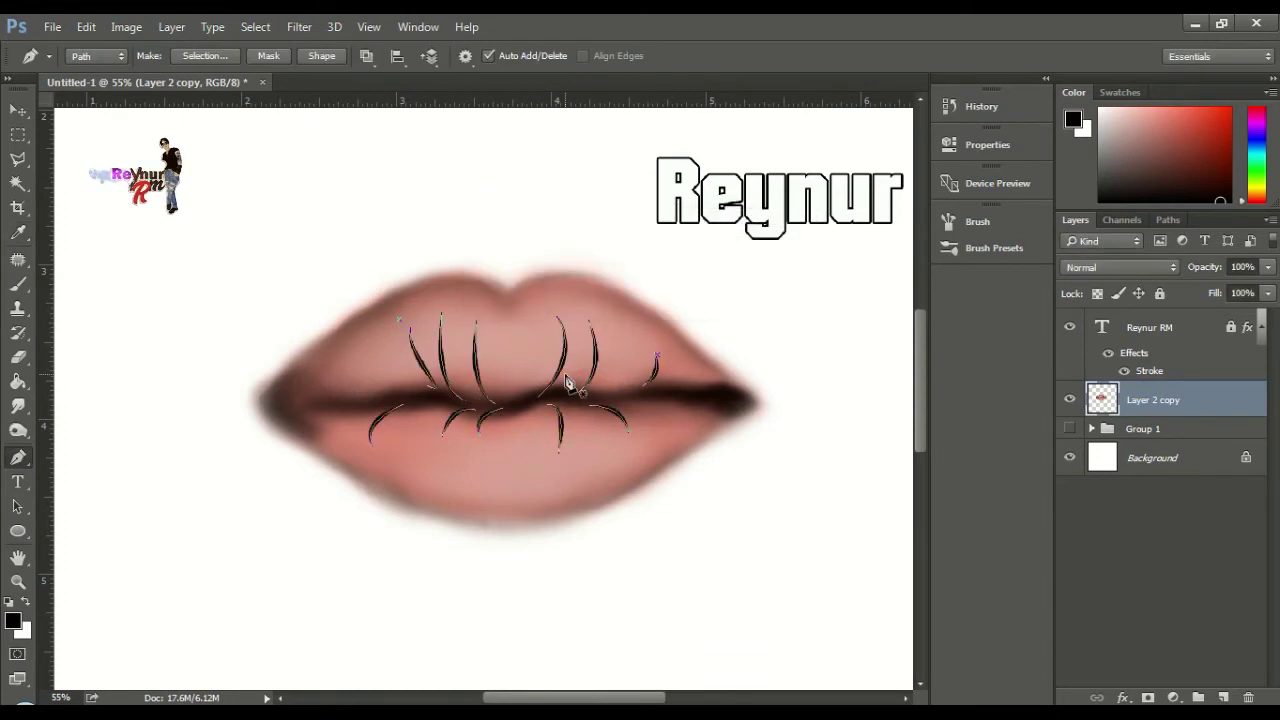
key(Return)
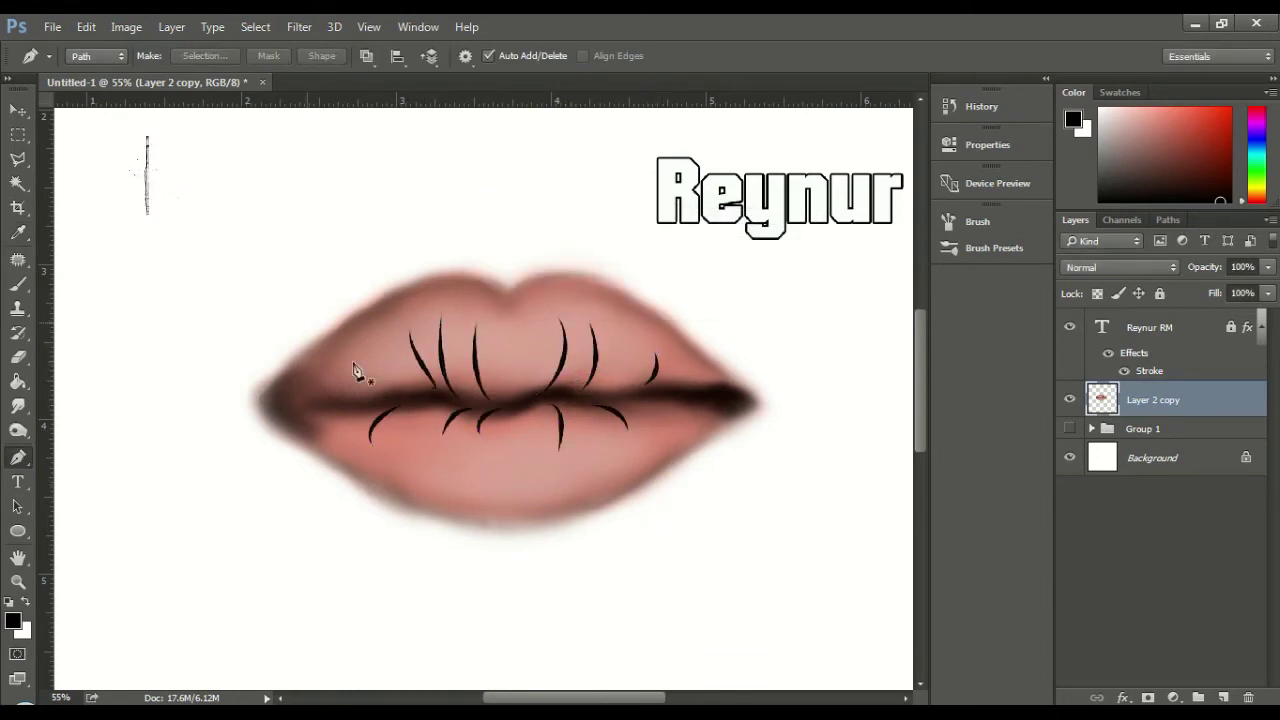
Blend the black creases into both lips with the Smudge tool at 17% strength and size 100
click(24, 430)
click(31, 405)
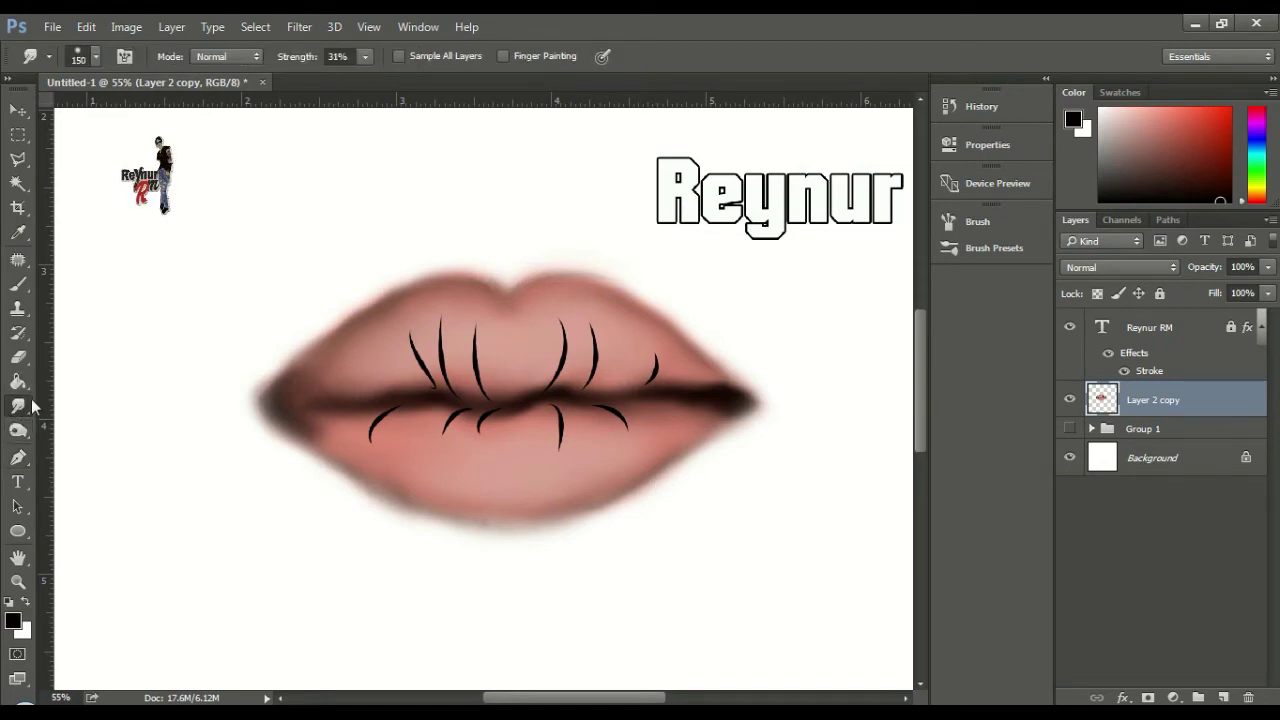
click(366, 57)
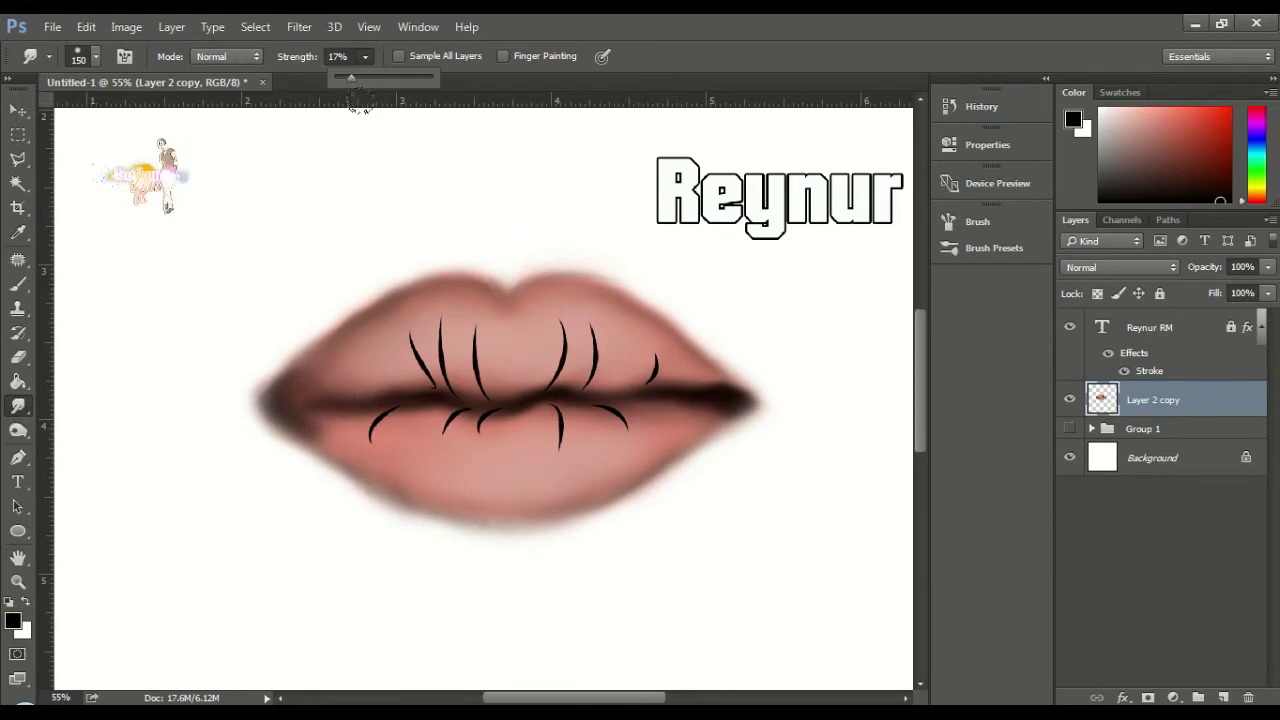
click(439, 305)
mouse_move(421, 334)
mouse_down()
mouse_move(492, 374)
mouse_move(470, 324)
mouse_move(550, 307)
mouse_move(585, 321)
mouse_move(586, 340)
mouse_move(636, 379)
mouse_move(614, 433)
mouse_move(534, 404)
mouse_move(537, 459)
mouse_move(446, 415)
mouse_move(371, 417)
mouse_up()
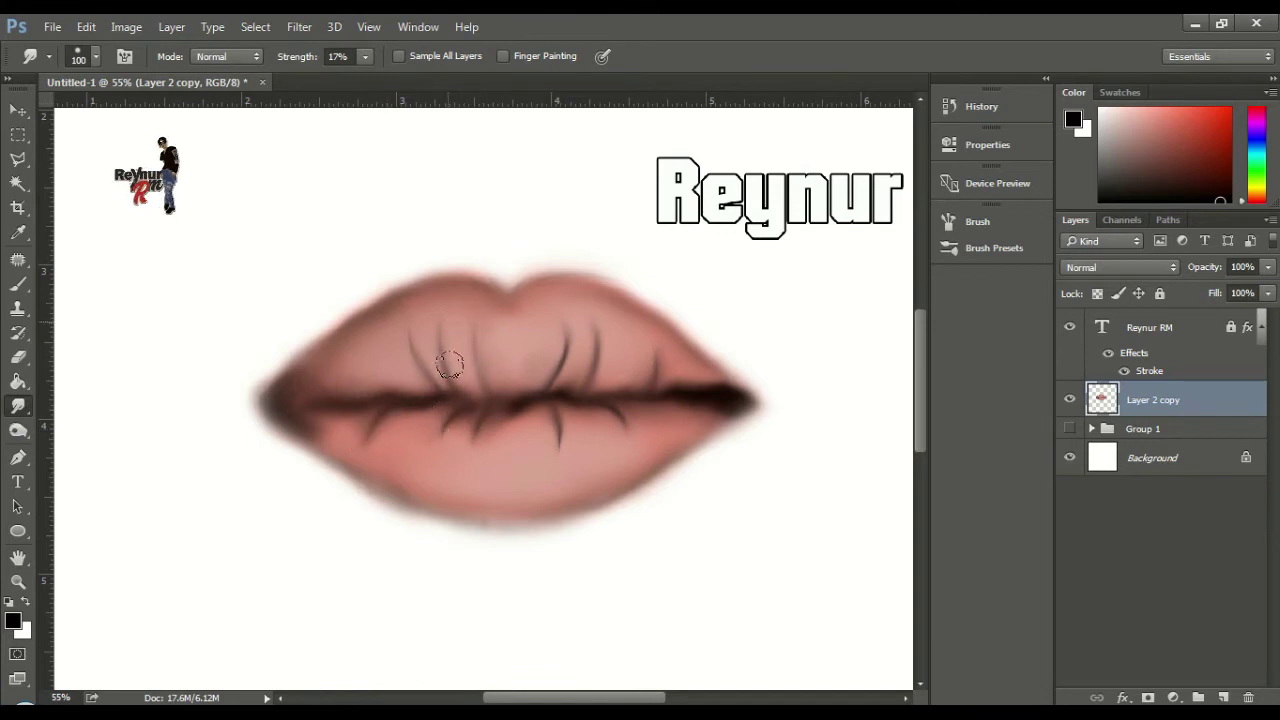
mouse_move(553, 348)
mouse_down()
mouse_move(592, 303)
mouse_move(572, 345)
mouse_move(591, 331)
mouse_move(649, 338)
mouse_move(638, 441)
mouse_move(462, 414)
mouse_move(425, 474)
mouse_move(373, 447)
mouse_up()
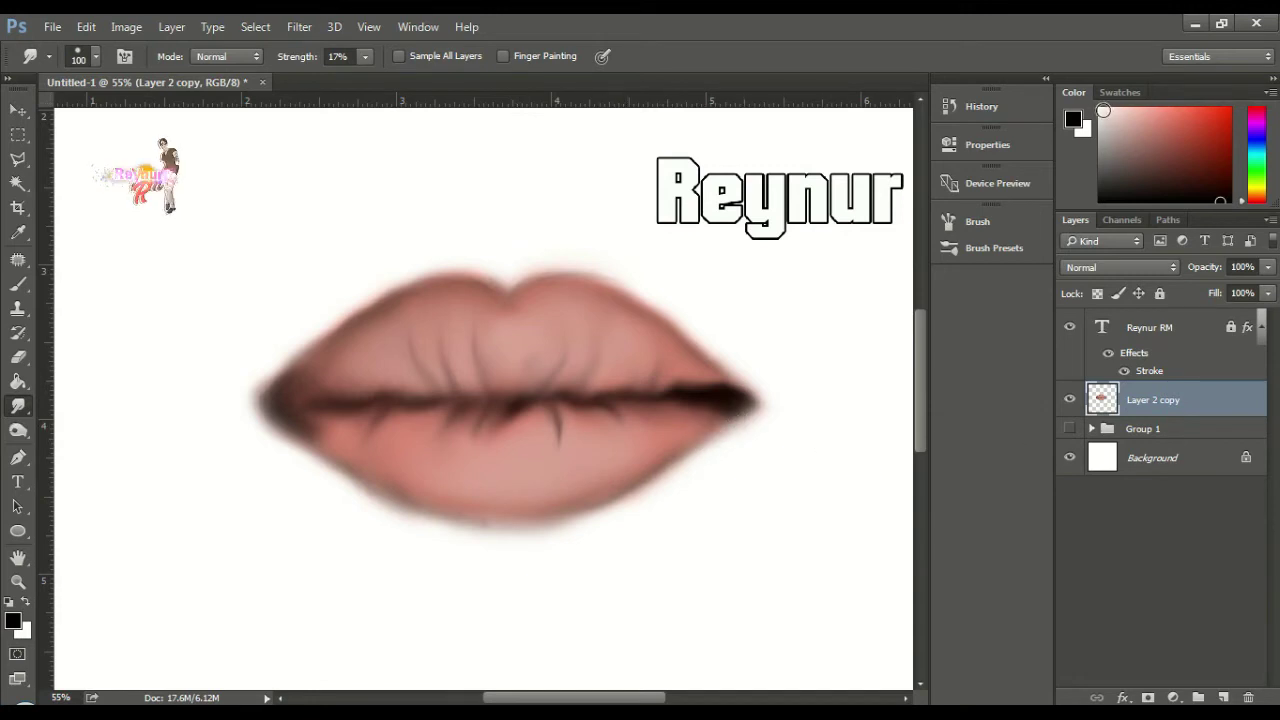
Paint thin near-white highlight strokes beside the creases on the right half of both lips with a size 10 brush
key(x)
key(b)
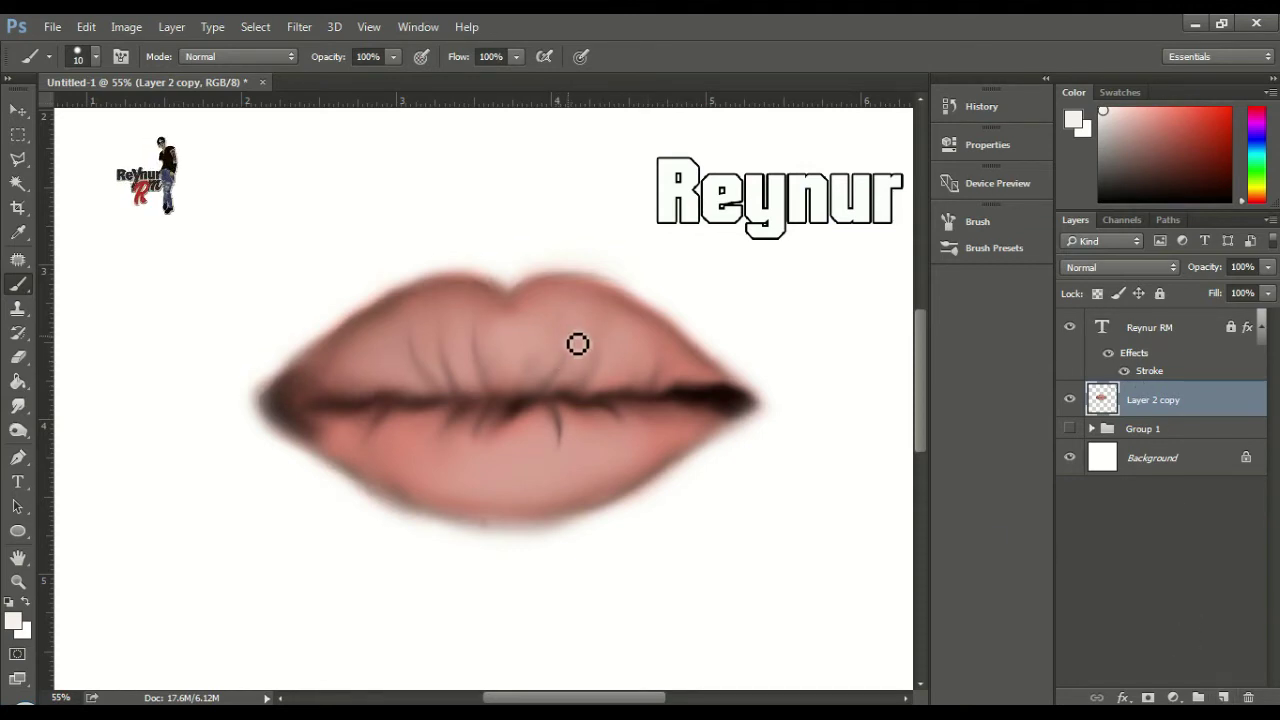
drag(562, 330, 545, 372)
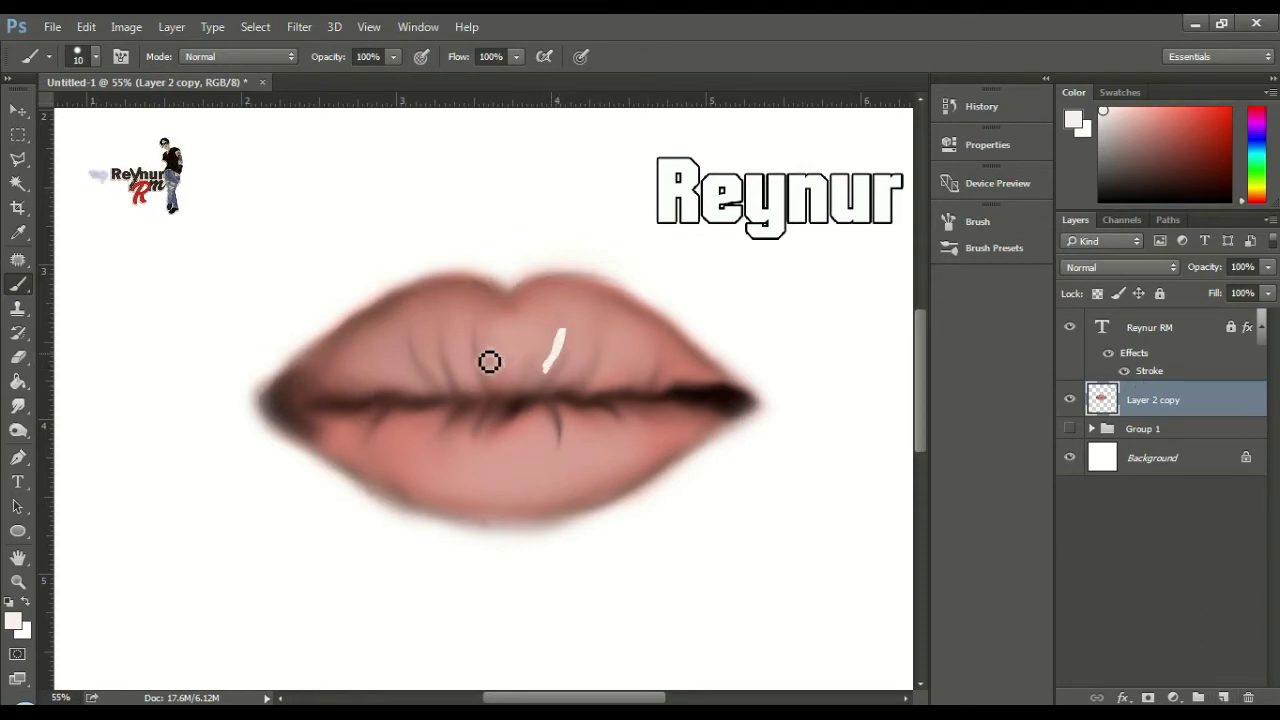
drag(589, 328, 567, 372)
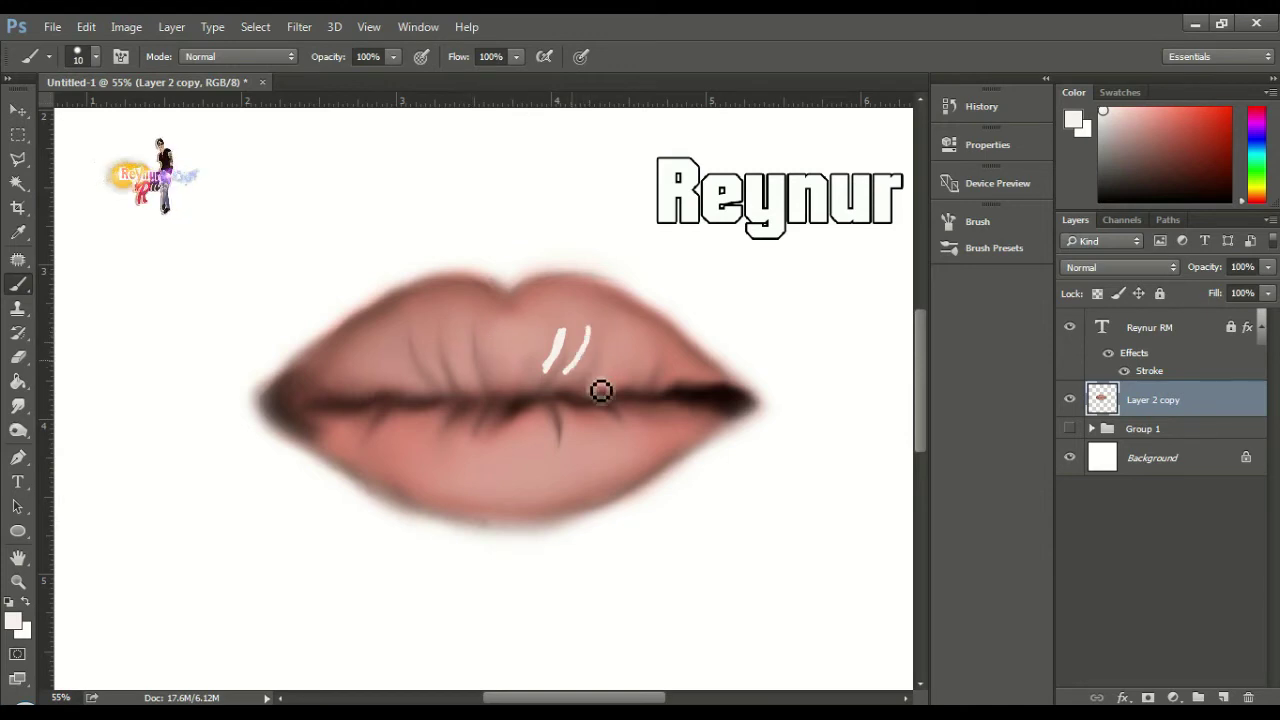
mouse_move(582, 432)
mouse_down()
mouse_move(590, 468)
mouse_move(643, 460)
mouse_up()
Smudge the near-white strokes on the right half of both lips into soft highlights at 17% strength
key(r)
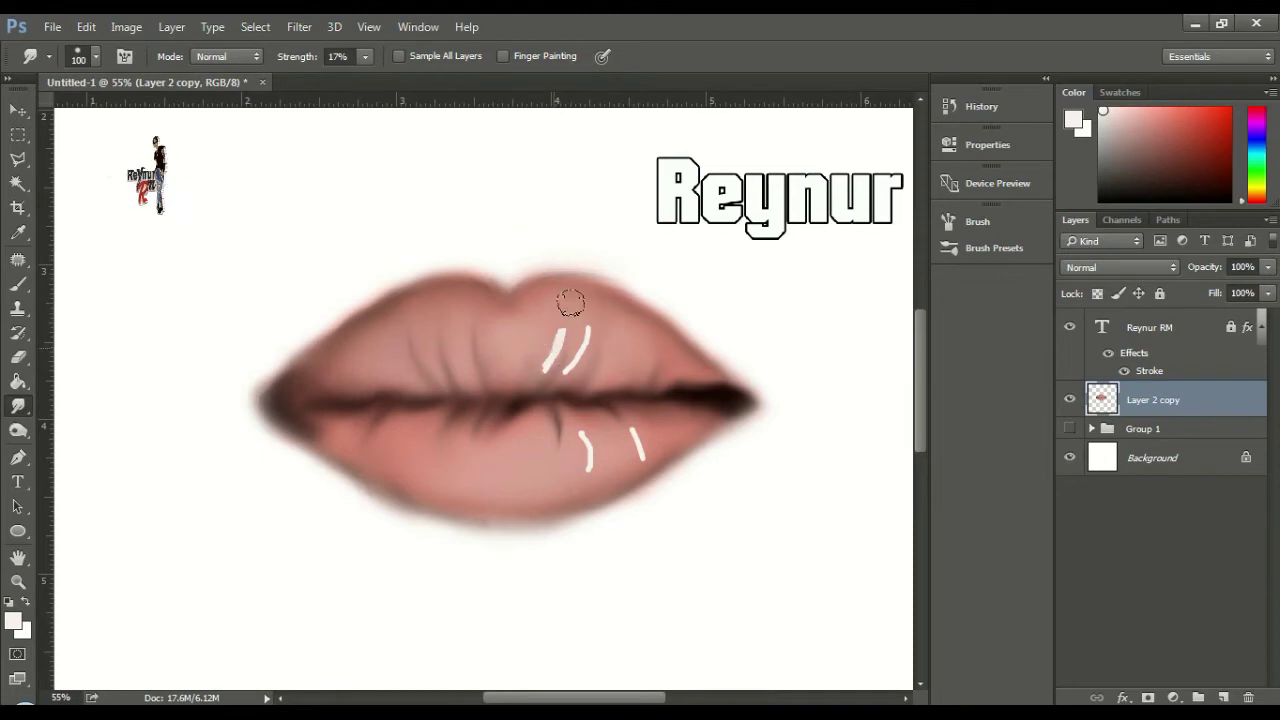
drag(526, 369, 537, 352)
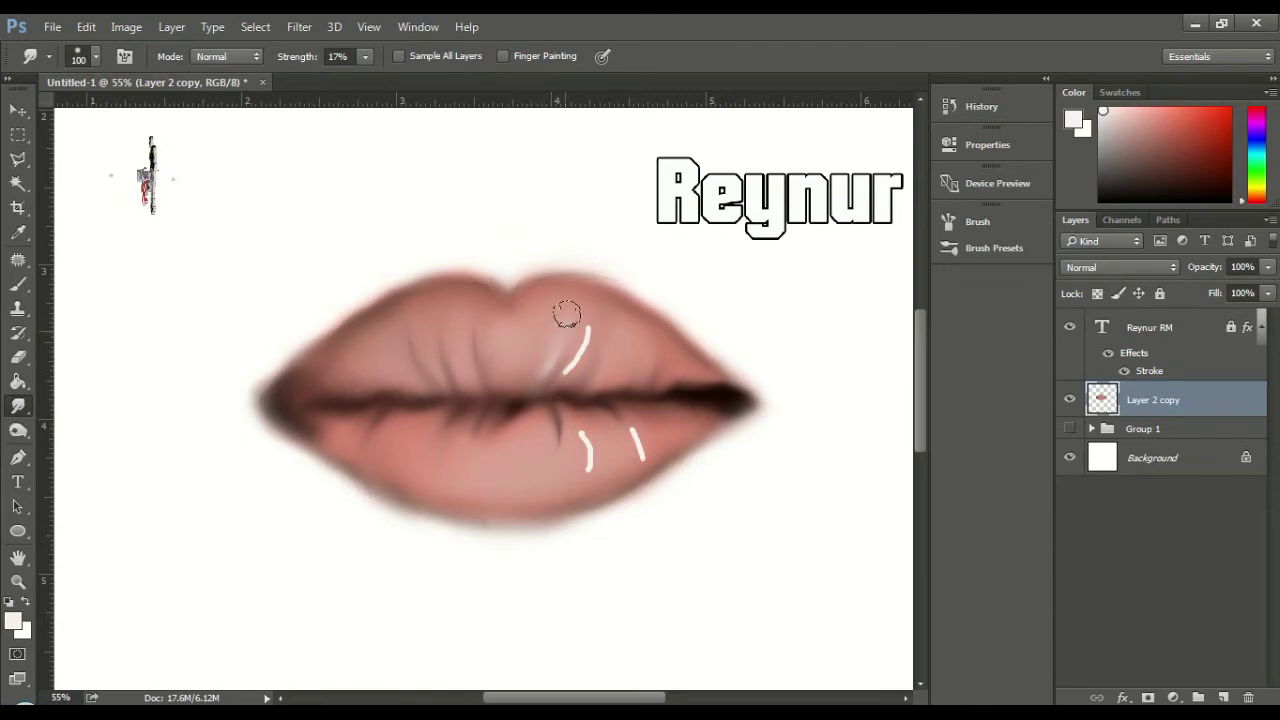
mouse_move(566, 314)
mouse_down()
mouse_move(587, 351)
mouse_move(580, 324)
mouse_move(581, 348)
mouse_move(575, 325)
mouse_move(558, 328)
mouse_move(568, 319)
mouse_move(574, 375)
mouse_move(586, 361)
mouse_move(566, 310)
mouse_move(566, 362)
mouse_move(587, 339)
mouse_move(556, 349)
mouse_move(549, 326)
mouse_move(590, 334)
mouse_move(576, 305)
mouse_move(597, 326)
mouse_move(576, 366)
mouse_move(592, 371)
mouse_move(566, 339)
mouse_move(552, 380)
mouse_up()
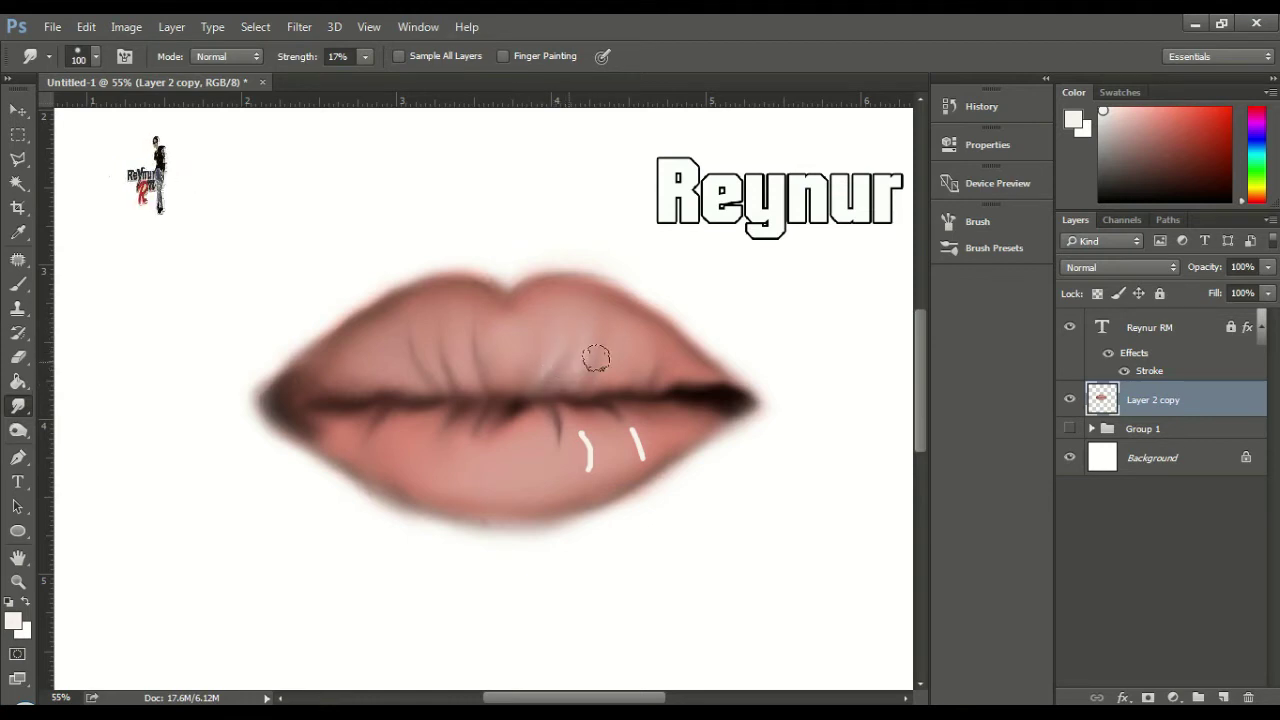
drag(580, 435, 571, 423)
mouse_move(586, 483)
mouse_down()
mouse_move(569, 422)
mouse_move(573, 477)
mouse_move(579, 422)
mouse_move(574, 462)
mouse_move(583, 431)
mouse_move(572, 452)
mouse_move(595, 434)
mouse_move(575, 467)
mouse_move(639, 450)
mouse_move(615, 432)
mouse_move(638, 446)
mouse_move(639, 433)
mouse_move(620, 443)
mouse_move(636, 445)
mouse_move(629, 419)
mouse_move(613, 456)
mouse_move(636, 436)
mouse_move(601, 465)
mouse_move(641, 443)
mouse_move(545, 486)
mouse_move(603, 447)
mouse_move(556, 479)
mouse_move(577, 446)
mouse_move(537, 475)
mouse_move(410, 455)
mouse_up()
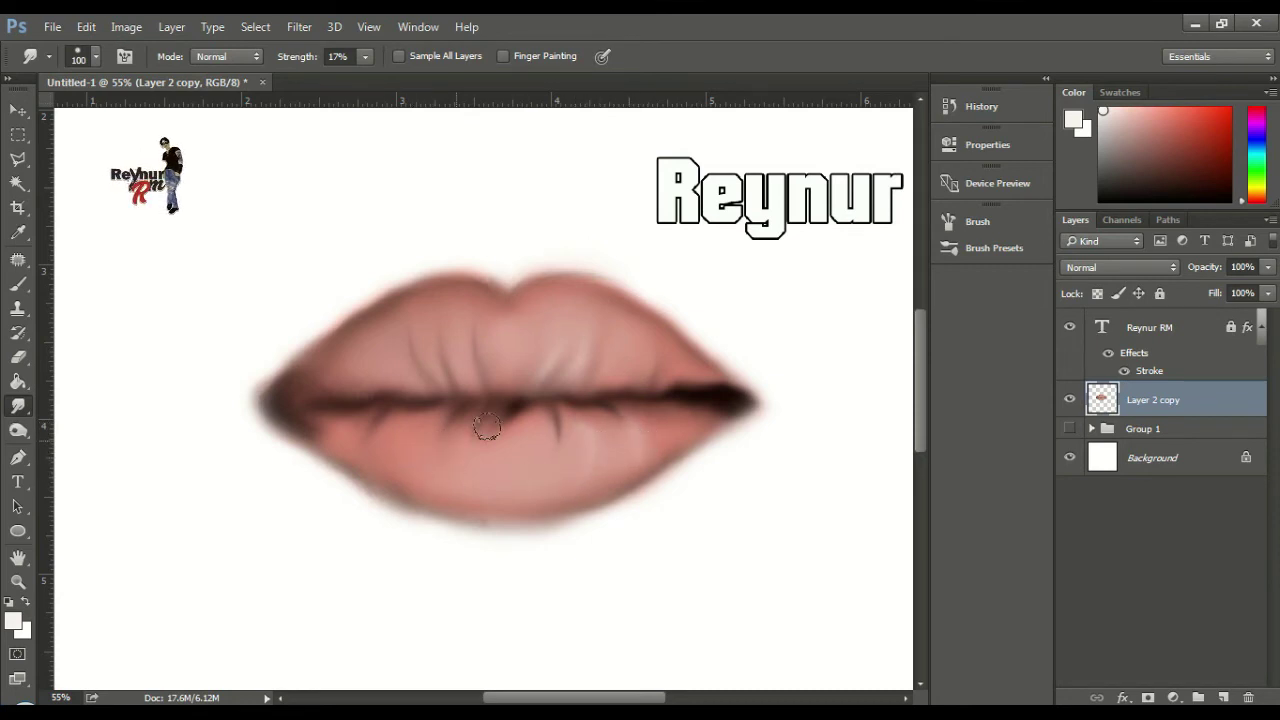
Paint three near-white strokes on the upper lip's left half and one on the lower lip's left half with the size 10 brush
key(b)
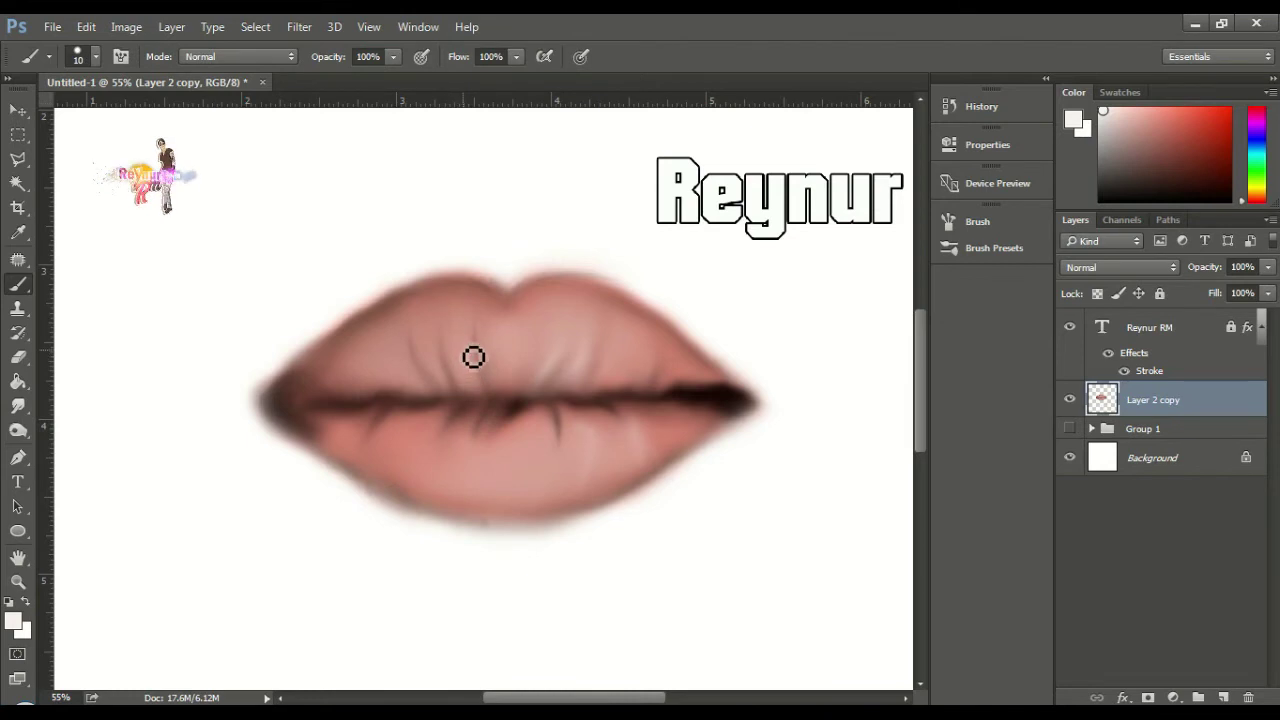
drag(466, 348, 489, 395)
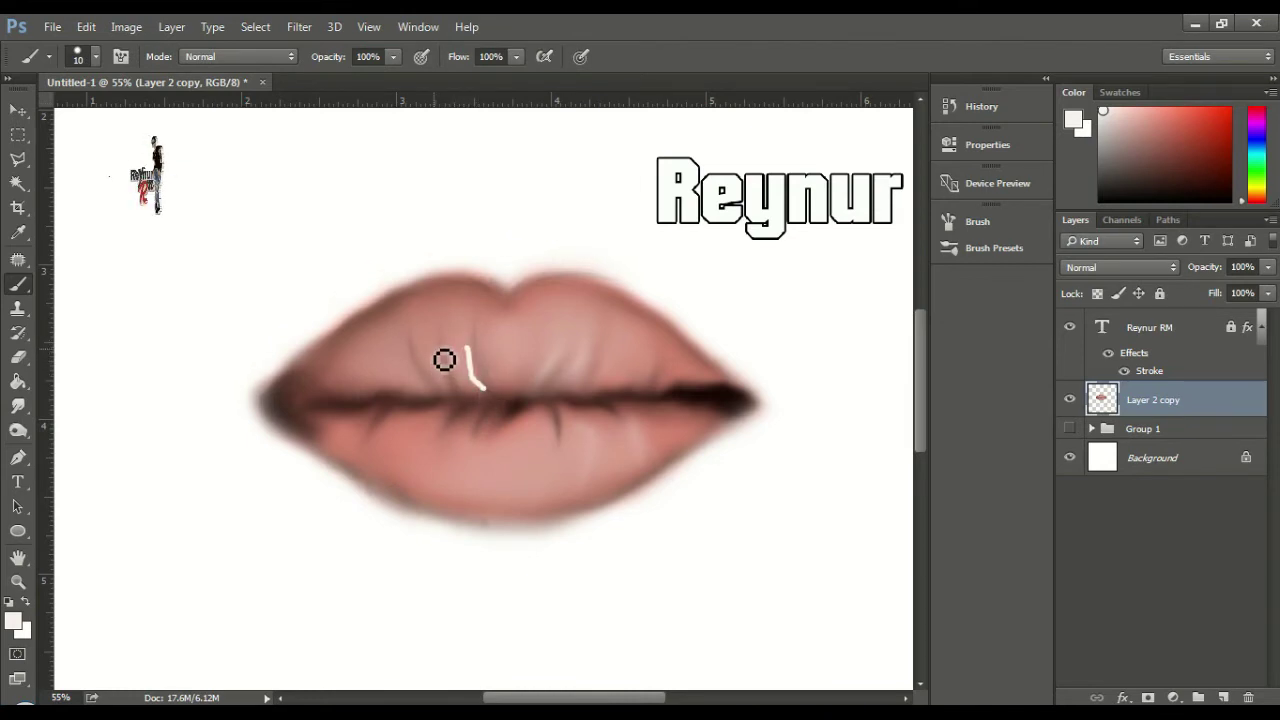
mouse_move(435, 349)
mouse_down()
mouse_move(446, 386)
mouse_move(418, 384)
mouse_move(381, 438)
mouse_up()
Smudge the near-white strokes on the left half of both lips into soft highlights at 17% strength
key(r)
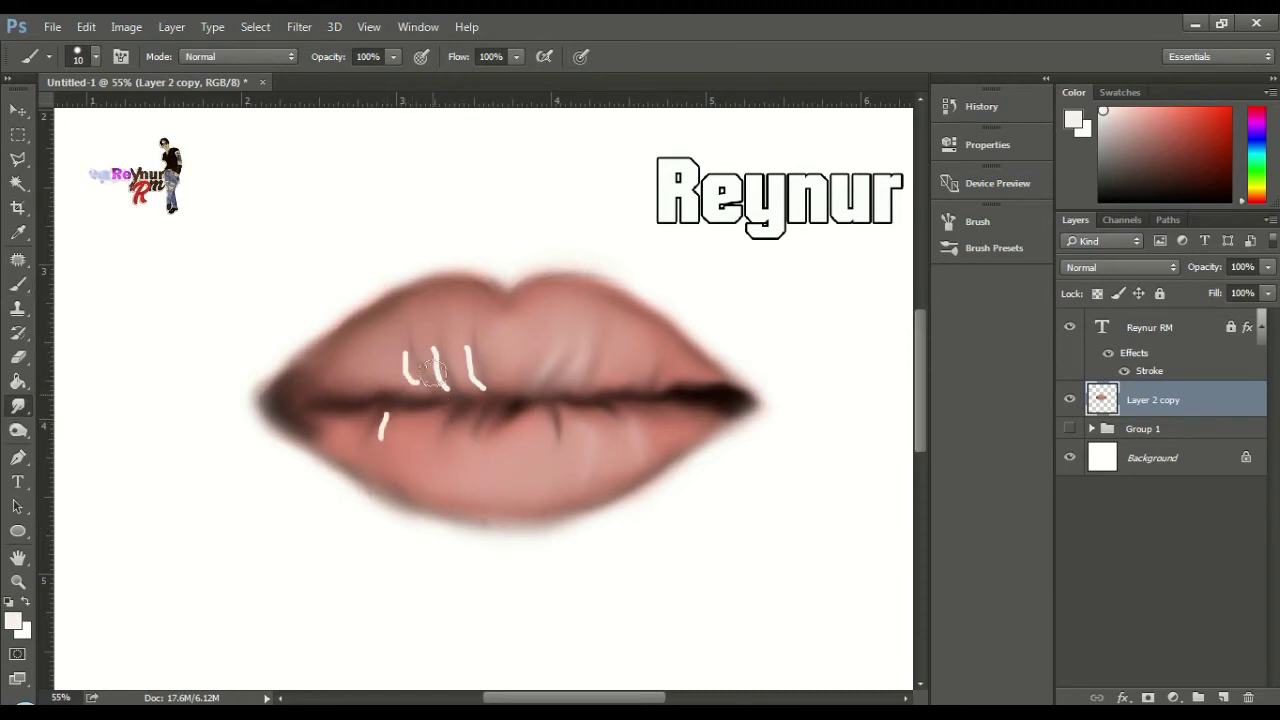
mouse_move(391, 348)
mouse_down()
mouse_move(410, 373)
mouse_move(393, 335)
mouse_move(410, 377)
mouse_move(427, 368)
mouse_move(408, 333)
mouse_move(406, 372)
mouse_move(405, 321)
mouse_move(398, 360)
mouse_move(405, 347)
mouse_move(424, 381)
mouse_move(433, 318)
mouse_move(441, 387)
mouse_move(422, 337)
mouse_move(433, 370)
mouse_up()
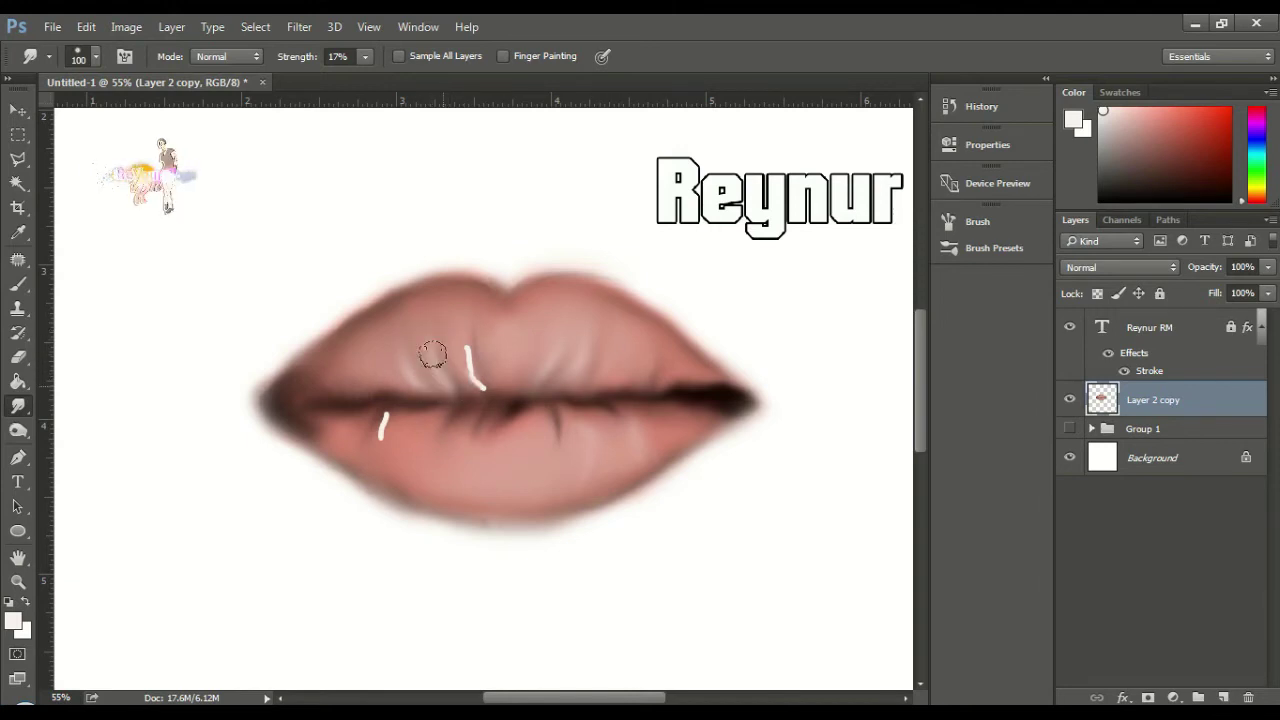
mouse_move(465, 367)
mouse_down()
mouse_move(460, 325)
mouse_move(472, 382)
mouse_move(492, 389)
mouse_move(461, 334)
mouse_move(461, 362)
mouse_move(462, 319)
mouse_move(509, 381)
mouse_up()
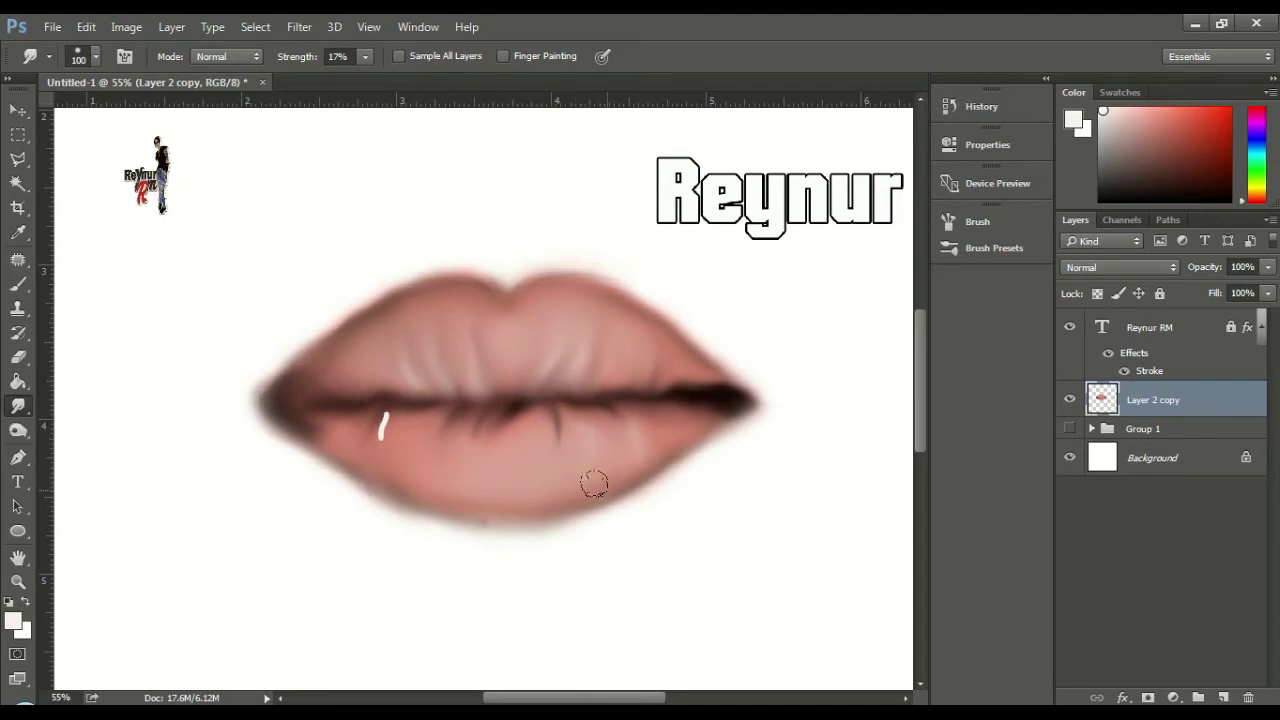
mouse_move(393, 418)
mouse_down()
mouse_move(372, 425)
mouse_move(376, 440)
mouse_move(392, 424)
mouse_move(366, 456)
mouse_move(373, 442)
mouse_up()
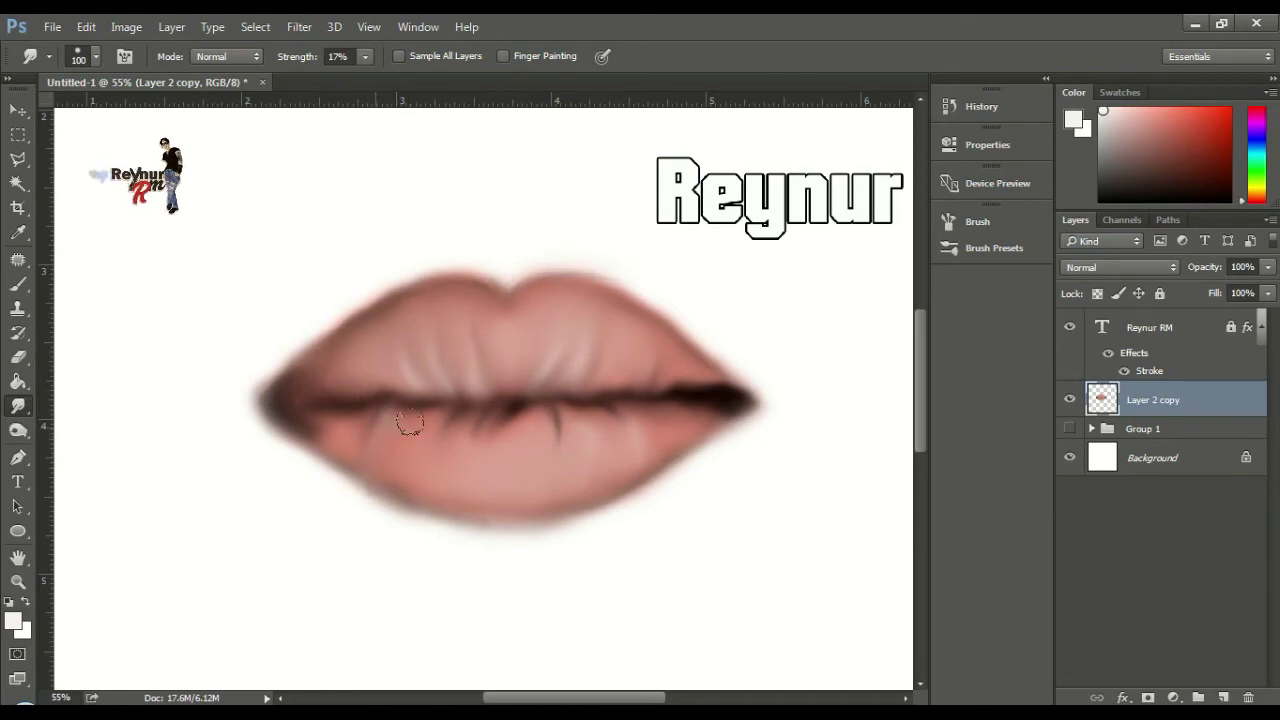
Soften the dark crease in the middle of the lower lip and touch up the upper lip's creases with the Smudge tool
mouse_move(554, 428)
mouse_down()
mouse_move(565, 469)
mouse_move(550, 418)
mouse_move(539, 455)
mouse_move(542, 413)
mouse_move(558, 442)
mouse_move(539, 410)
mouse_move(557, 453)
mouse_move(559, 439)
mouse_move(523, 462)
mouse_move(534, 433)
mouse_move(535, 456)
mouse_move(522, 452)
mouse_move(542, 456)
mouse_move(523, 438)
mouse_move(524, 405)
mouse_move(511, 435)
mouse_up()
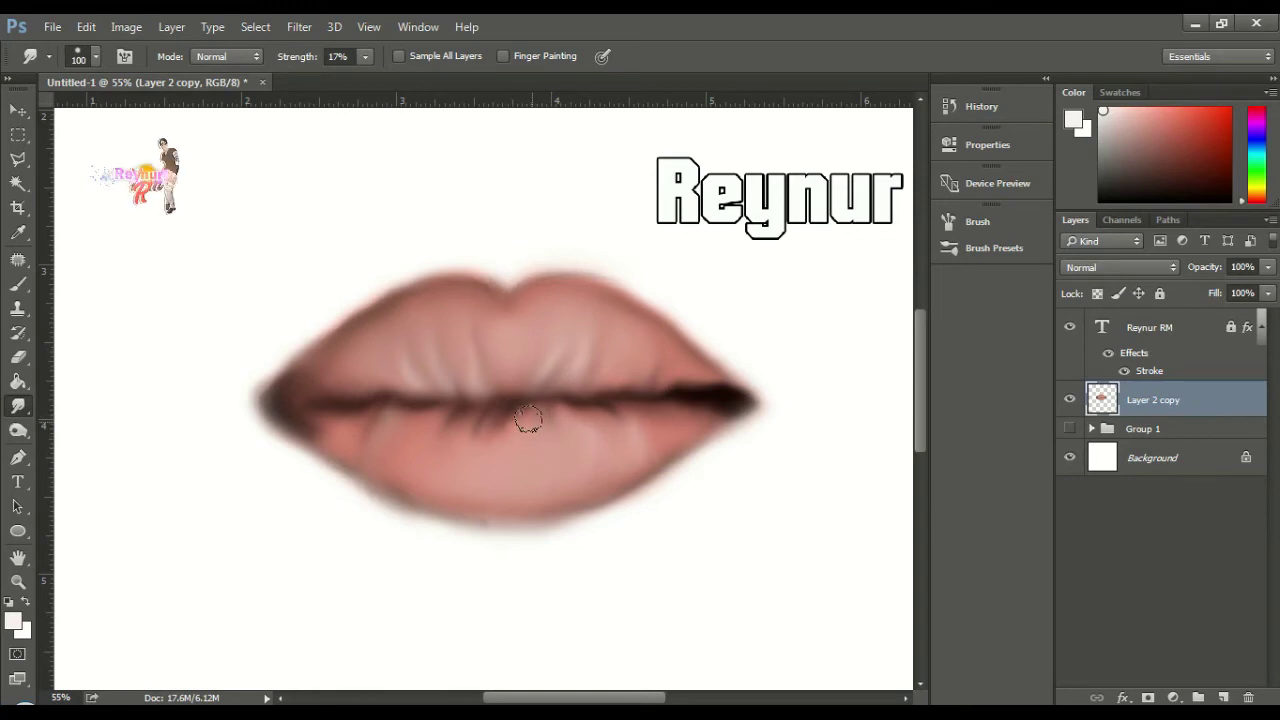
drag(555, 312, 548, 330)
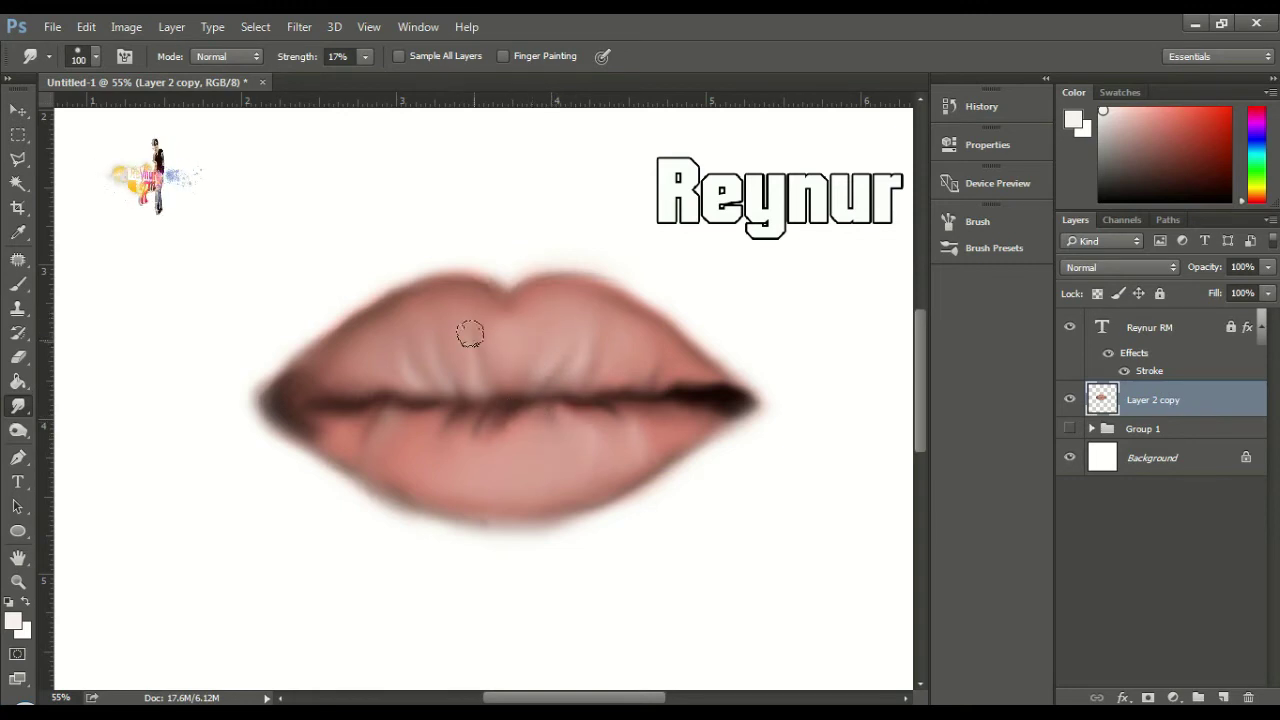
mouse_move(470, 333)
mouse_down()
mouse_move(471, 368)
mouse_move(459, 322)
mouse_move(450, 349)
mouse_move(435, 322)
mouse_move(440, 363)
mouse_up()
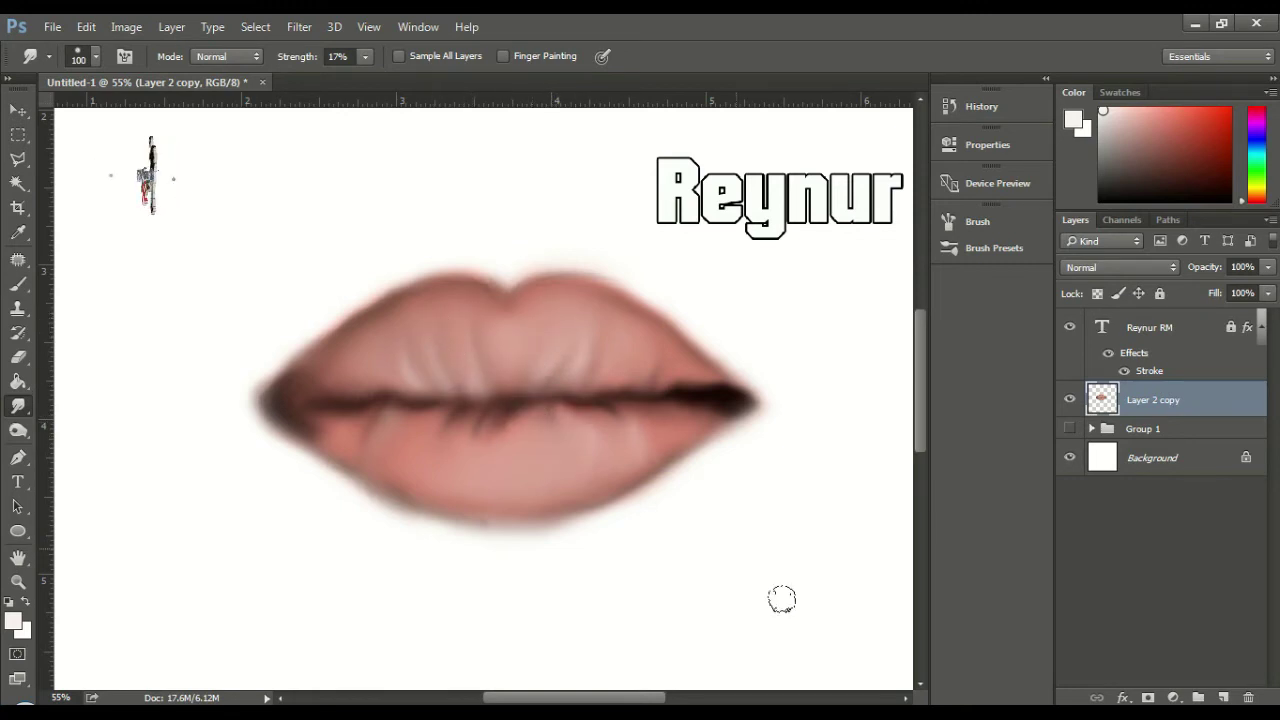
Add a new layer directly above Group 1 and choose a light peach skin tone as the foreground color
click(1160, 429)
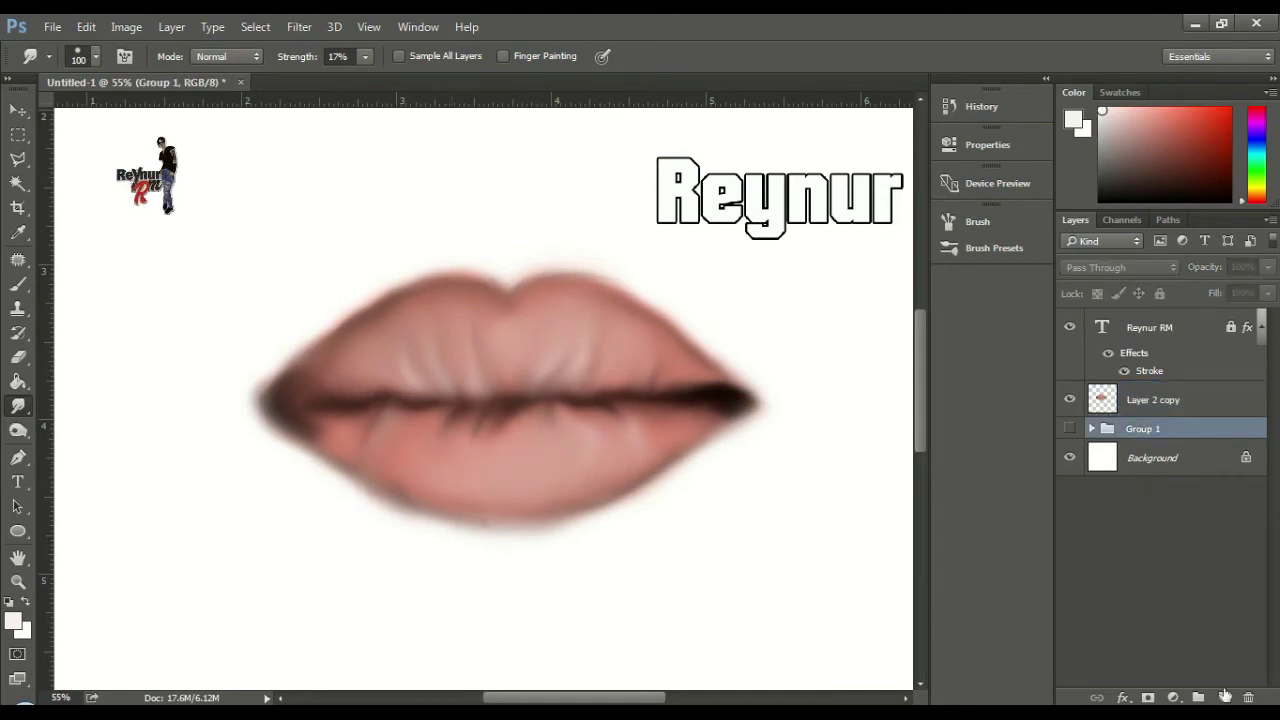
click(1225, 697)
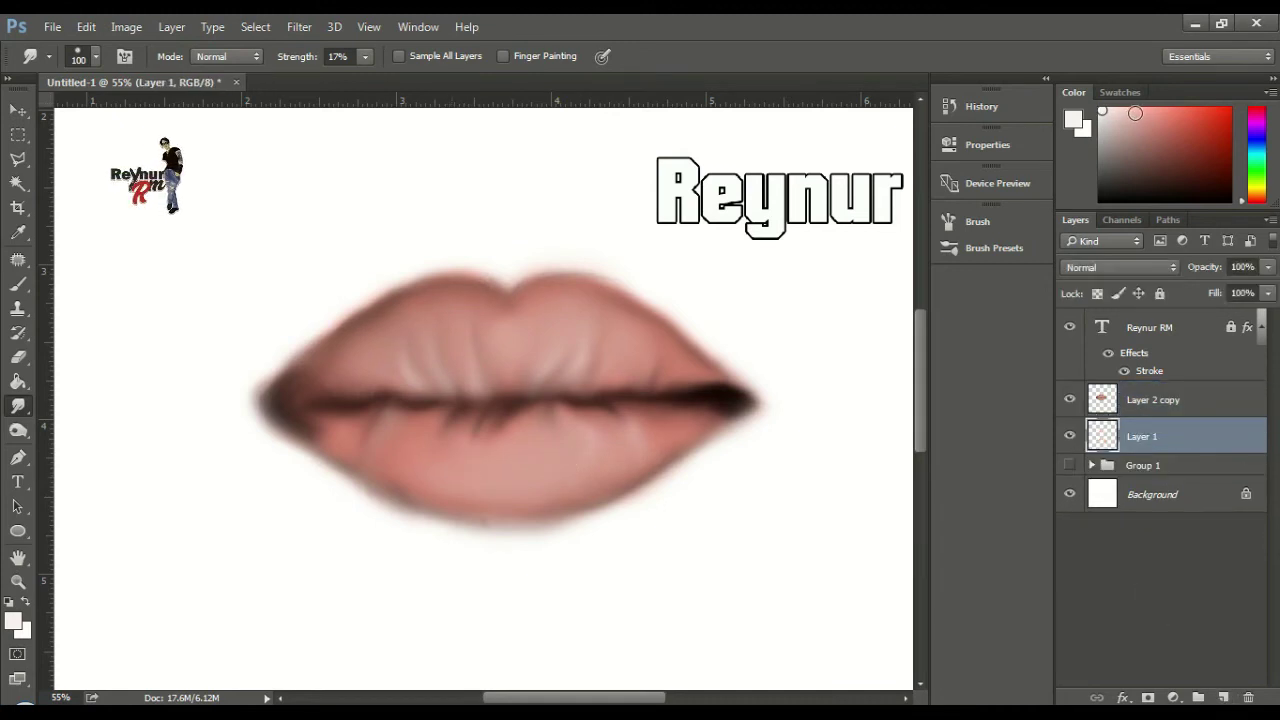
click(1131, 113)
drag(1260, 199, 1259, 197)
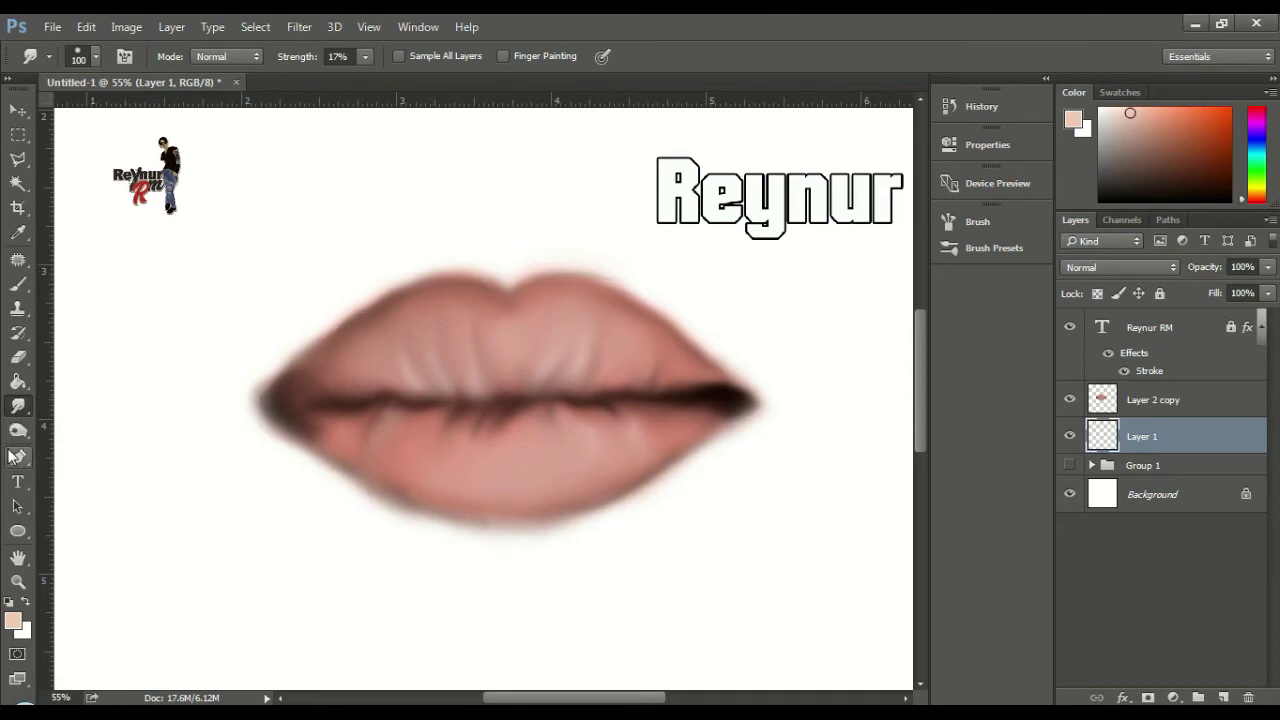
Paint a peach skin area behind and all around the lips with the Brush tool at size 200
click(17, 284)
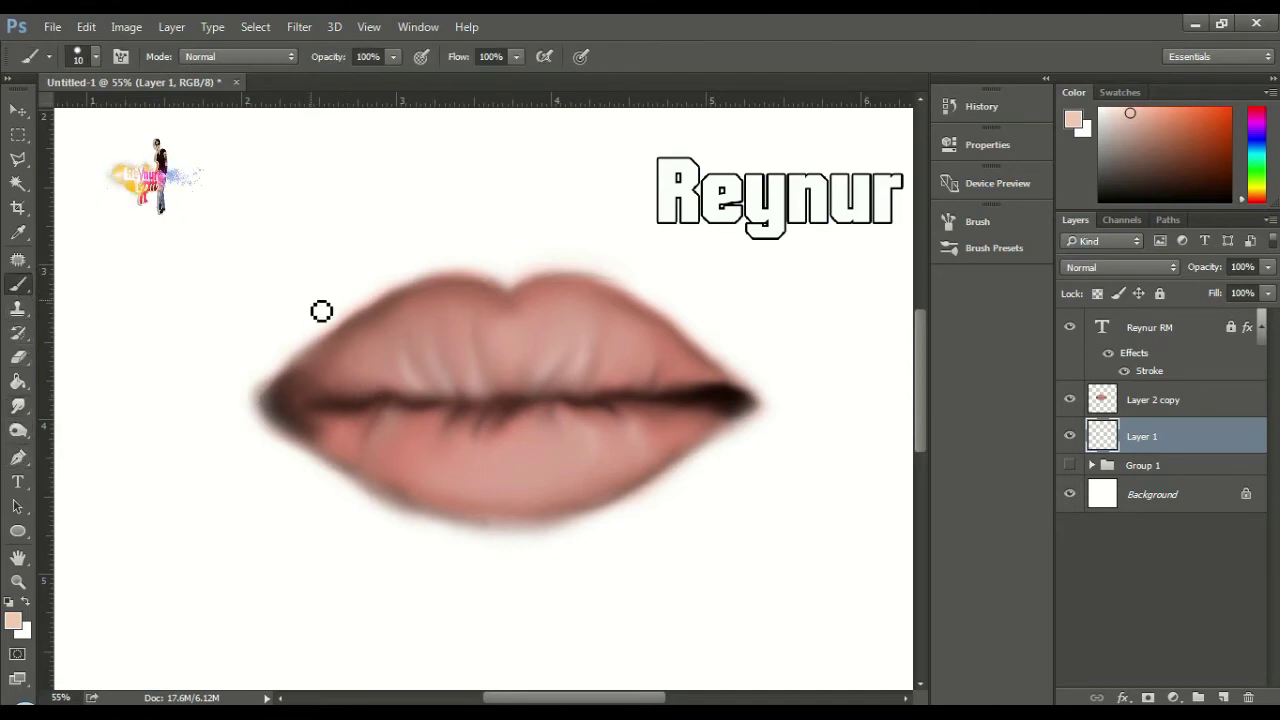
key(bracketright)
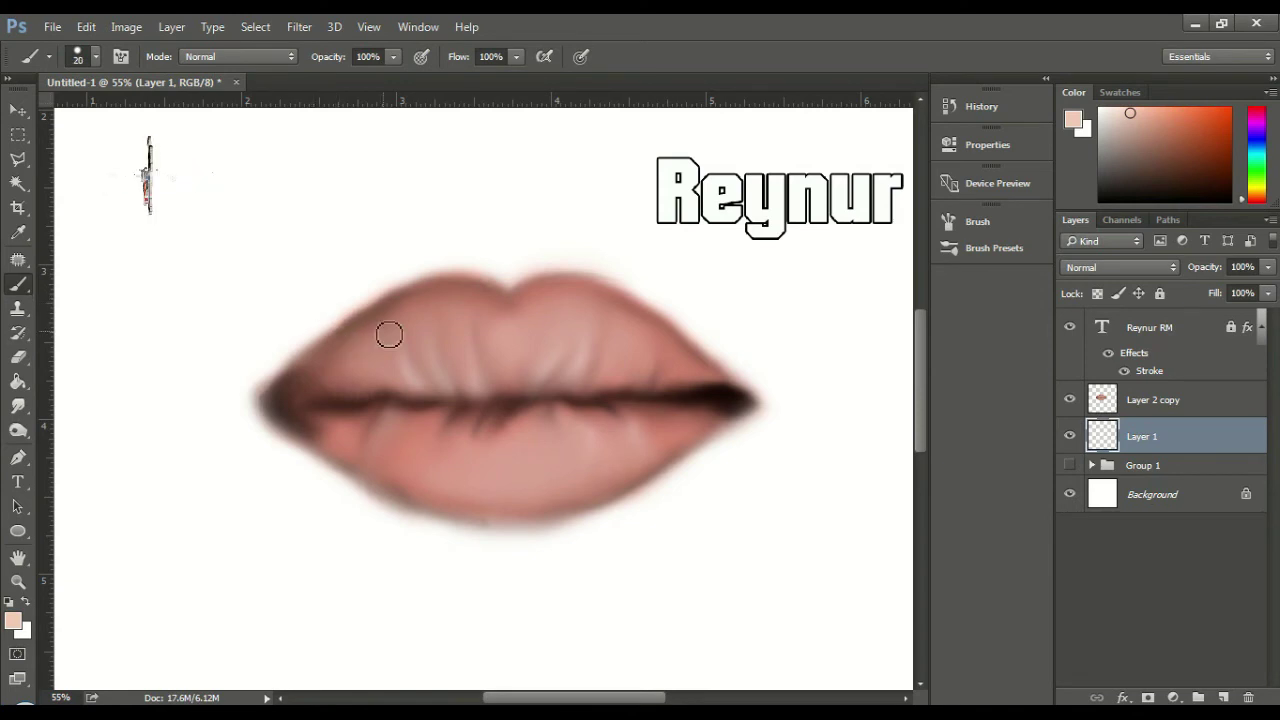
key(bracketright)
key(bracketright)
key(bracketright)
key(bracketright)
key(bracketright)
key(bracketright)
key(bracketright)
mouse_move(406, 271)
mouse_down()
mouse_move(220, 300)
mouse_move(322, 234)
mouse_move(560, 235)
mouse_move(660, 270)
mouse_move(770, 285)
mouse_move(677, 375)
mouse_move(770, 480)
mouse_move(650, 545)
mouse_move(220, 449)
mouse_move(127, 334)
mouse_move(271, 251)
mouse_move(457, 186)
mouse_move(726, 263)
mouse_move(767, 455)
mouse_move(490, 600)
mouse_move(389, 539)
mouse_move(608, 498)
mouse_up()
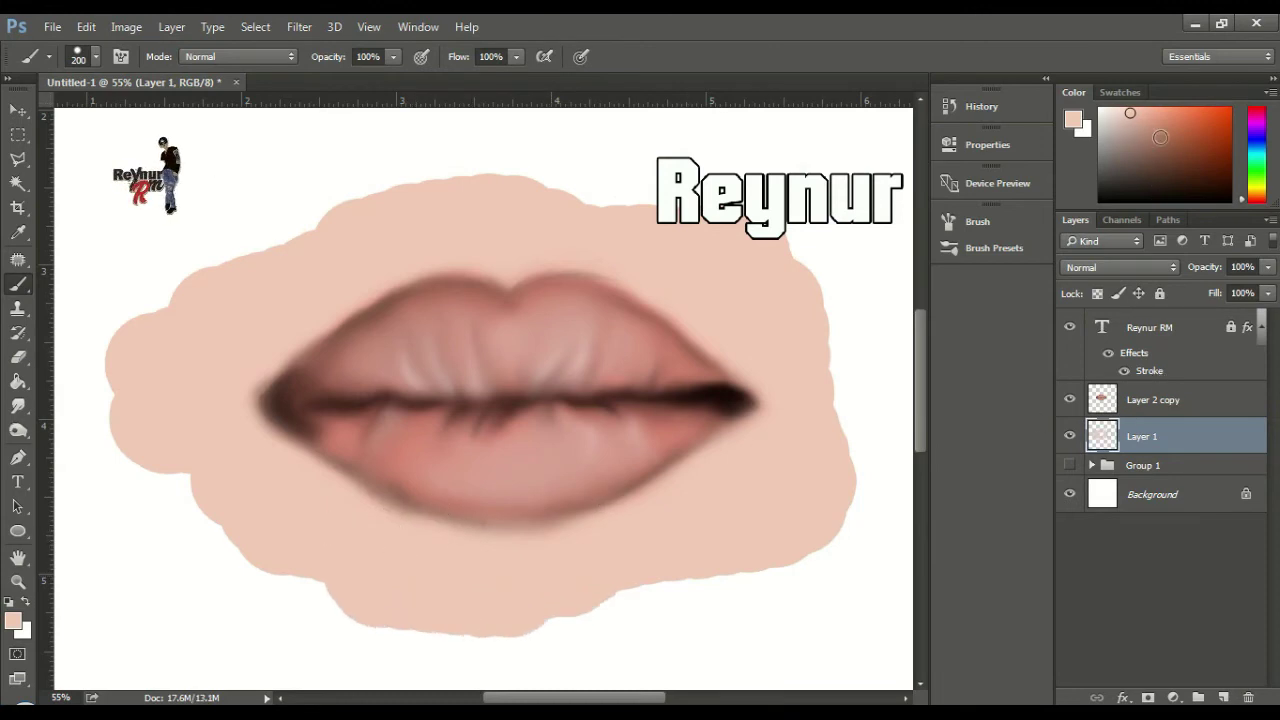
Choose a near-black brown and paint a soft shadow under the lower lip and around both lip corners with the Mixer Brush at size 90
click(1154, 158)
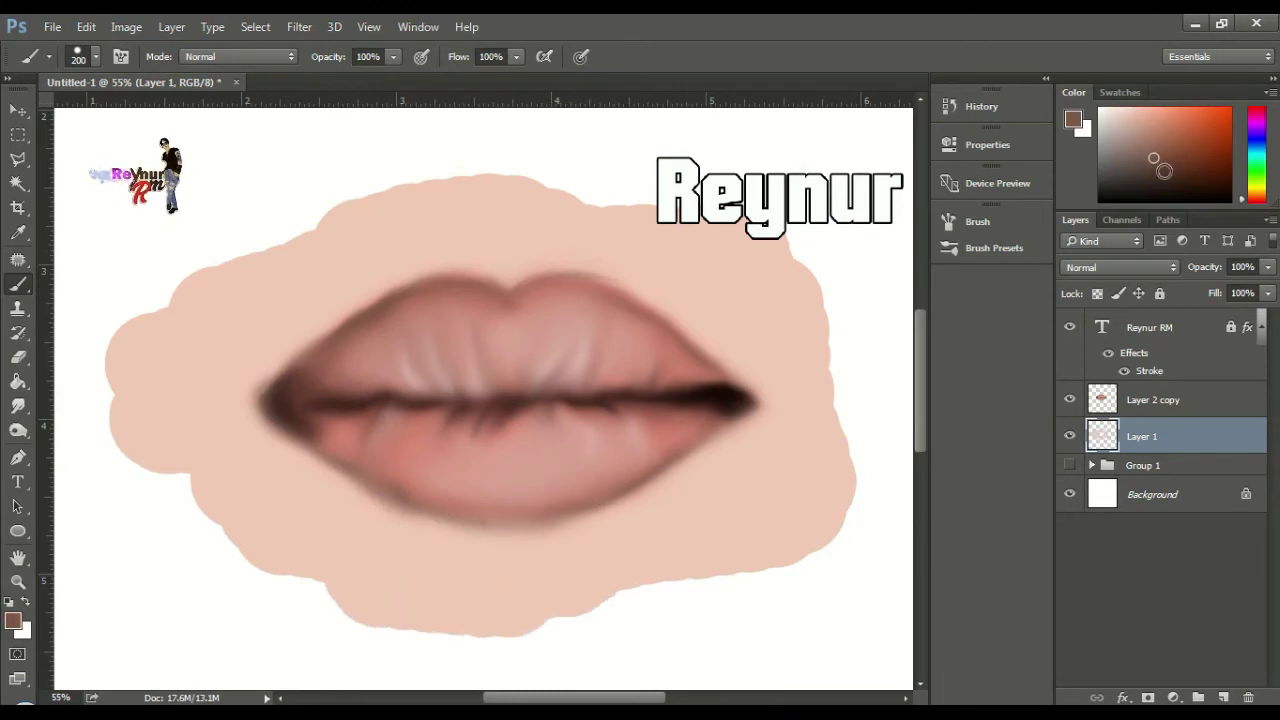
click(1164, 171)
click(1185, 195)
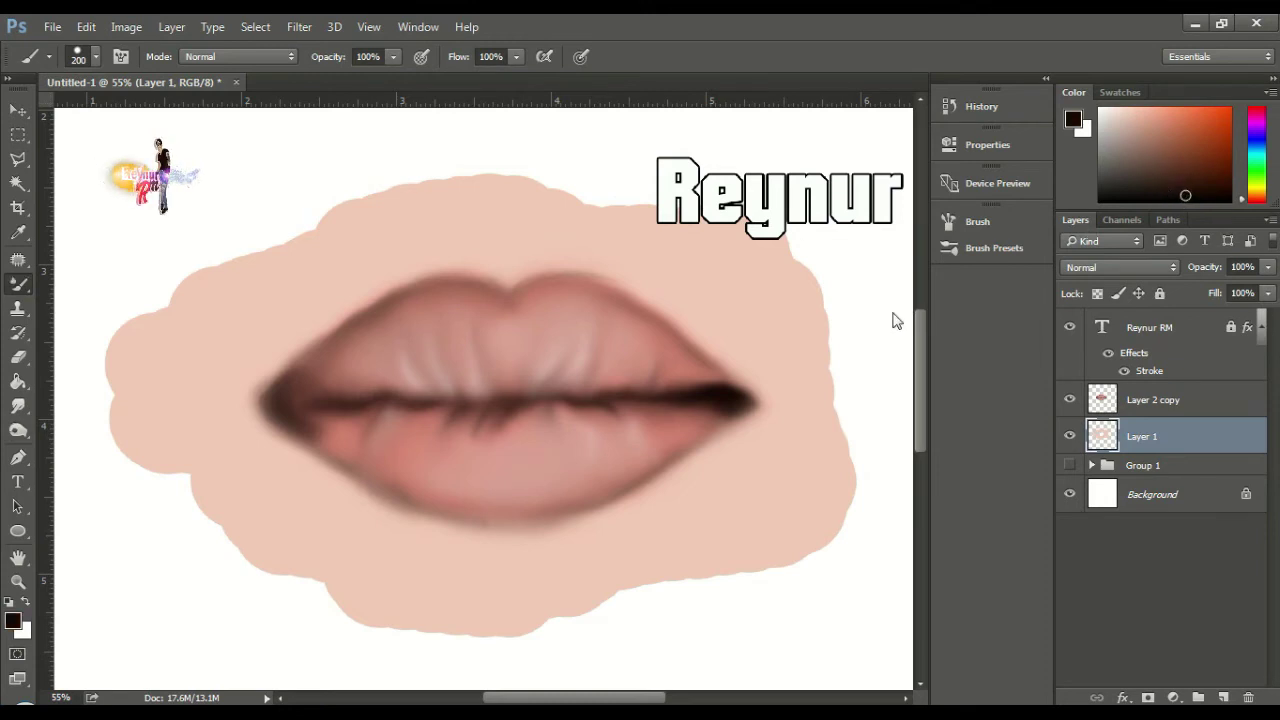
key(shift+b)
mouse_move(630, 512)
mouse_down()
mouse_move(708, 464)
mouse_move(751, 410)
mouse_move(715, 451)
mouse_move(688, 448)
mouse_move(712, 444)
mouse_move(707, 414)
mouse_move(741, 410)
mouse_move(744, 397)
mouse_move(756, 420)
mouse_move(473, 554)
mouse_move(545, 535)
mouse_move(436, 545)
mouse_move(577, 541)
mouse_move(414, 539)
mouse_move(546, 537)
mouse_move(415, 550)
mouse_move(452, 532)
mouse_move(435, 529)
mouse_move(596, 512)
mouse_move(399, 516)
mouse_move(389, 498)
mouse_move(552, 547)
mouse_move(624, 503)
mouse_move(598, 536)
mouse_move(678, 478)
mouse_move(602, 529)
mouse_move(624, 506)
mouse_move(590, 505)
mouse_move(651, 492)
mouse_move(629, 503)
mouse_move(766, 442)
mouse_move(755, 414)
mouse_move(659, 445)
mouse_move(715, 397)
mouse_up()
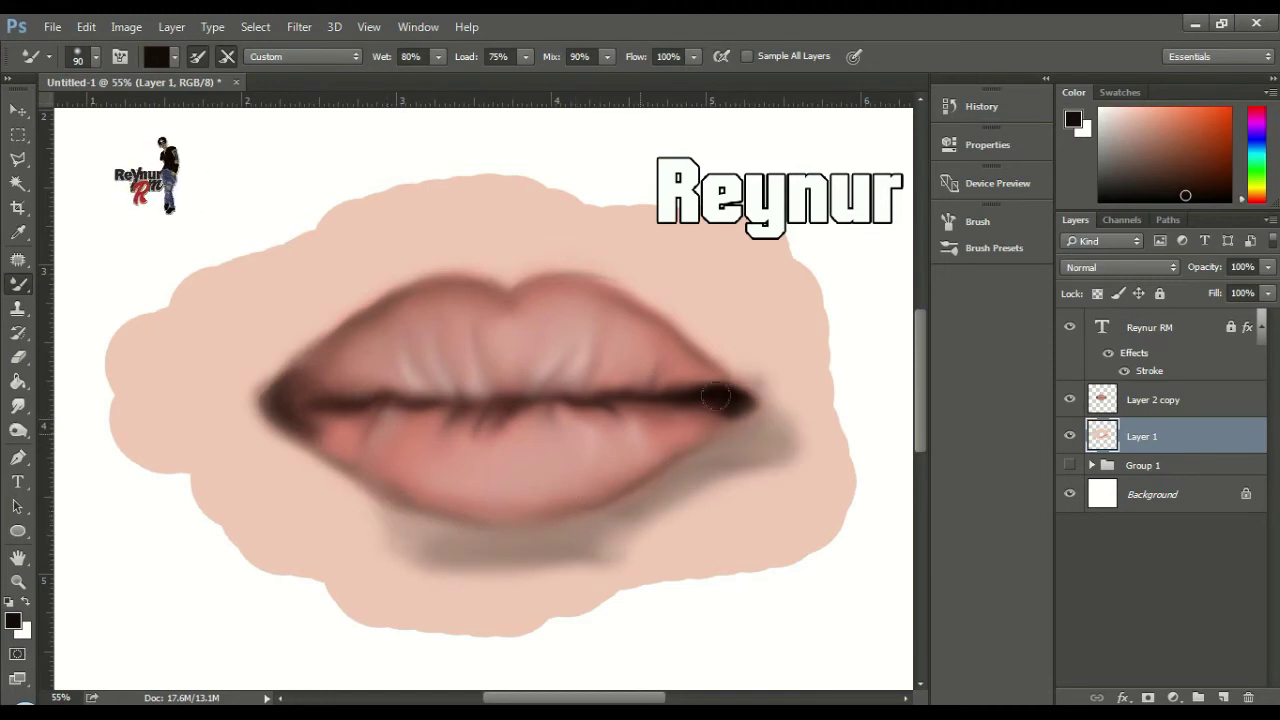
mouse_move(271, 440)
mouse_down()
mouse_move(369, 477)
mouse_move(275, 413)
mouse_up()
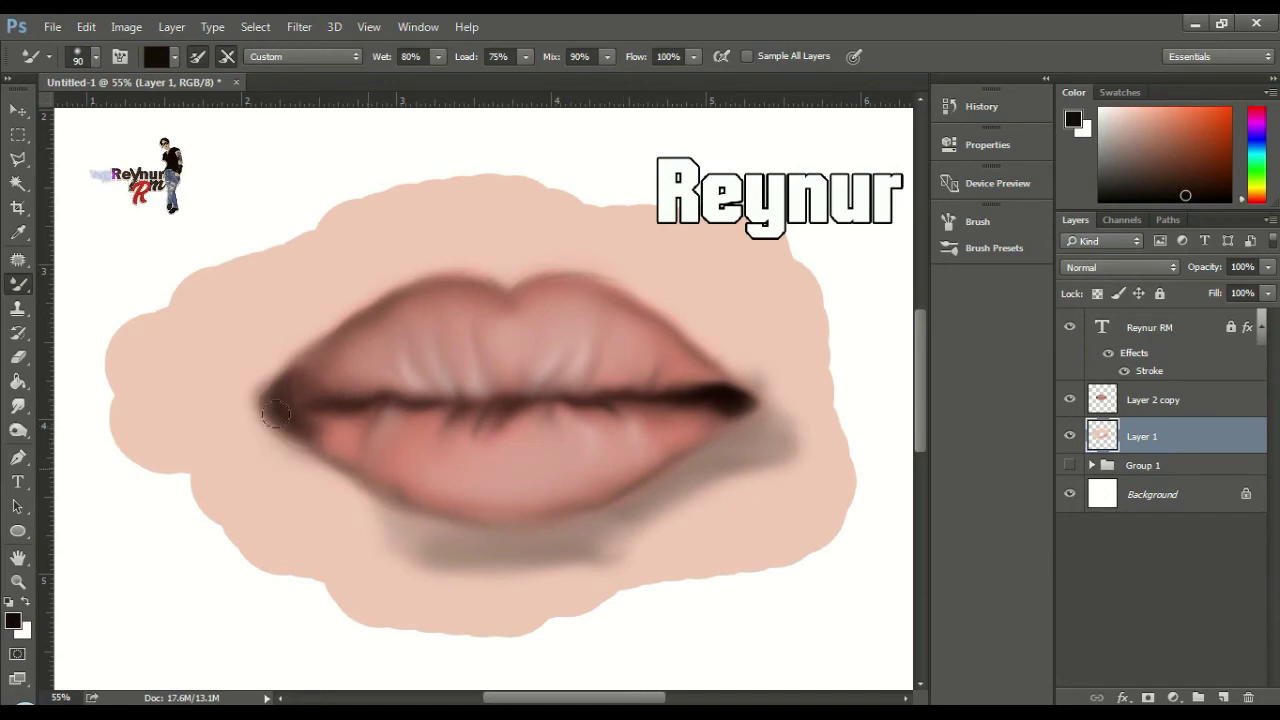
mouse_move(341, 465)
mouse_down()
mouse_move(254, 408)
mouse_move(383, 512)
mouse_move(253, 432)
mouse_move(315, 450)
mouse_move(323, 466)
mouse_move(270, 428)
mouse_move(330, 473)
mouse_move(259, 415)
mouse_move(333, 488)
mouse_move(297, 451)
mouse_up()
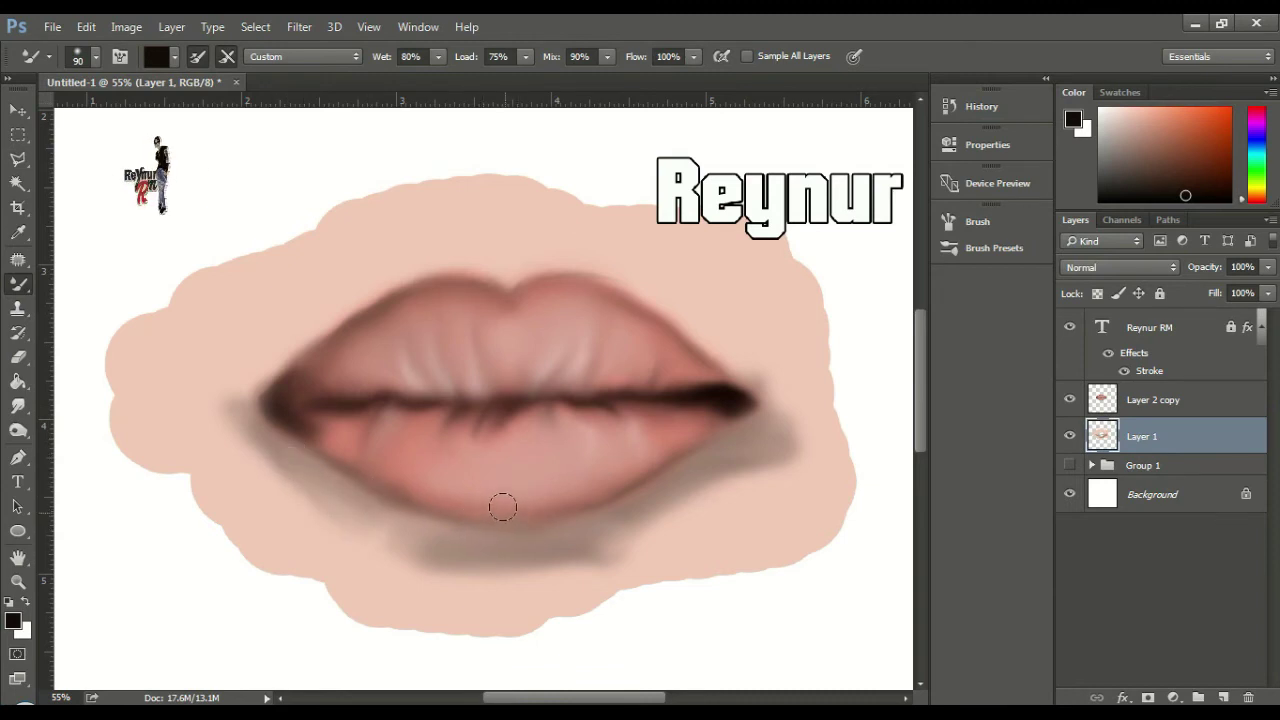
Darken the shadow directly beneath the middle of the lower lip with more Mixer Brush strokes
drag(483, 515, 552, 540)
drag(473, 547, 586, 537)
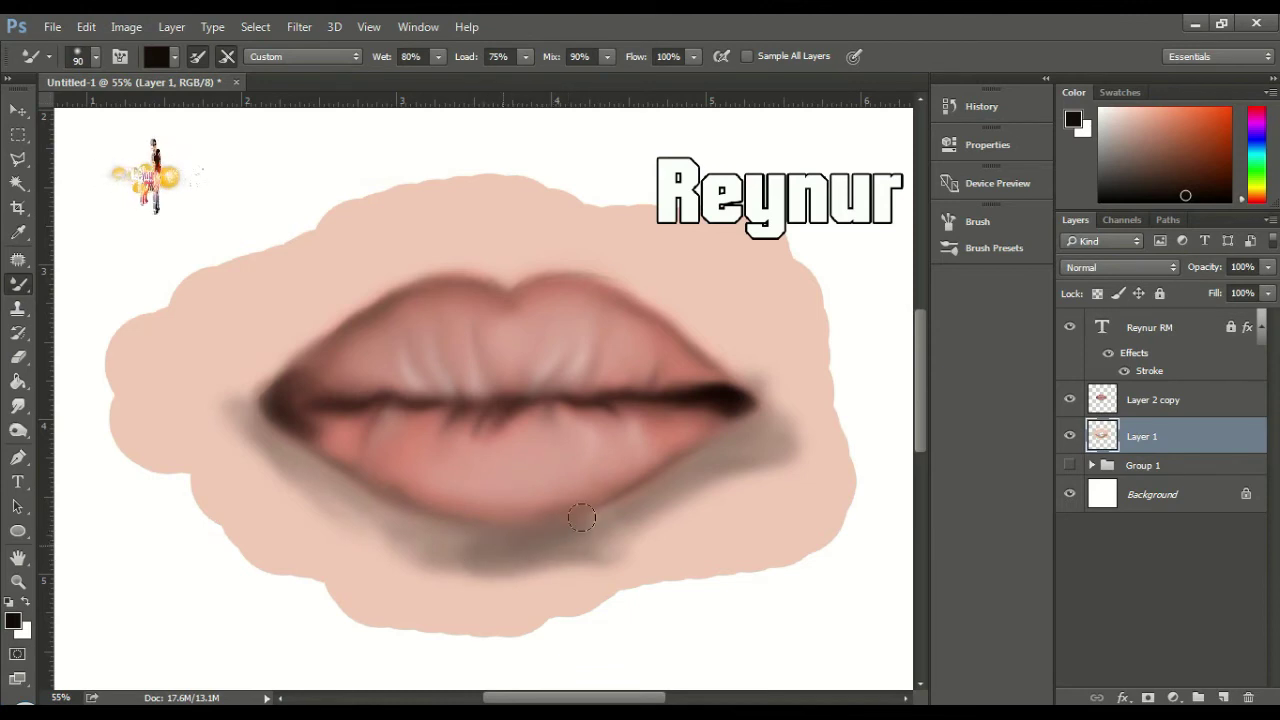
drag(507, 535, 591, 491)
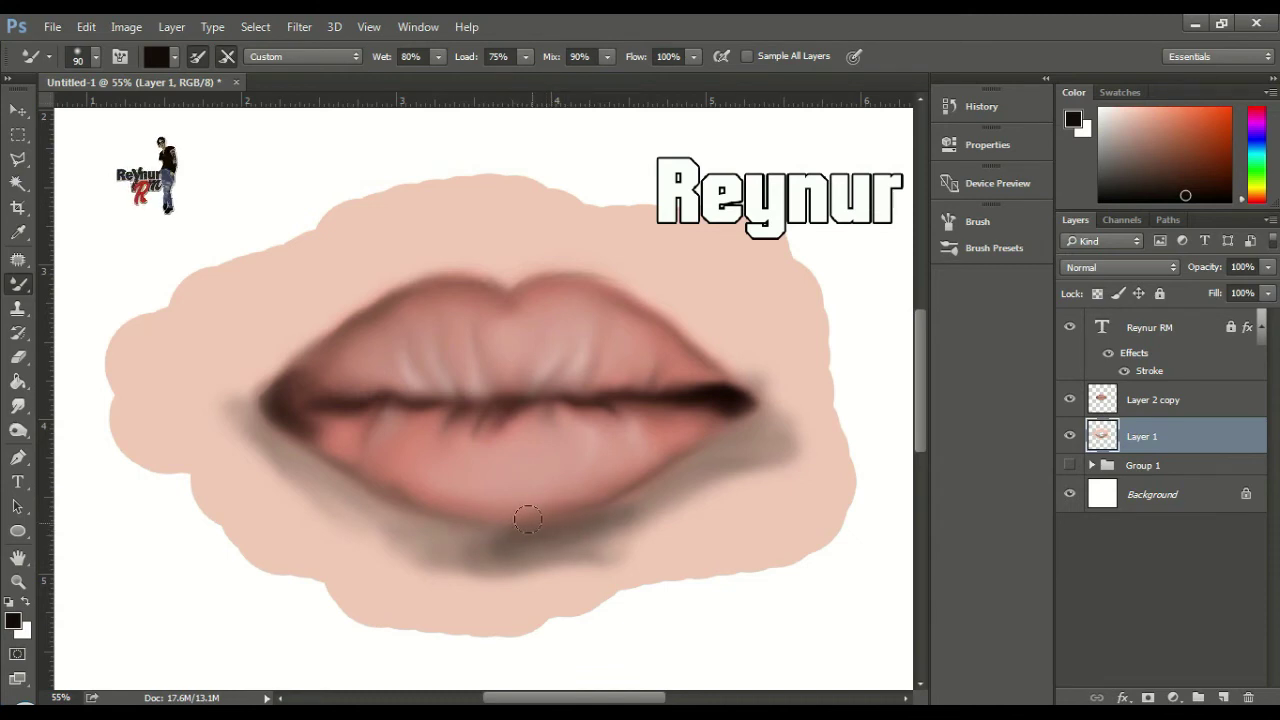
Smudge the shadow below the lower lip and beside both corners into the skin at size 175 and 17% strength
key(r)
mouse_move(784, 412)
mouse_down()
mouse_move(725, 471)
mouse_move(701, 522)
mouse_up()
key(bracketright)
key(bracketright)
key(bracketright)
drag(296, 476, 242, 442)
drag(578, 543, 655, 521)
drag(629, 437, 601, 485)
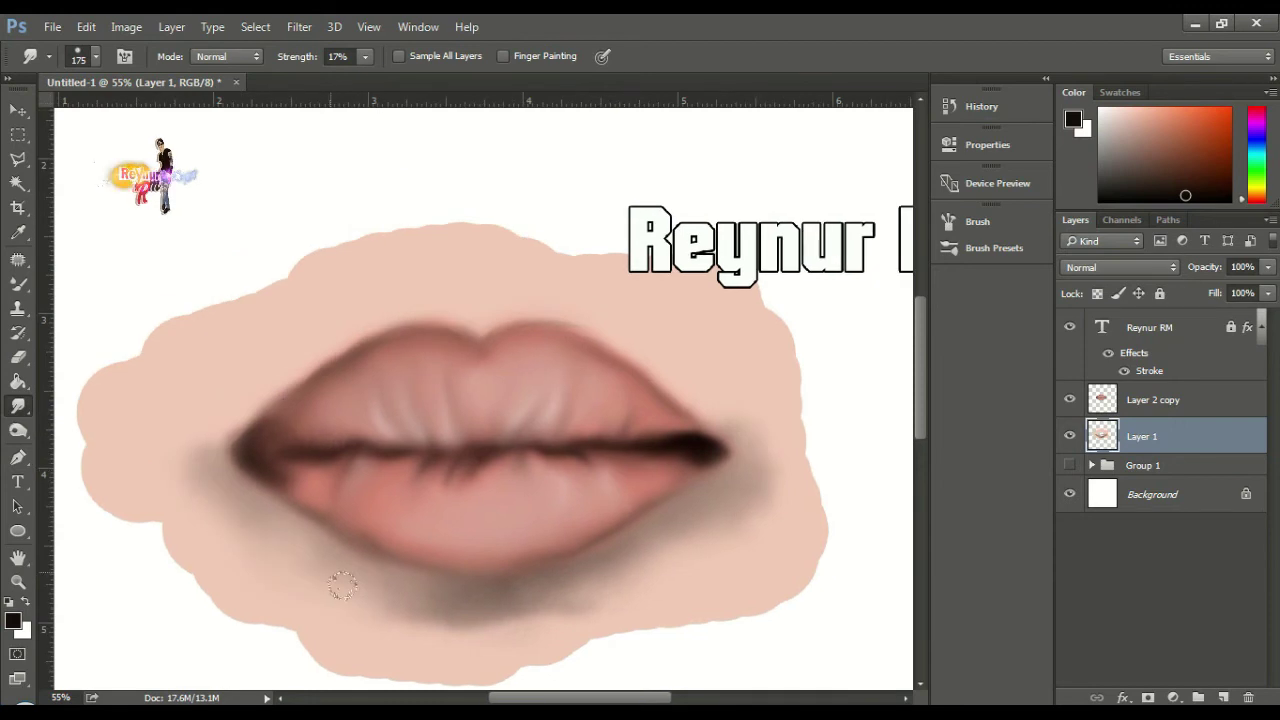
Touch up the edges of the lips on Layer 2 copy with the Smudge tool at size 70
key(alt+bracketright)
key(bracketleft)
key(bracketleft)
key(bracketleft)
key(bracketleft)
key(bracketleft)
key(bracketleft)
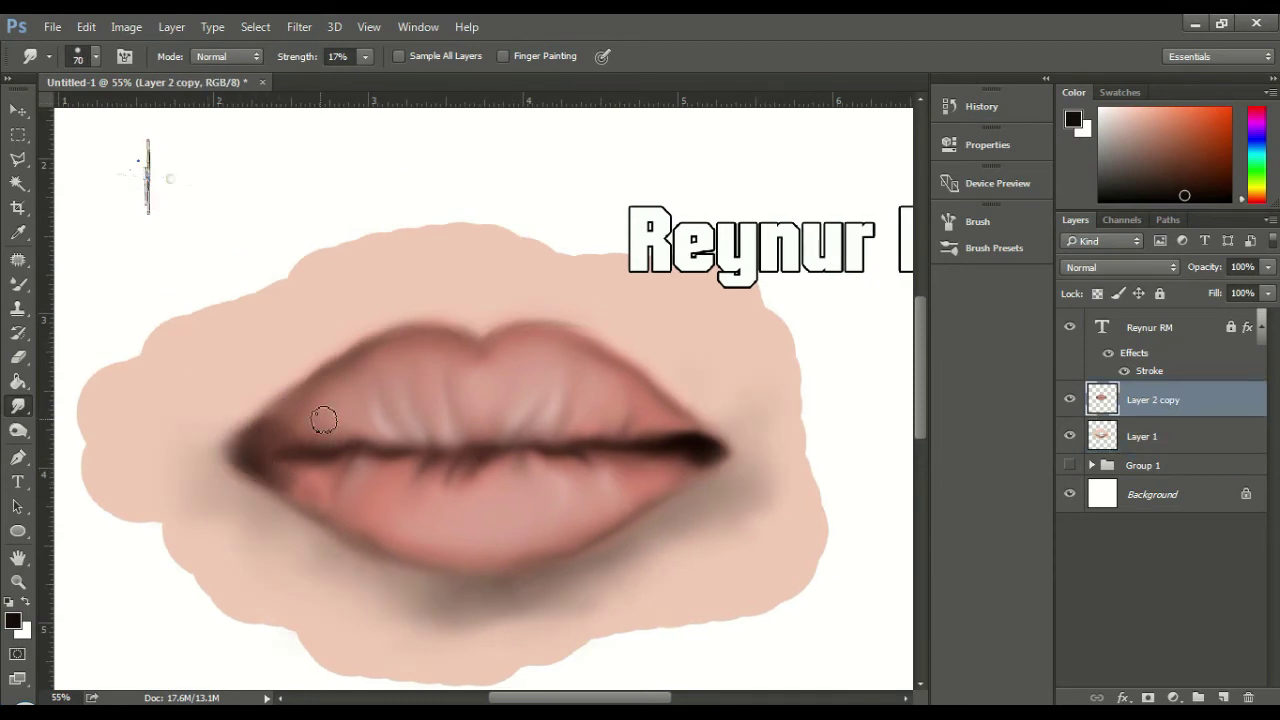
key(ctrl+plus)
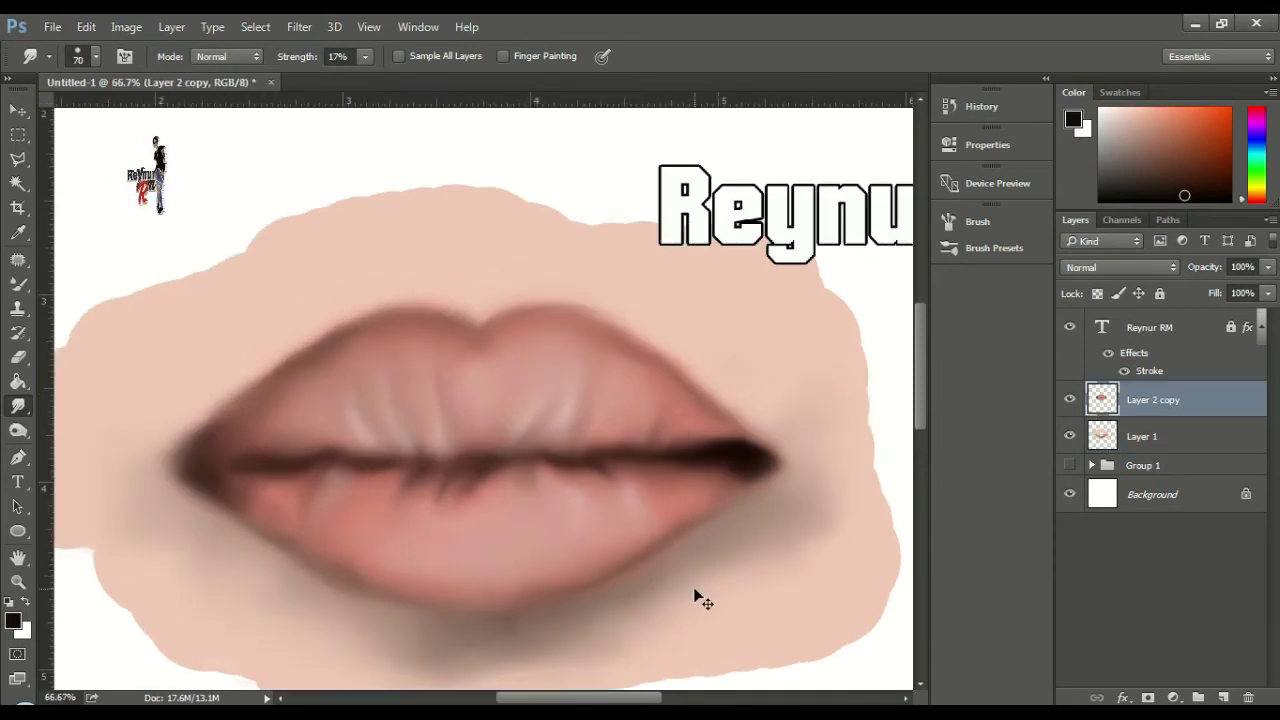
Smudge the outer edges of the skin area on Layer 1 outward into the white background at size 250
key(ctrl+minus)
key(ctrl+minus)
key(bracketright)
key(bracketright)
key(bracketright)
key(bracketright)
key(bracketright)
key(bracketright)
key(bracketright)
key(bracketright)
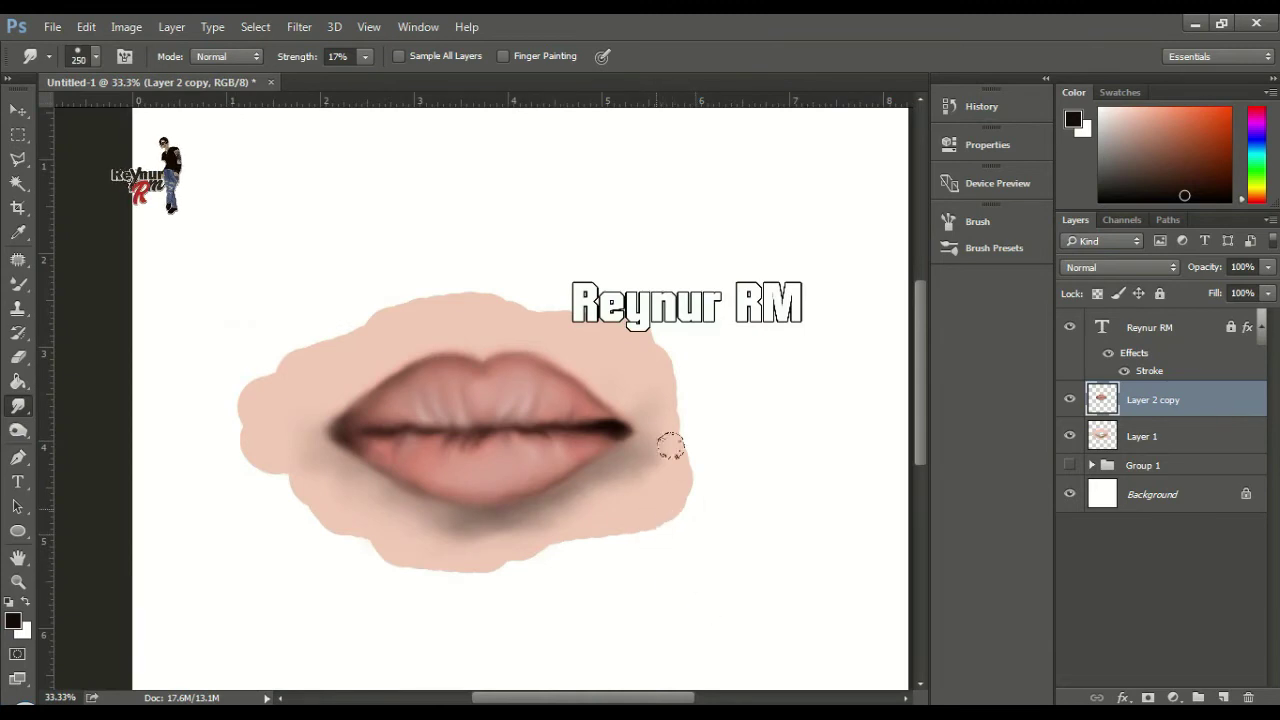
key(alt+bracketleft)
mouse_move(654, 363)
mouse_down()
mouse_move(671, 497)
mouse_move(474, 560)
mouse_move(296, 506)
mouse_move(252, 430)
mouse_move(308, 317)
mouse_move(355, 331)
mouse_move(398, 286)
mouse_move(594, 278)
mouse_up()
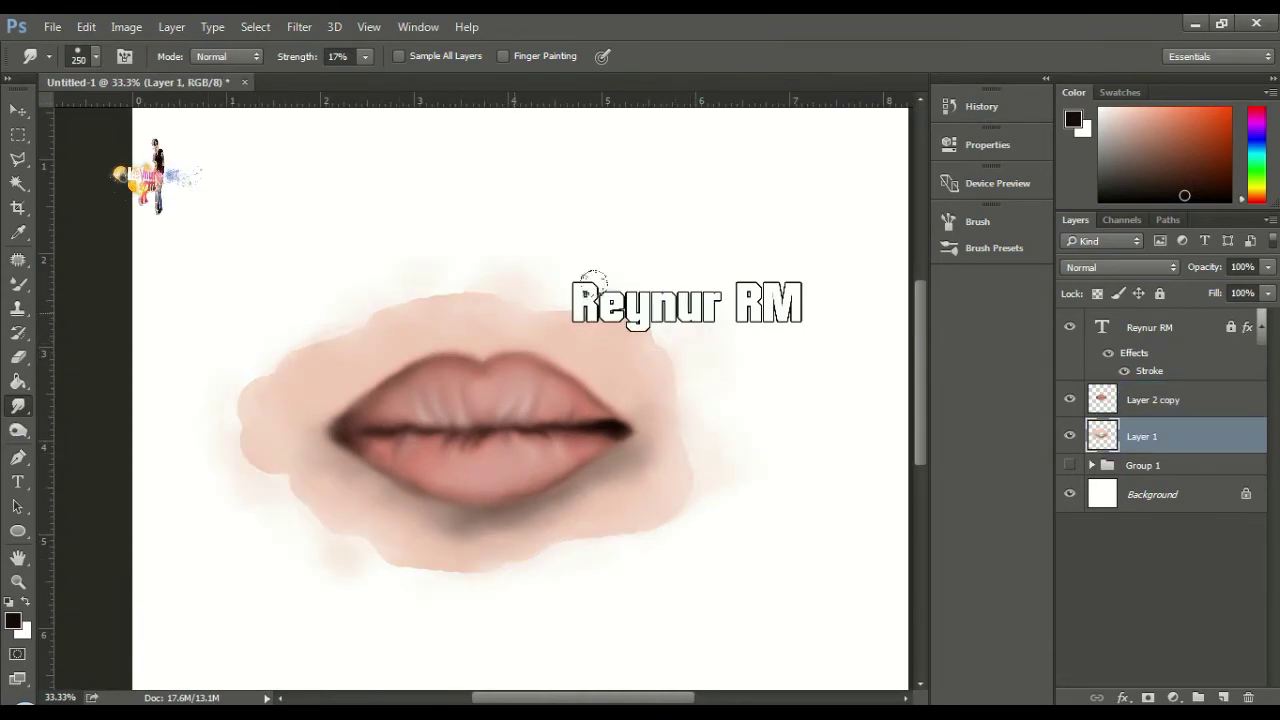
Start a Pen path on Layer 2 copy from the cupid's bow along the left half of the upper lip and around the left corner
key(ctrl+plus)
key(ctrl+plus)
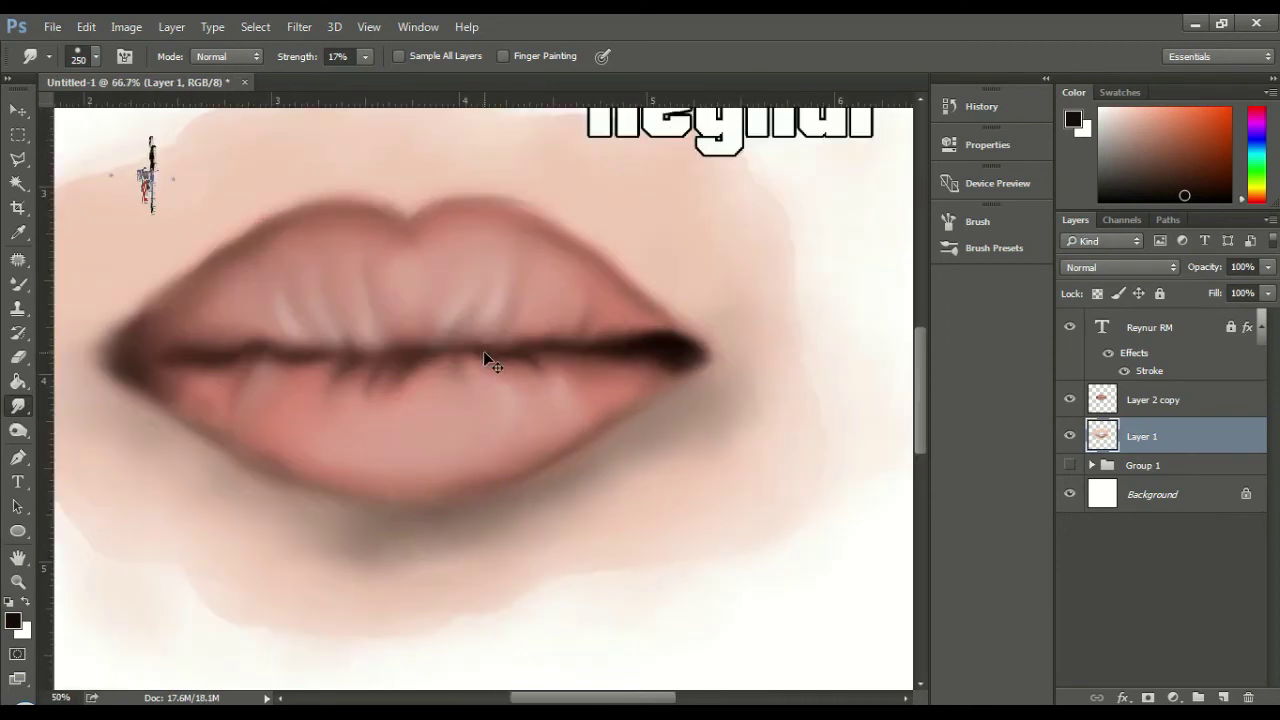
scroll(484, 358, down, 1)
drag(386, 378, 478, 405)
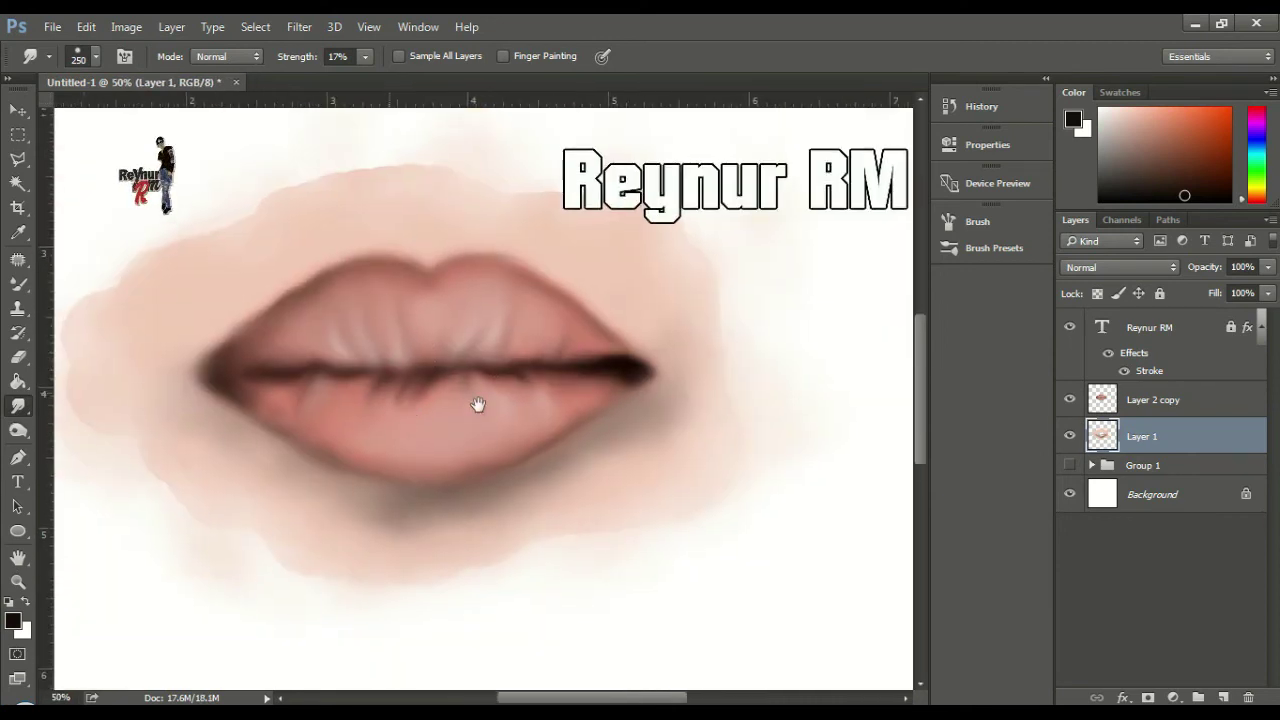
click(1168, 402)
key(p)
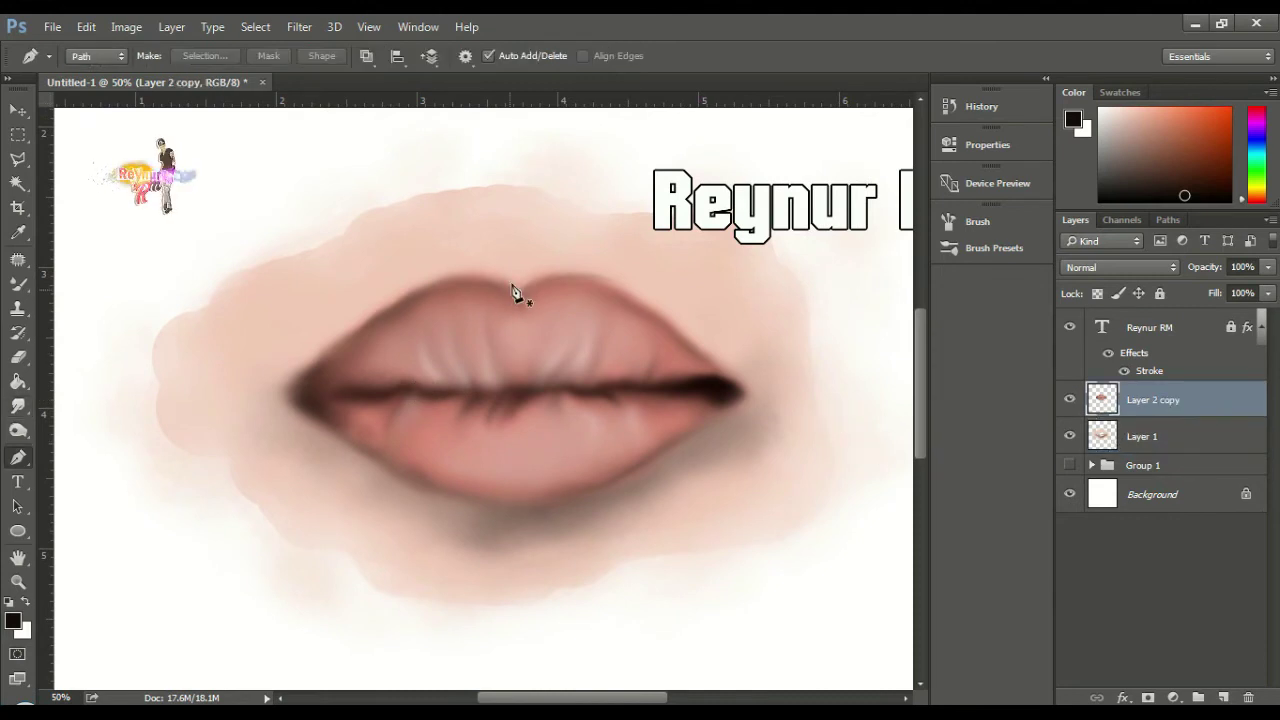
click(510, 290)
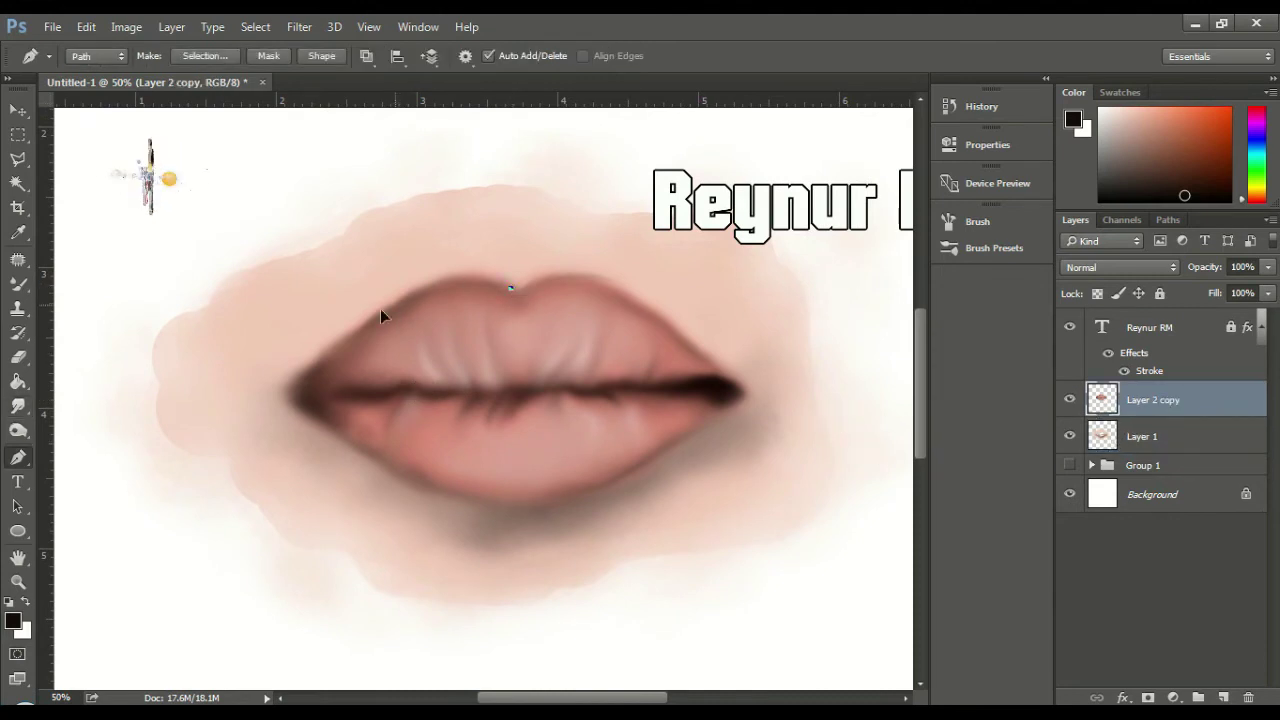
drag(391, 303, 320, 350)
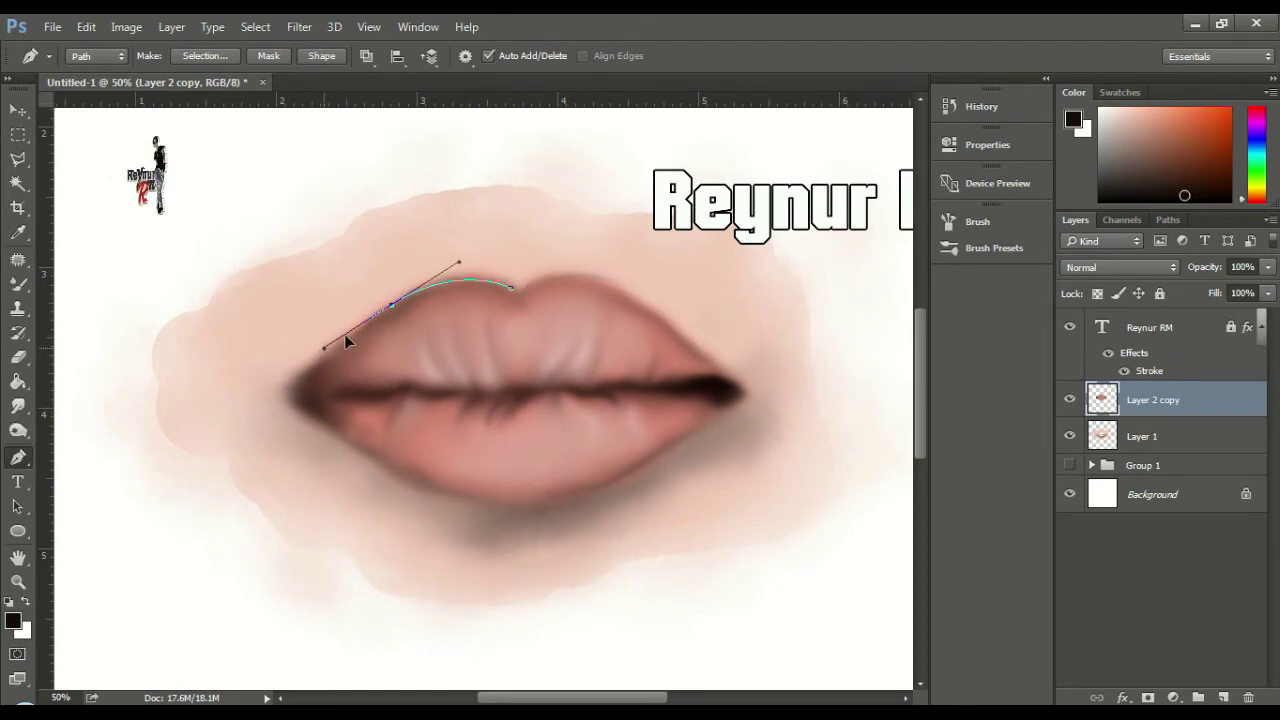
drag(344, 341, 311, 405)
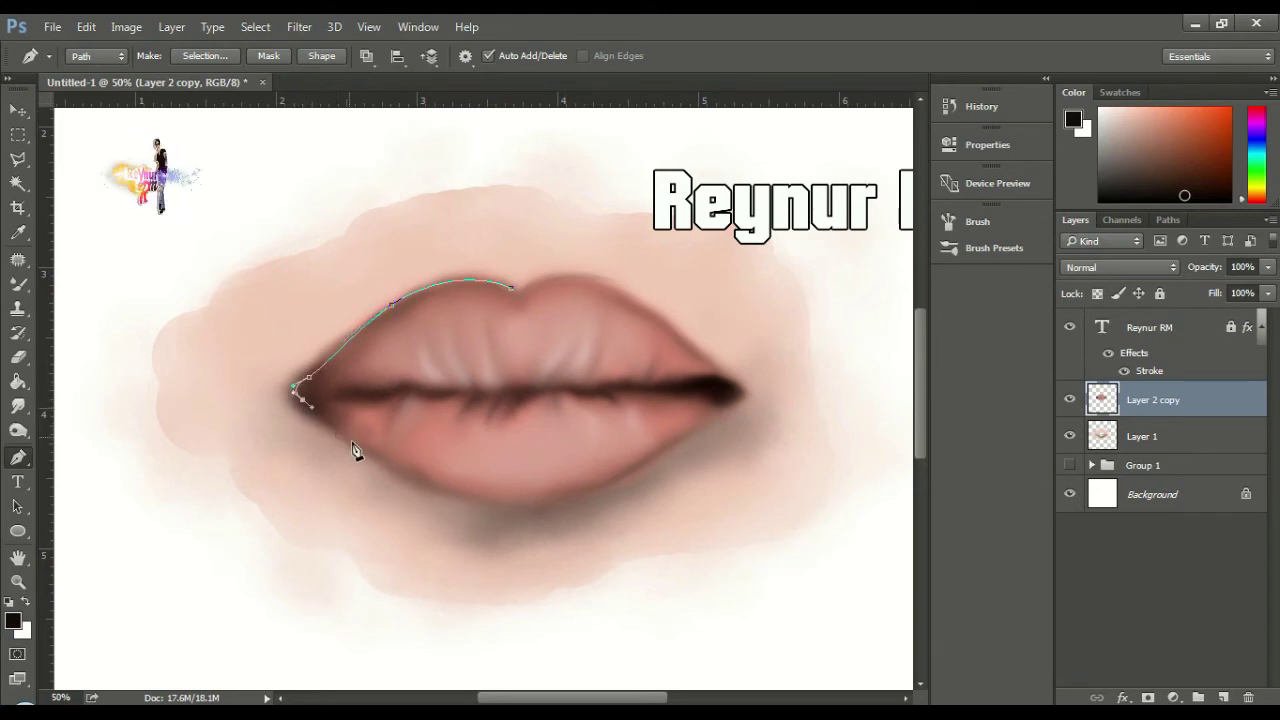
key(ctrl+z)
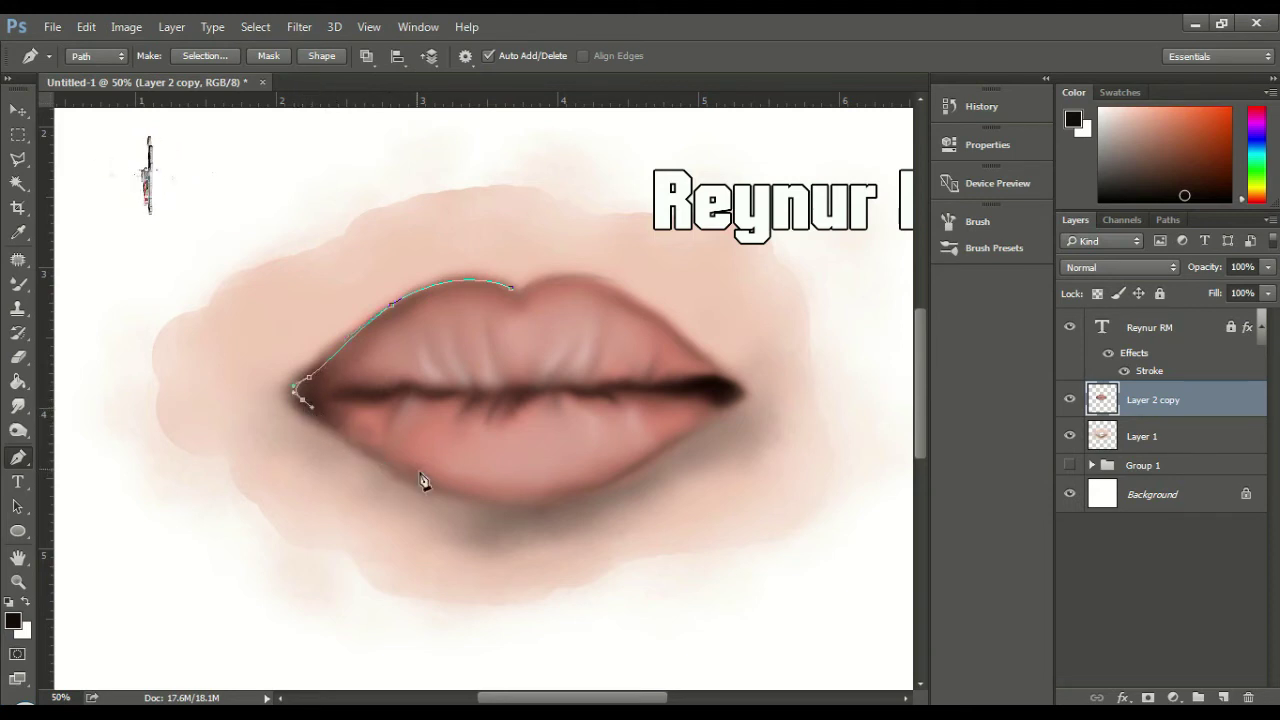
Continue the path along the lower lip's edge to the right corner, redoing the first curve point
drag(452, 489, 479, 500)
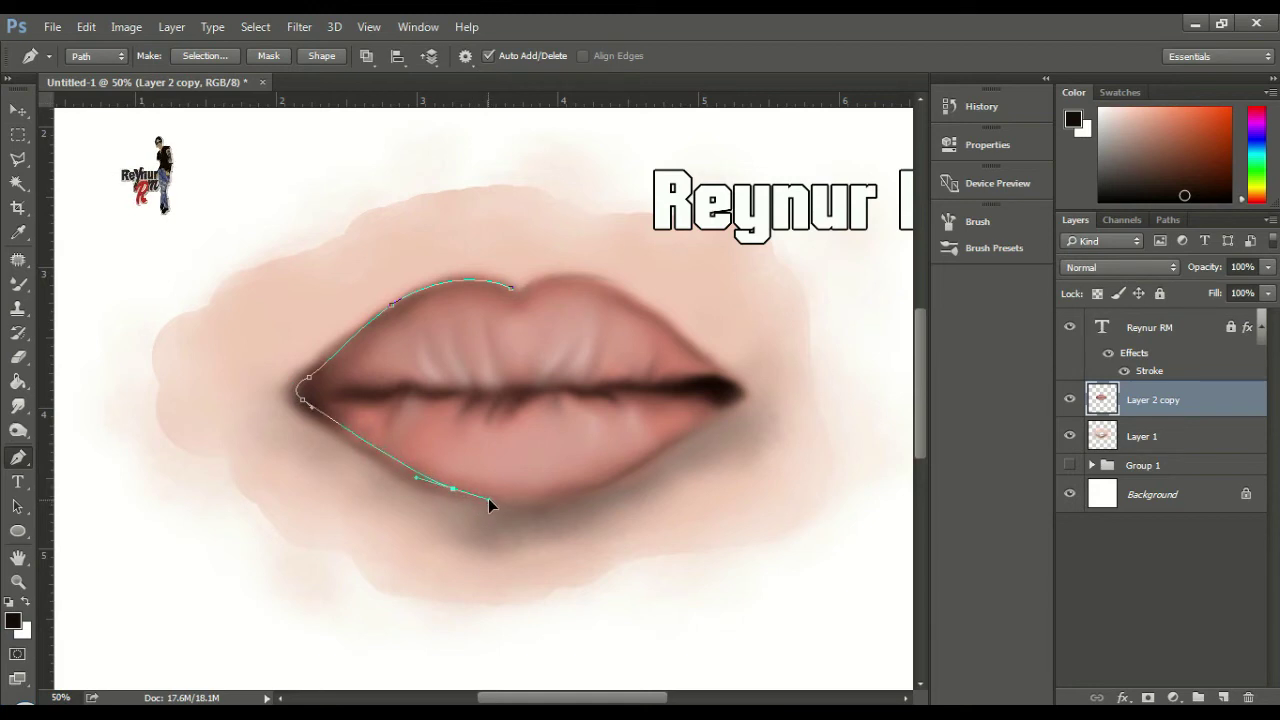
key(ctrl+z)
drag(408, 472, 435, 487)
drag(590, 493, 668, 462)
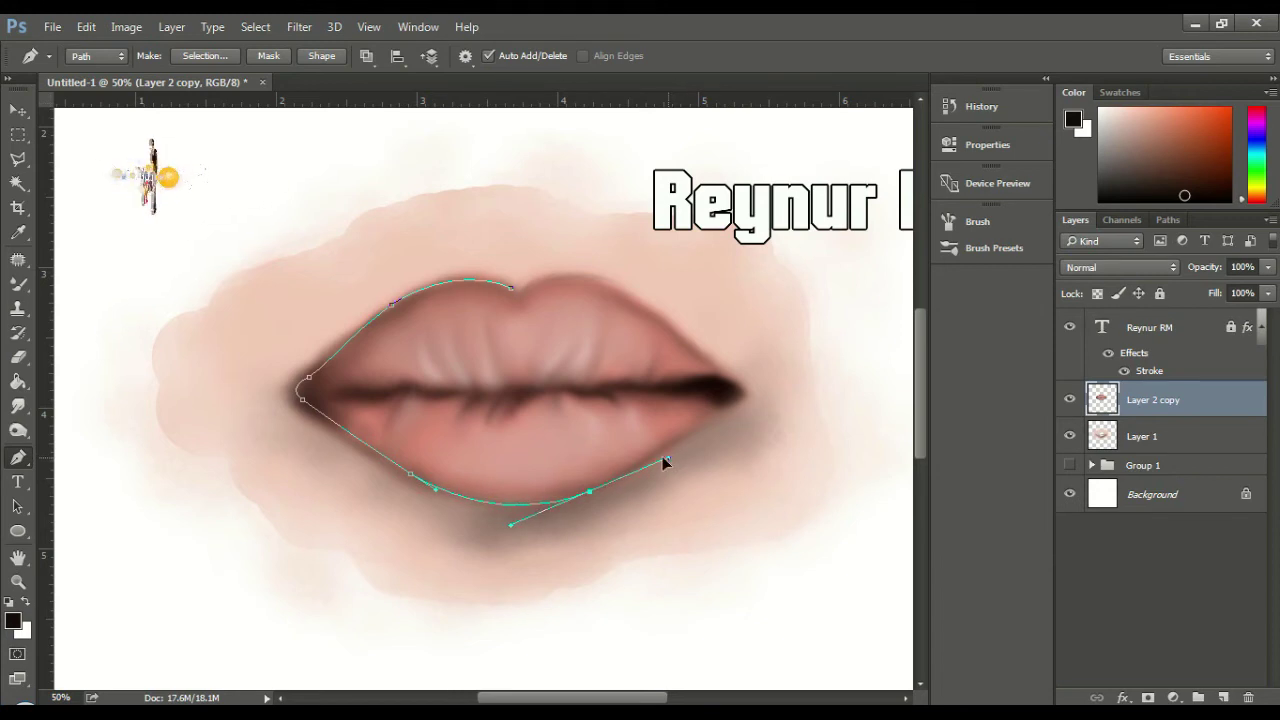
drag(742, 399, 760, 398)
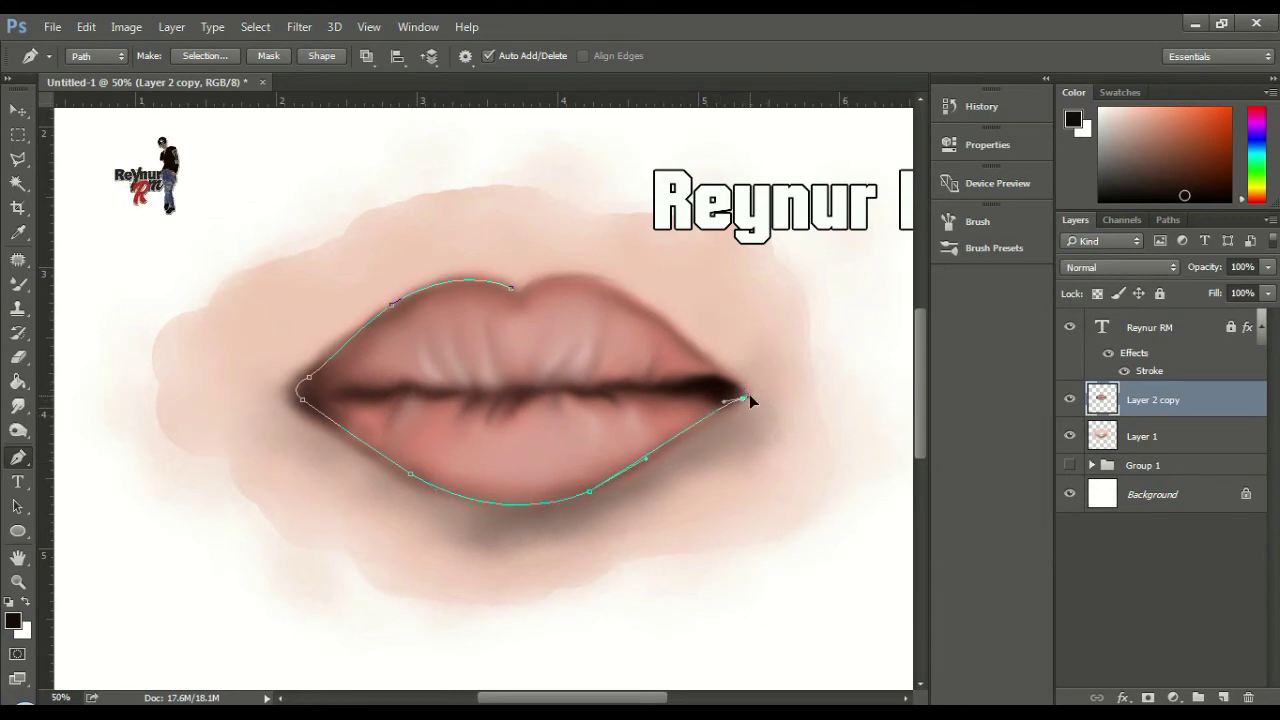
Trace the right half of the upper lip back to the cupid's bow and close the path
mouse_move(713, 371)
mouse_down()
mouse_move(702, 380)
mouse_move(676, 362)
mouse_move(722, 384)
mouse_move(698, 372)
mouse_move(710, 384)
mouse_up()
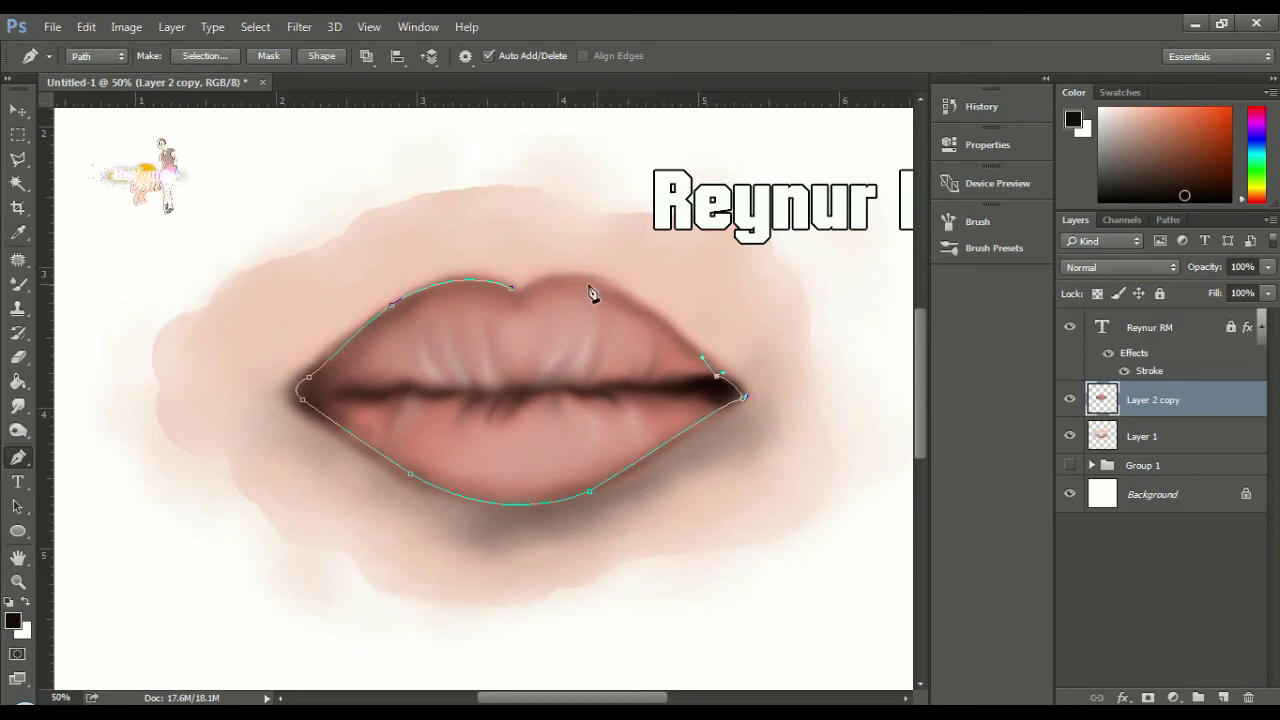
drag(589, 285, 546, 288)
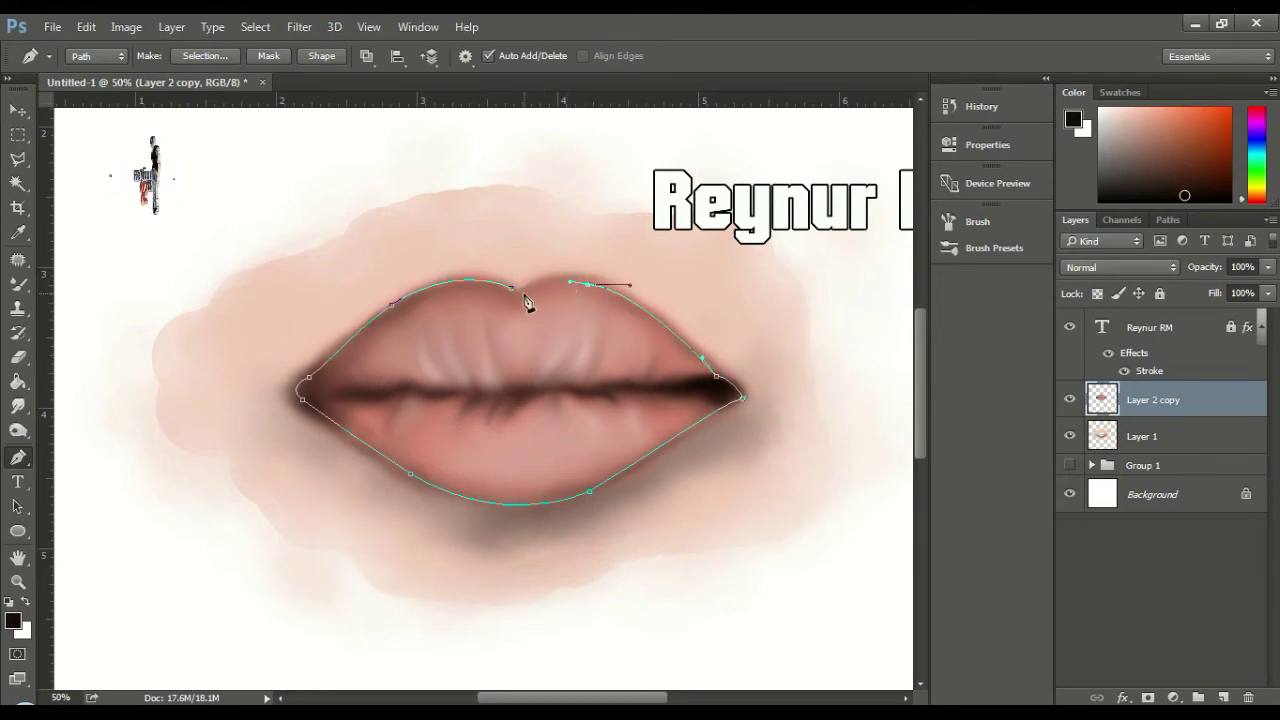
click(512, 293)
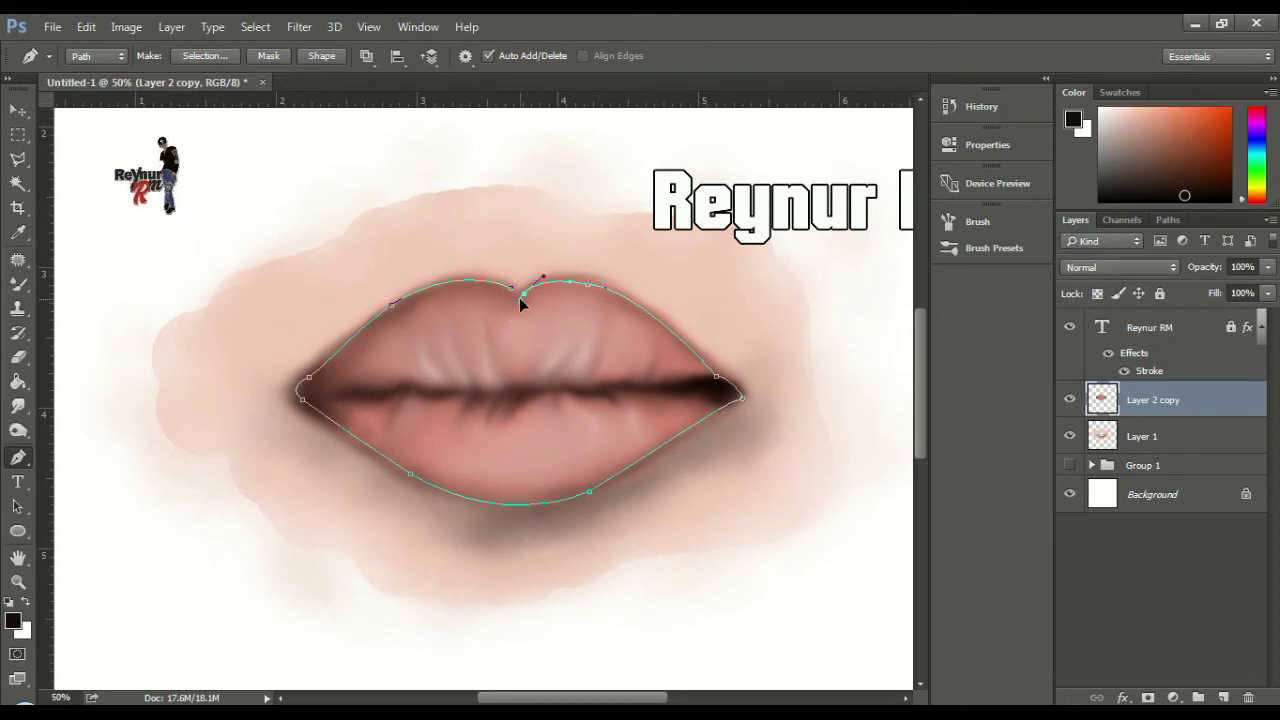
alt+click(513, 292)
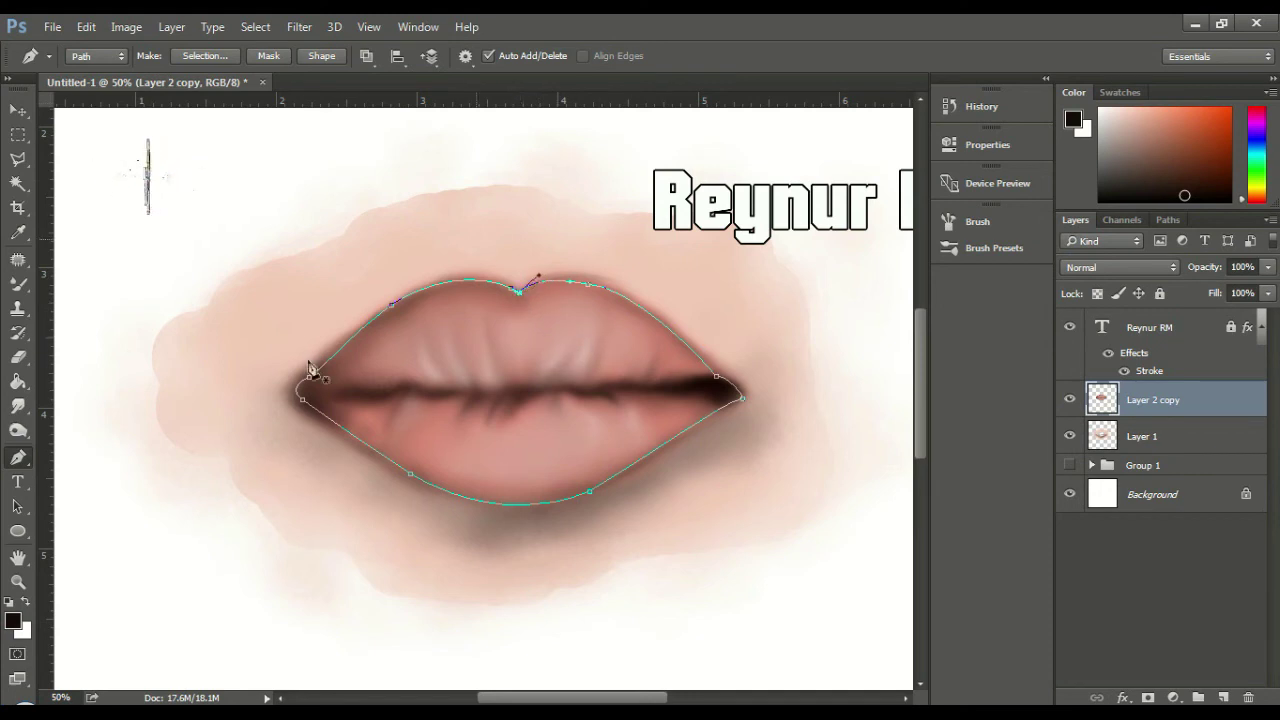
Make a new anti-aliased selection from the lip path with a feather radius of 0 pixels
right_click(601, 361)
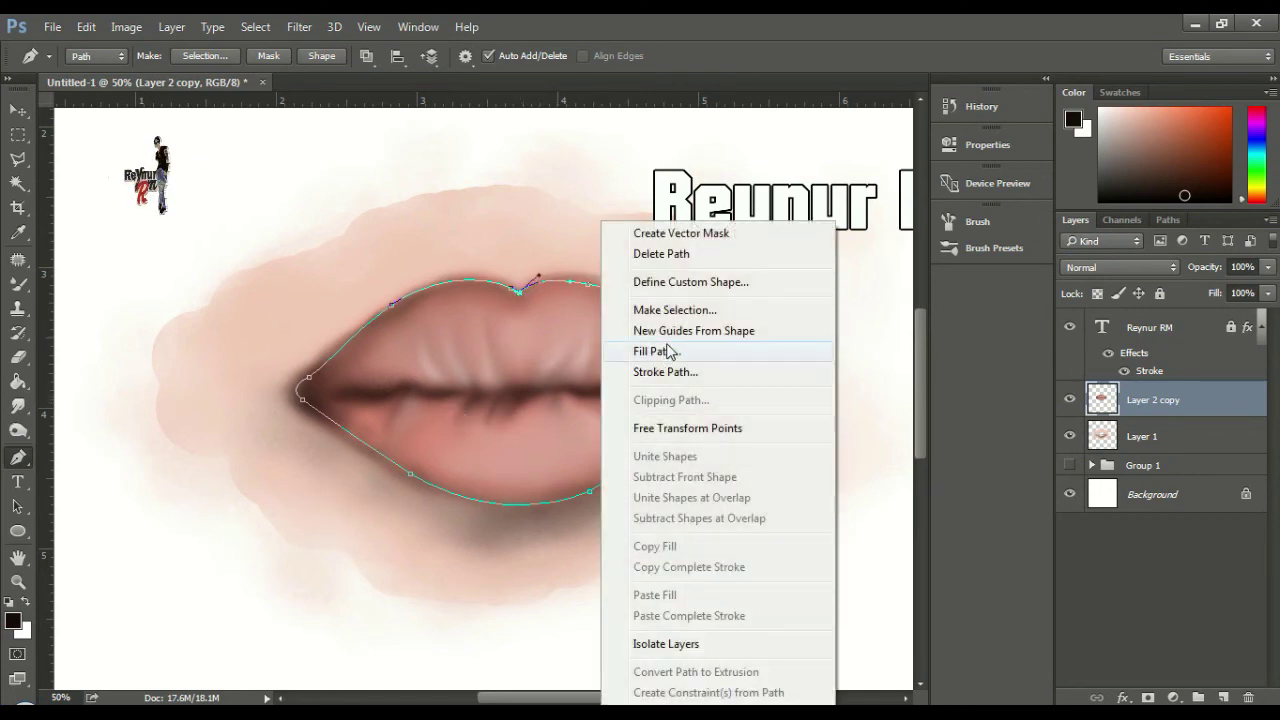
click(676, 310)
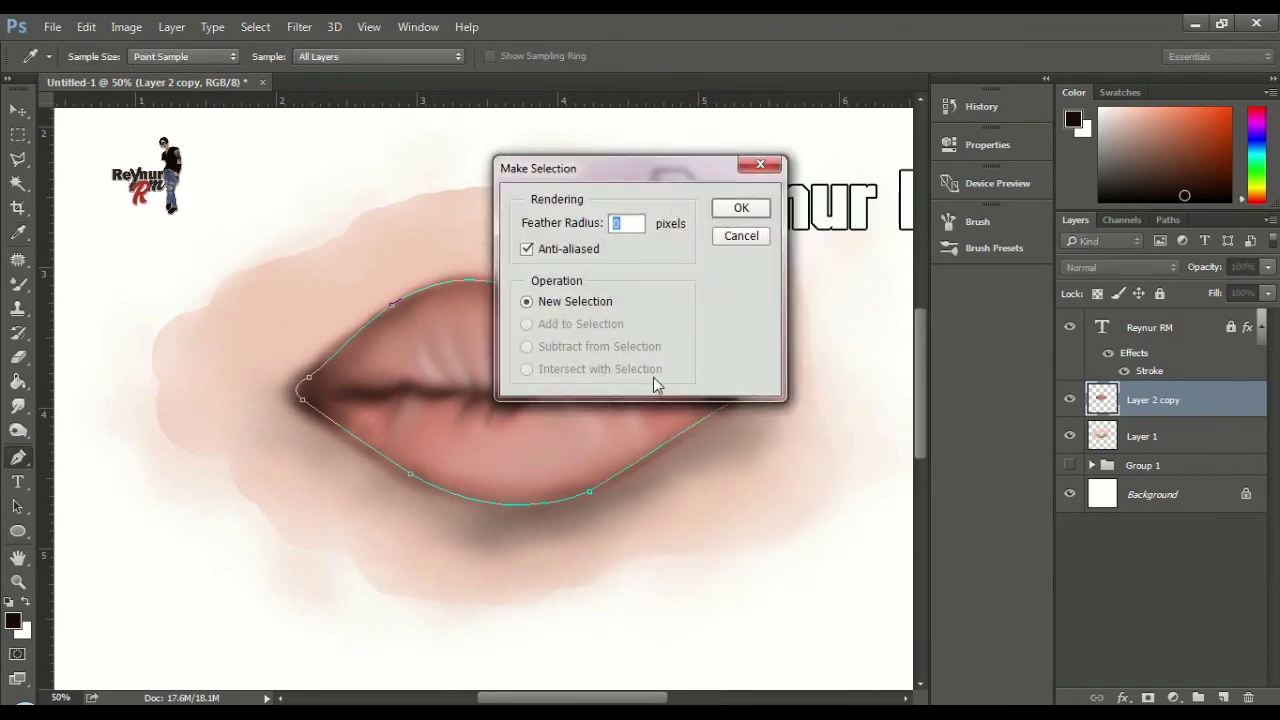
key(Return)
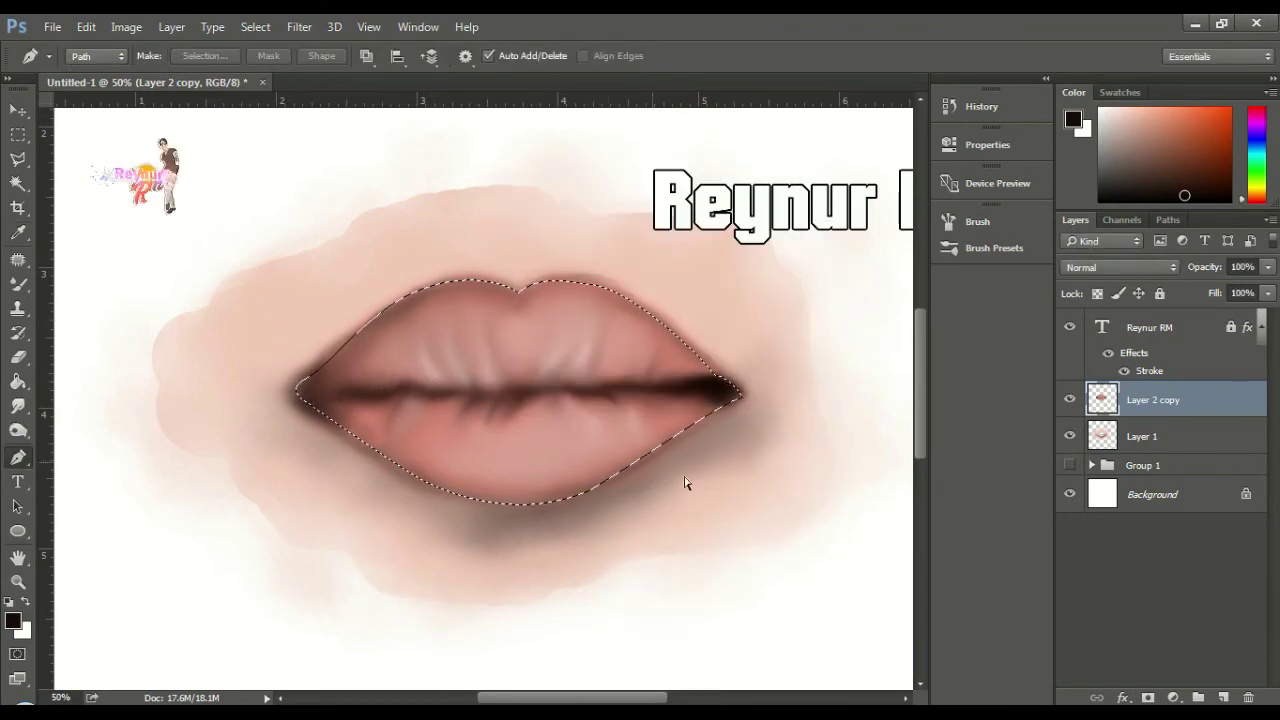
Copy the selected lips to a new layer and delete Layer 2 copy
key(ctrl+j)
click(1126, 436)
key(Delete)
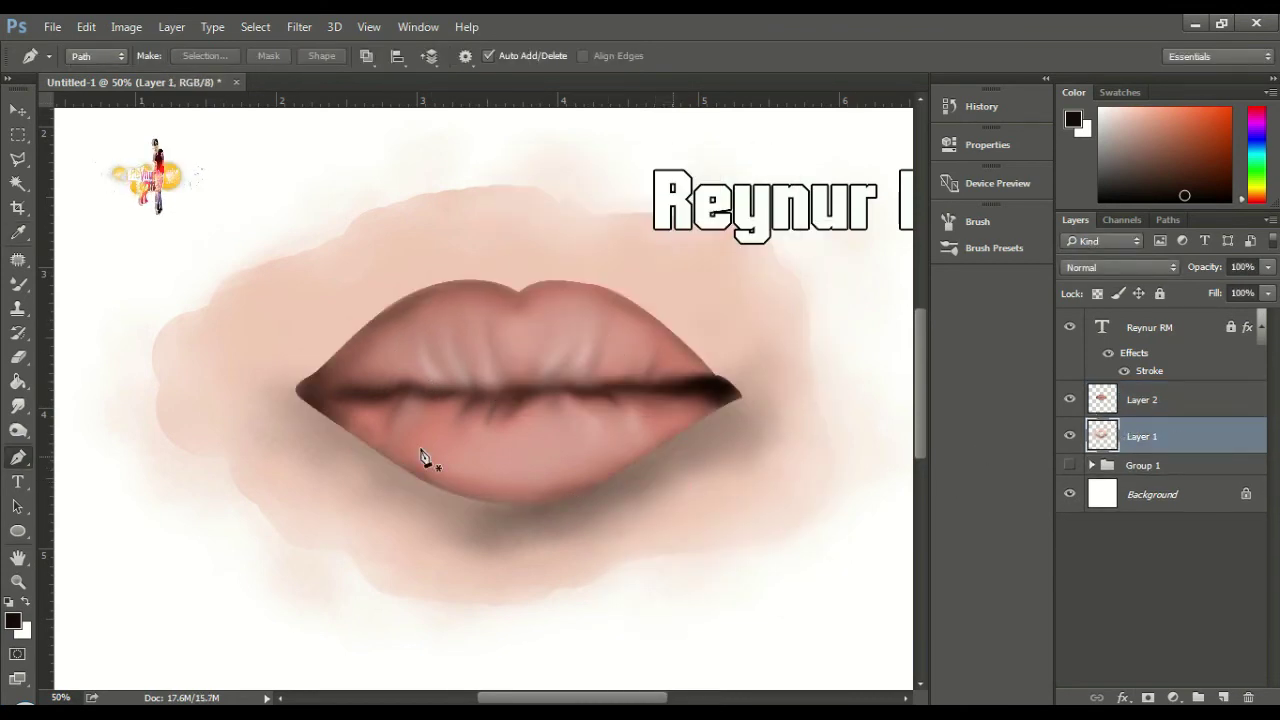
Soften the cut edge of the lips and their corners on Layer 2 with the Smudge tool at 17% strength
key(r)
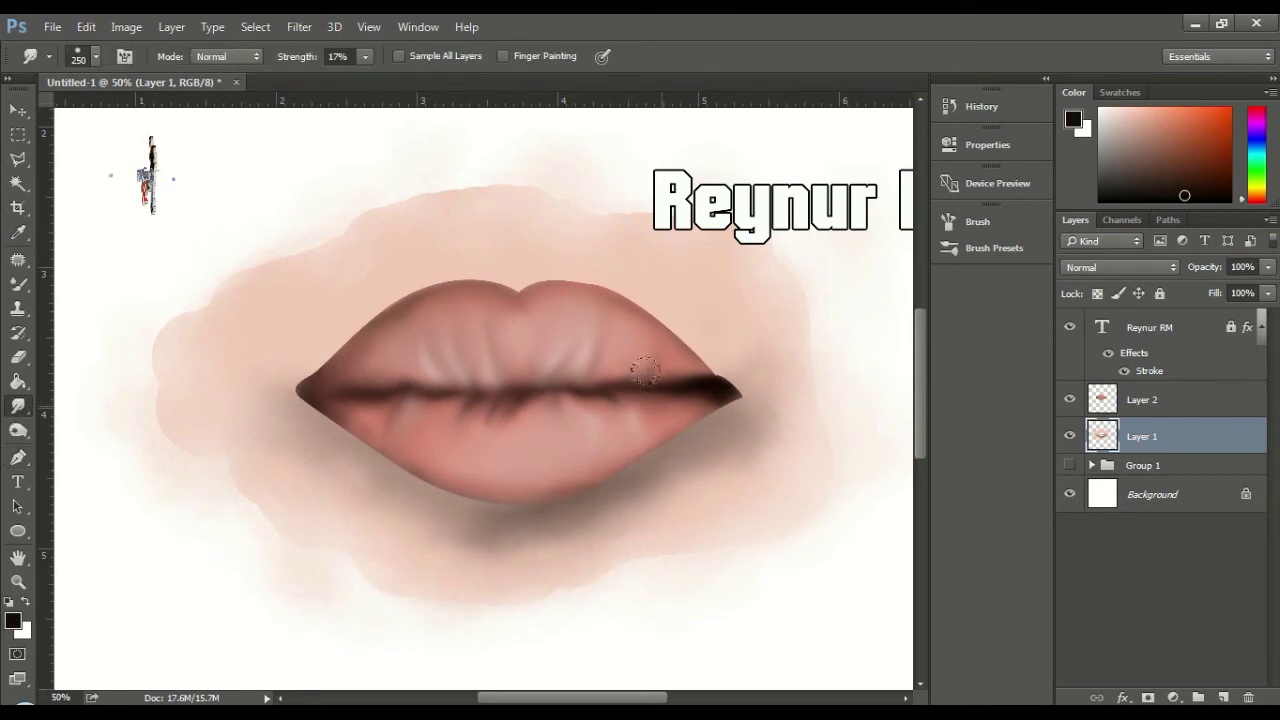
click(1123, 398)
mouse_move(708, 374)
mouse_down()
mouse_move(720, 369)
mouse_move(706, 426)
mouse_move(726, 420)
mouse_up()
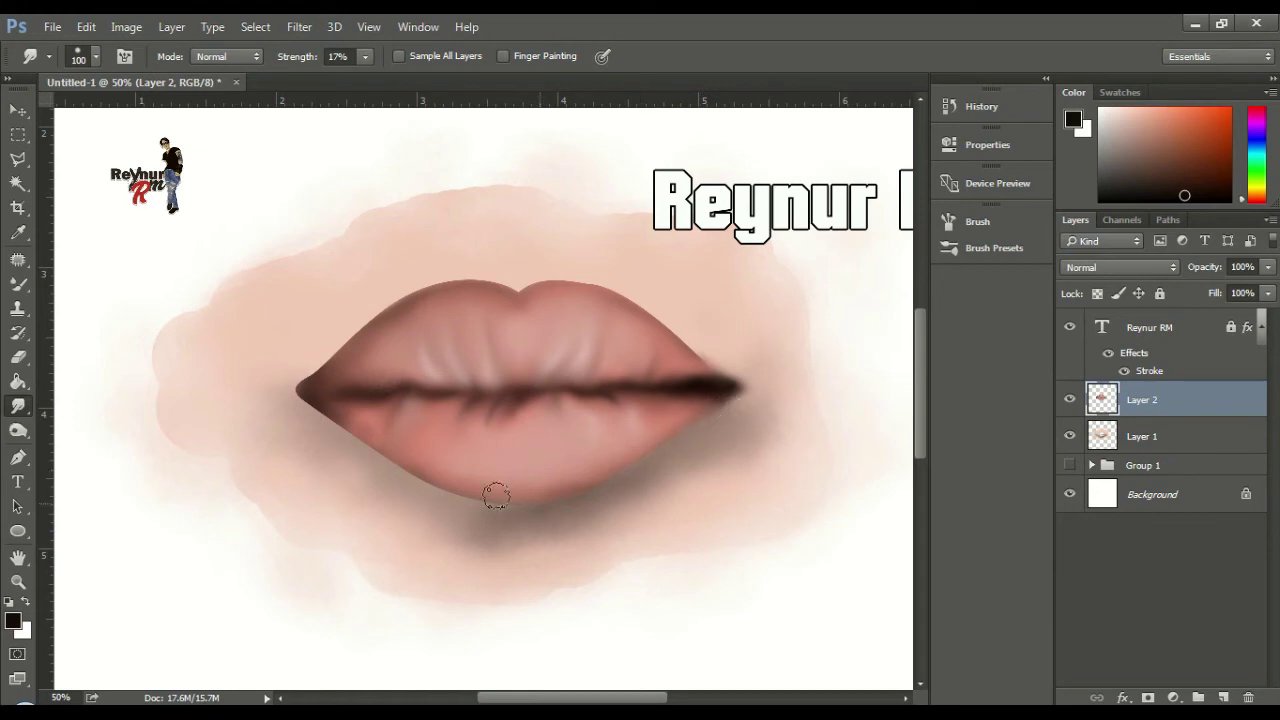
mouse_move(310, 405)
mouse_down()
mouse_move(348, 342)
mouse_move(508, 291)
mouse_move(634, 308)
mouse_move(610, 311)
mouse_move(577, 288)
mouse_up()
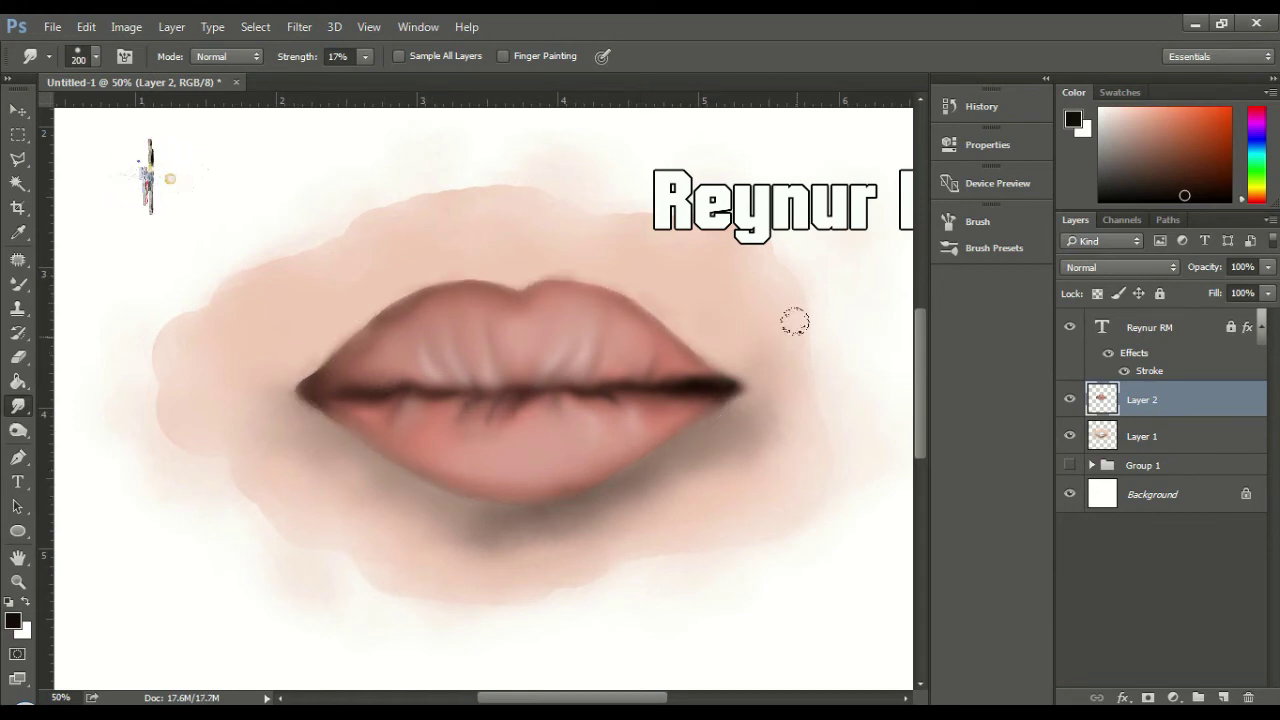
On Layer 1, paint a short brown stroke with a 50 px brush above the left peak of the upper lip
key(b)
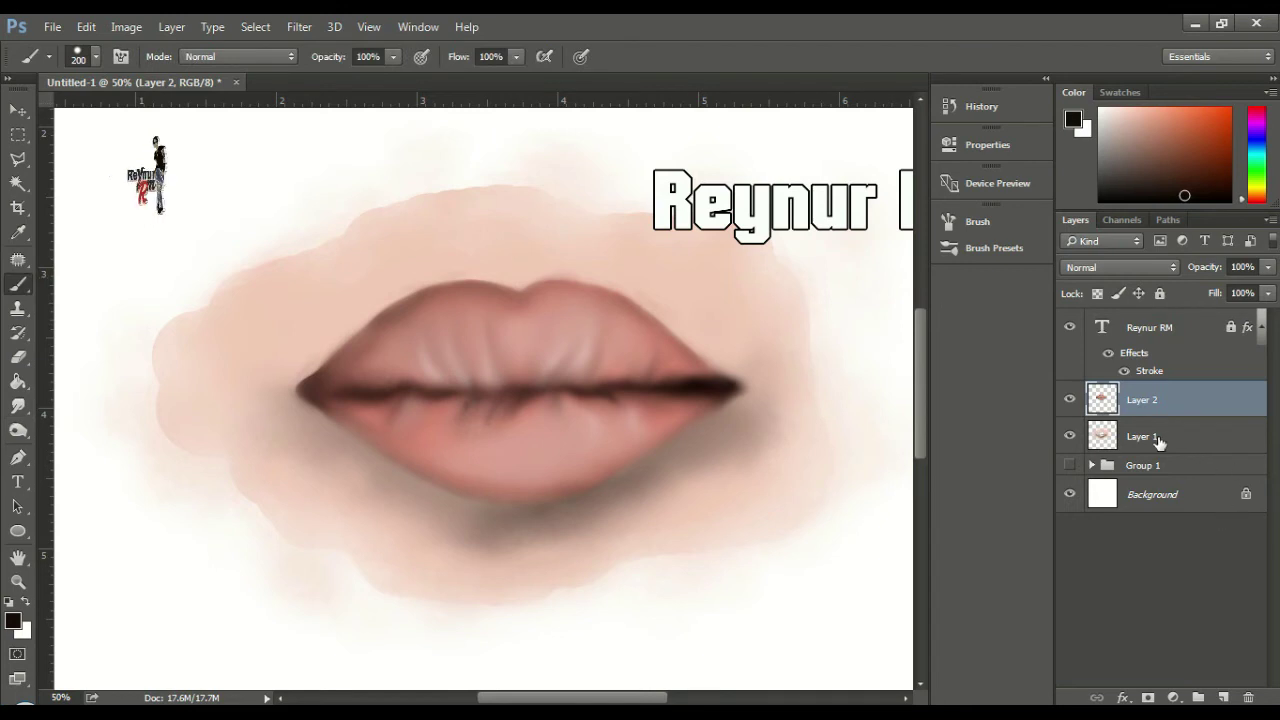
click(1157, 441)
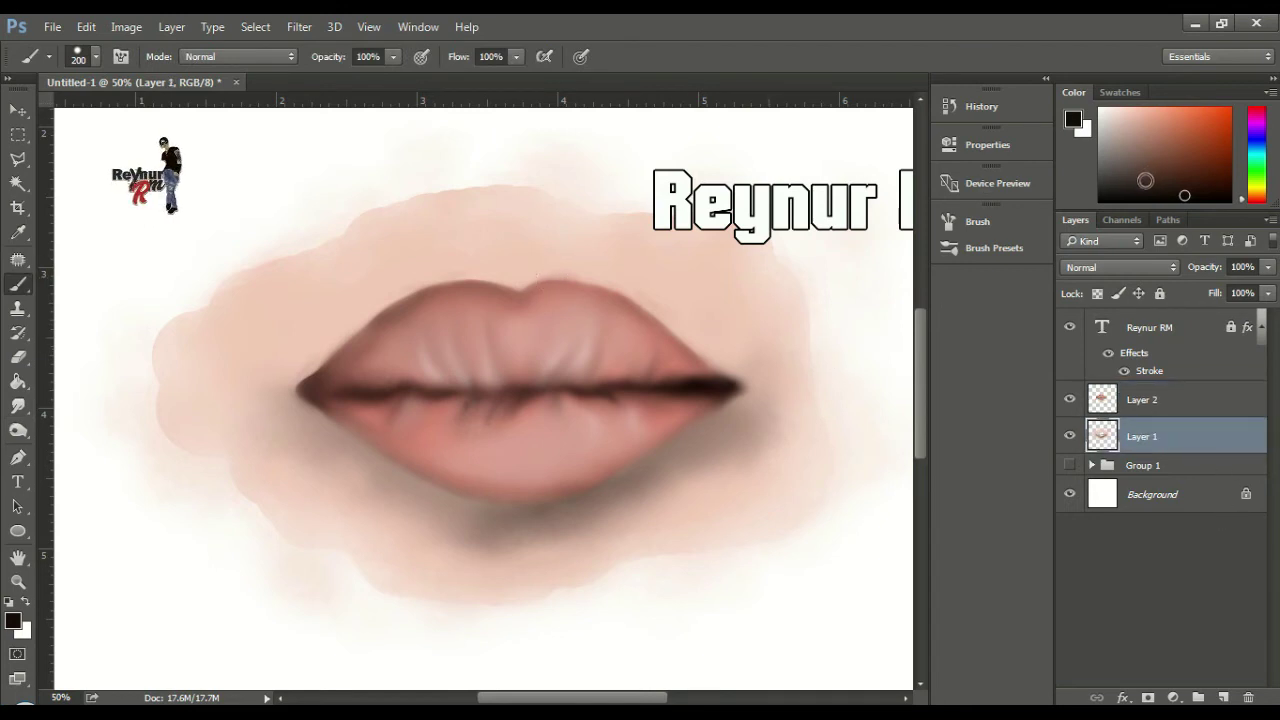
key(bracketleft)
key(bracketleft)
key(bracketleft)
key(bracketleft)
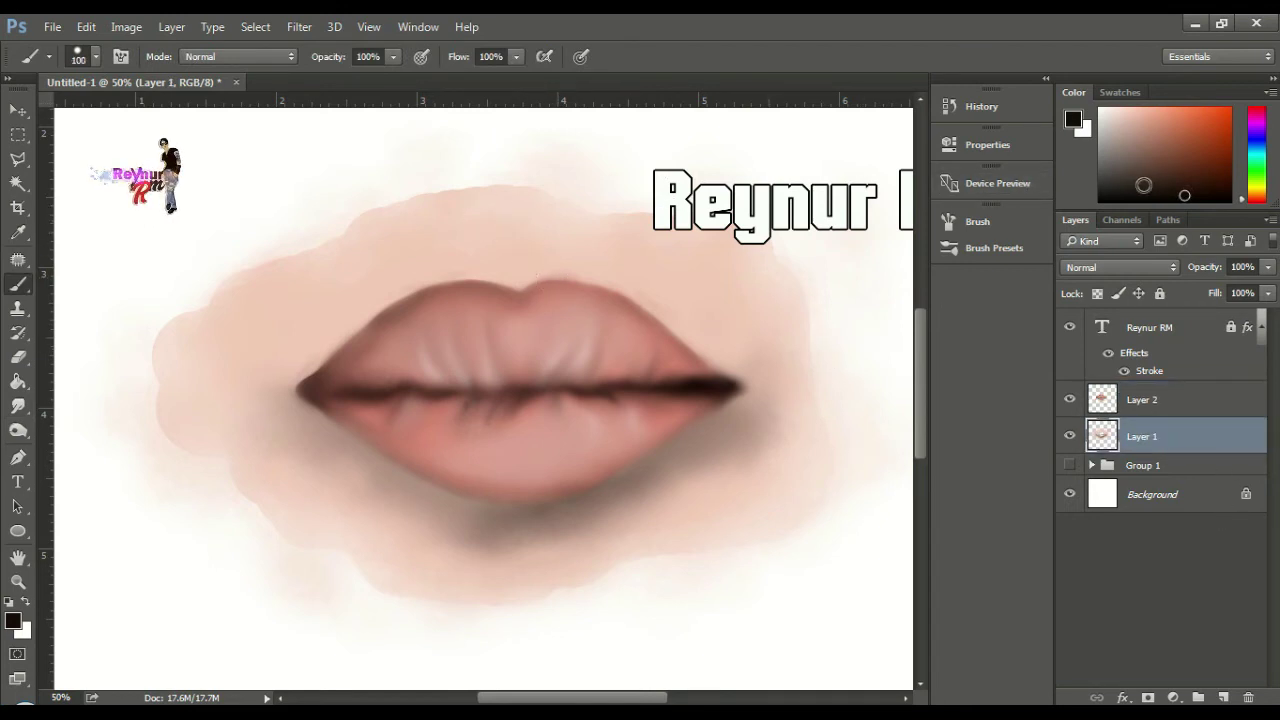
click(1150, 166)
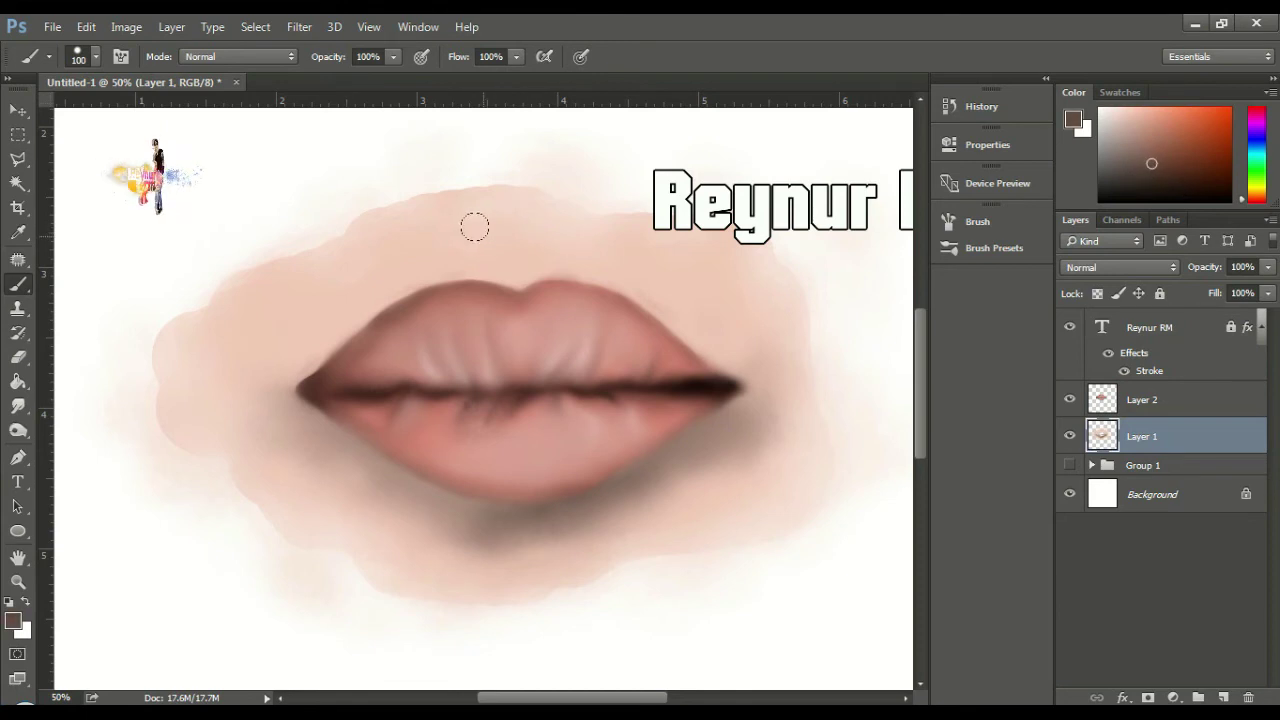
mouse_move(486, 227)
mouse_down()
mouse_move(489, 250)
mouse_move(480, 243)
mouse_up()
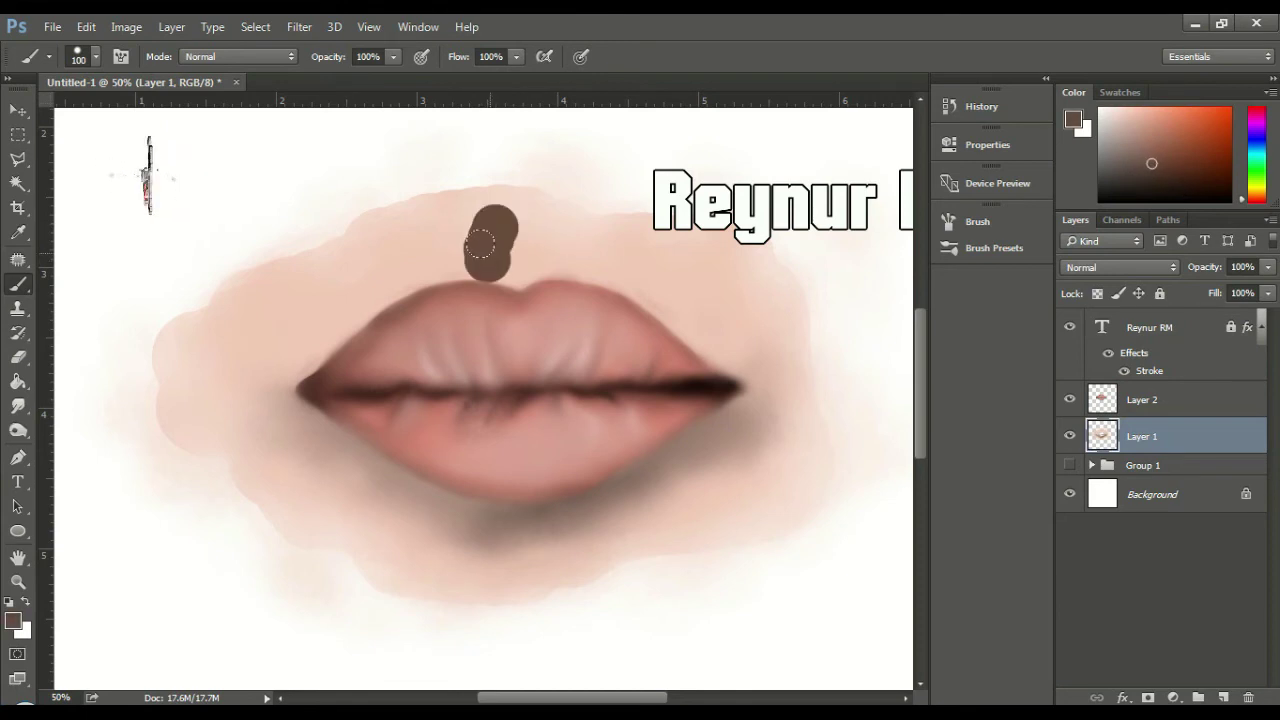
key(ctrl+z)
key(bracketleft)
key(bracketleft)
key(bracketleft)
key(bracketleft)
key(bracketleft)
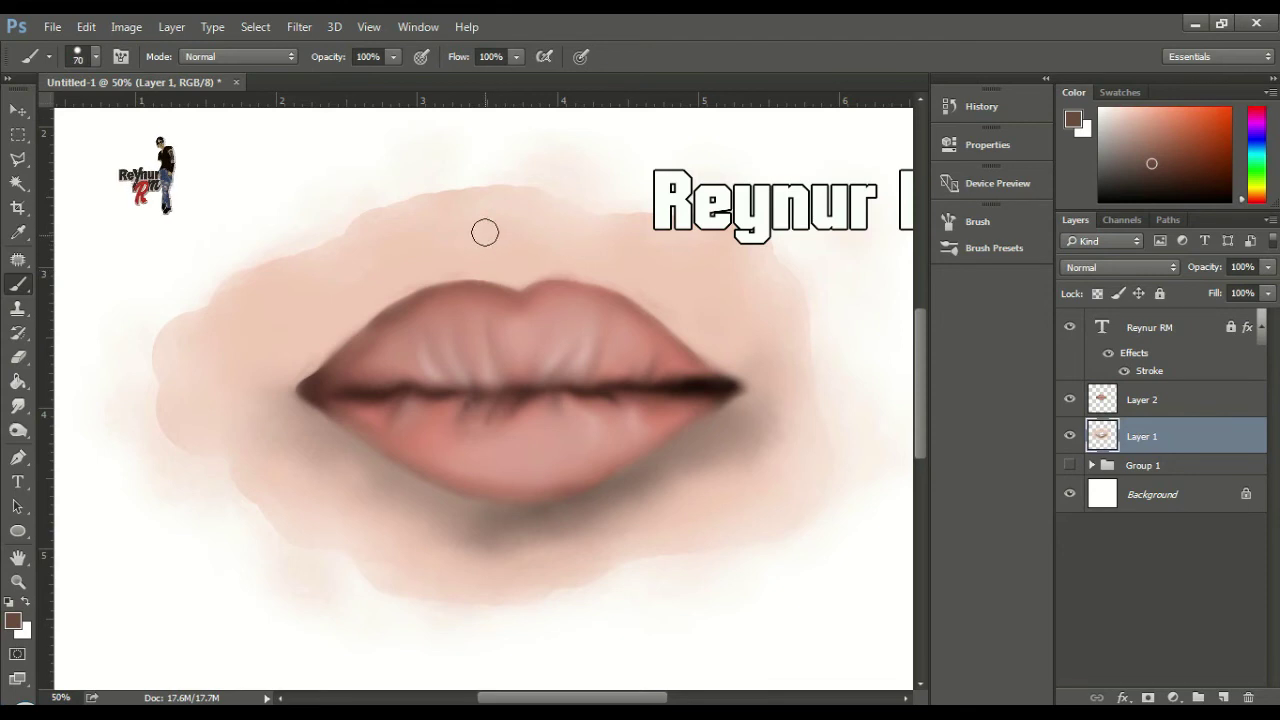
drag(490, 218, 484, 264)
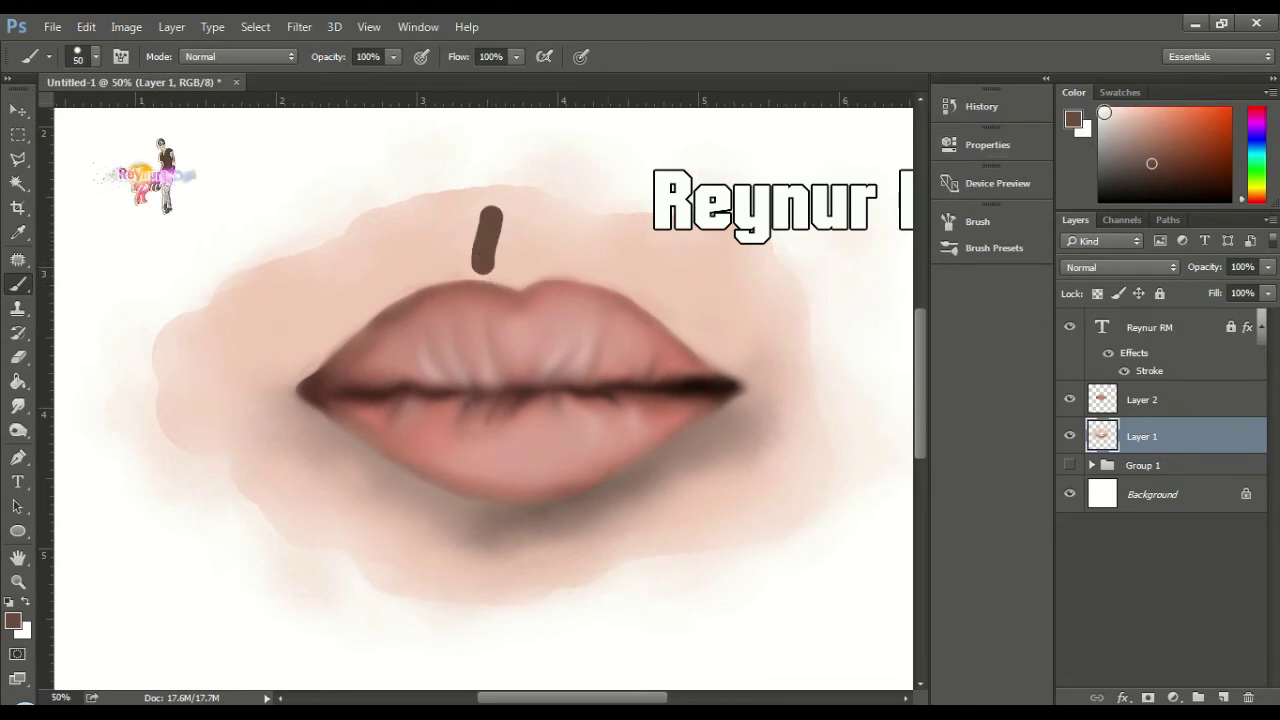
Paint an off-white stroke beside the brown one with a 40 px brush and add a dab above the cupid's bow's right side
alt+click(504, 225)
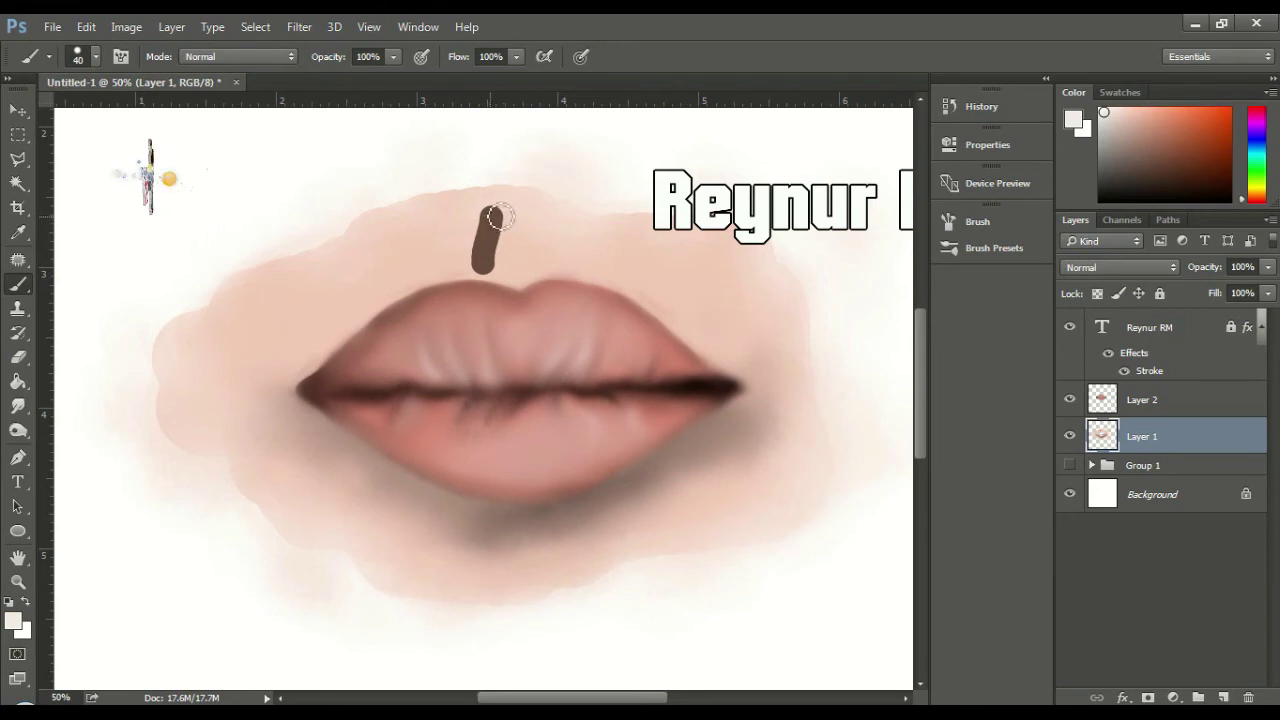
drag(490, 267, 508, 251)
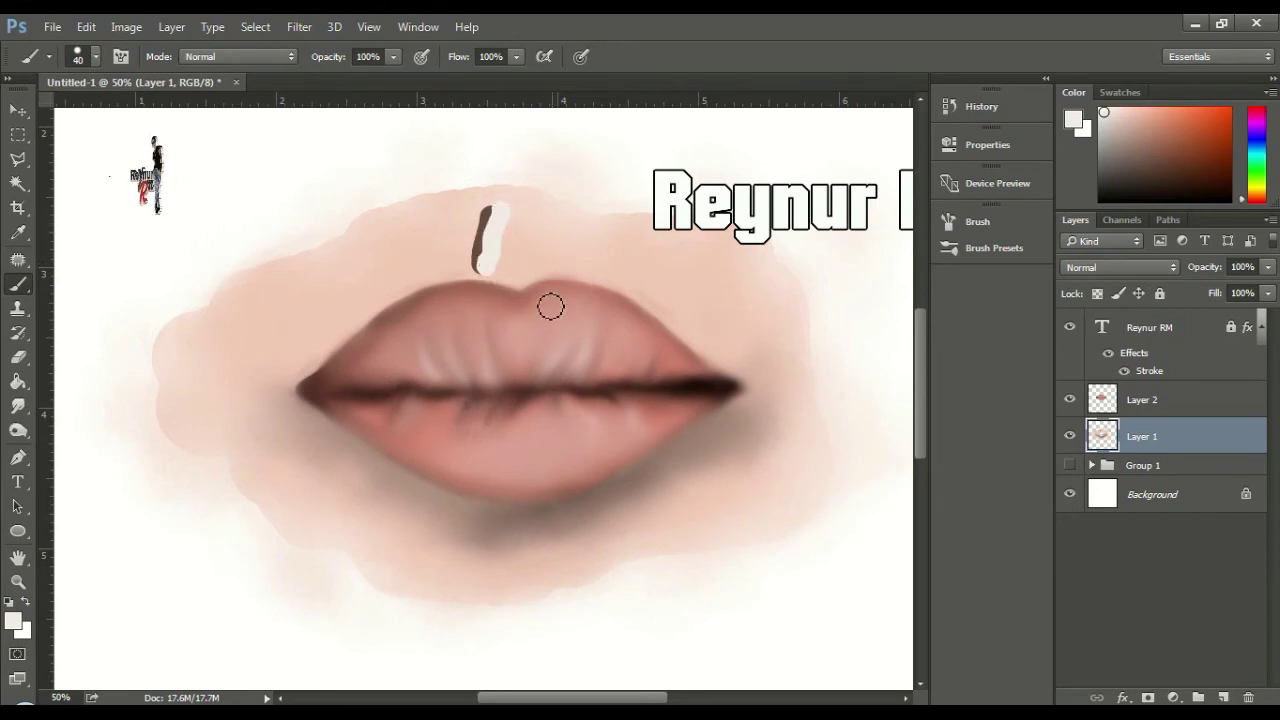
click(540, 257)
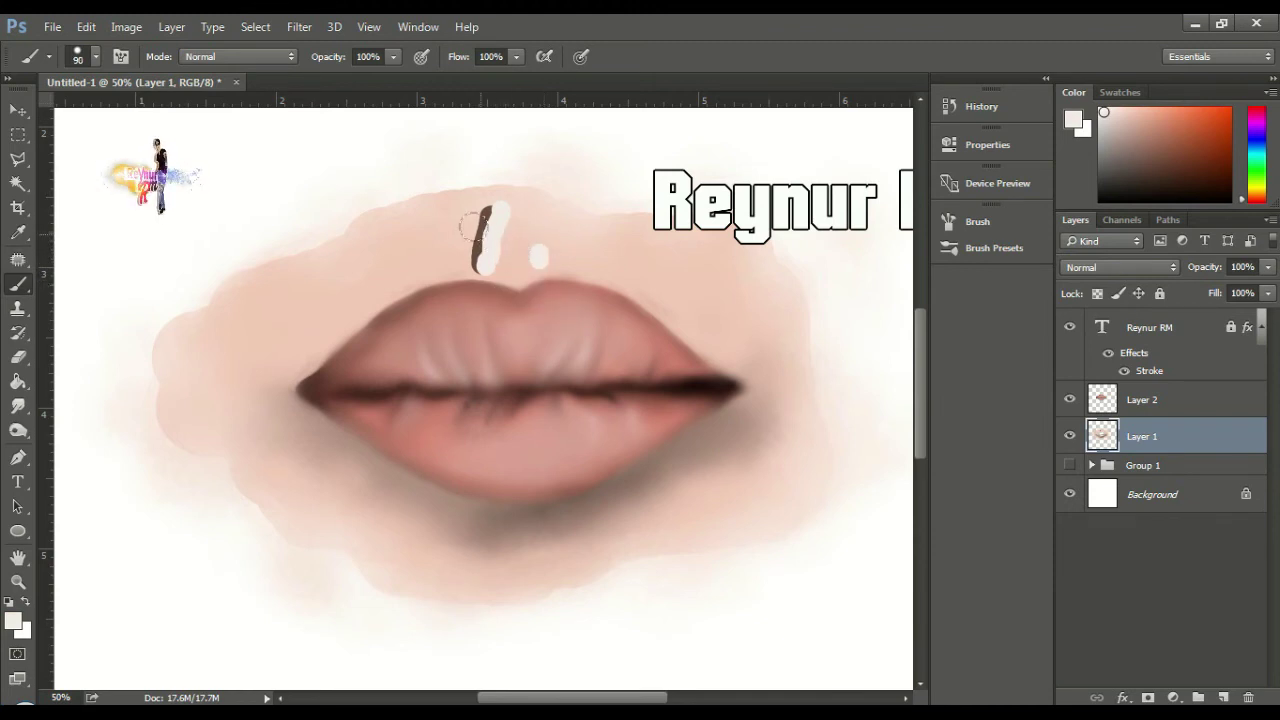
drag(472, 225, 481, 218)
key(ctrl+z)
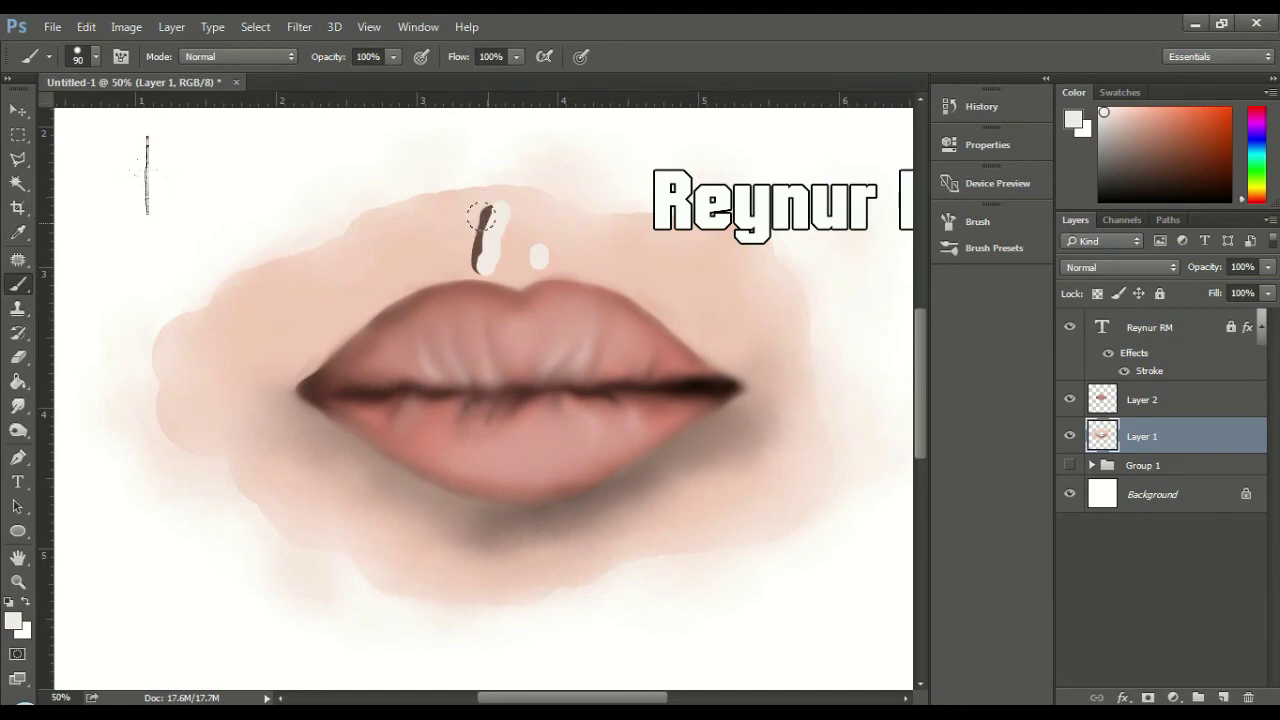
Blend the brown and off-white marks above the upper lip into the skin with the Smudge tool at 17% strength
key(r)
mouse_move(477, 228)
mouse_down()
mouse_move(460, 203)
mouse_move(458, 222)
mouse_move(462, 210)
mouse_move(509, 221)
mouse_move(498, 191)
mouse_move(436, 210)
mouse_move(476, 219)
mouse_move(492, 199)
mouse_move(496, 238)
mouse_move(477, 262)
mouse_up()
key(bracketleft)
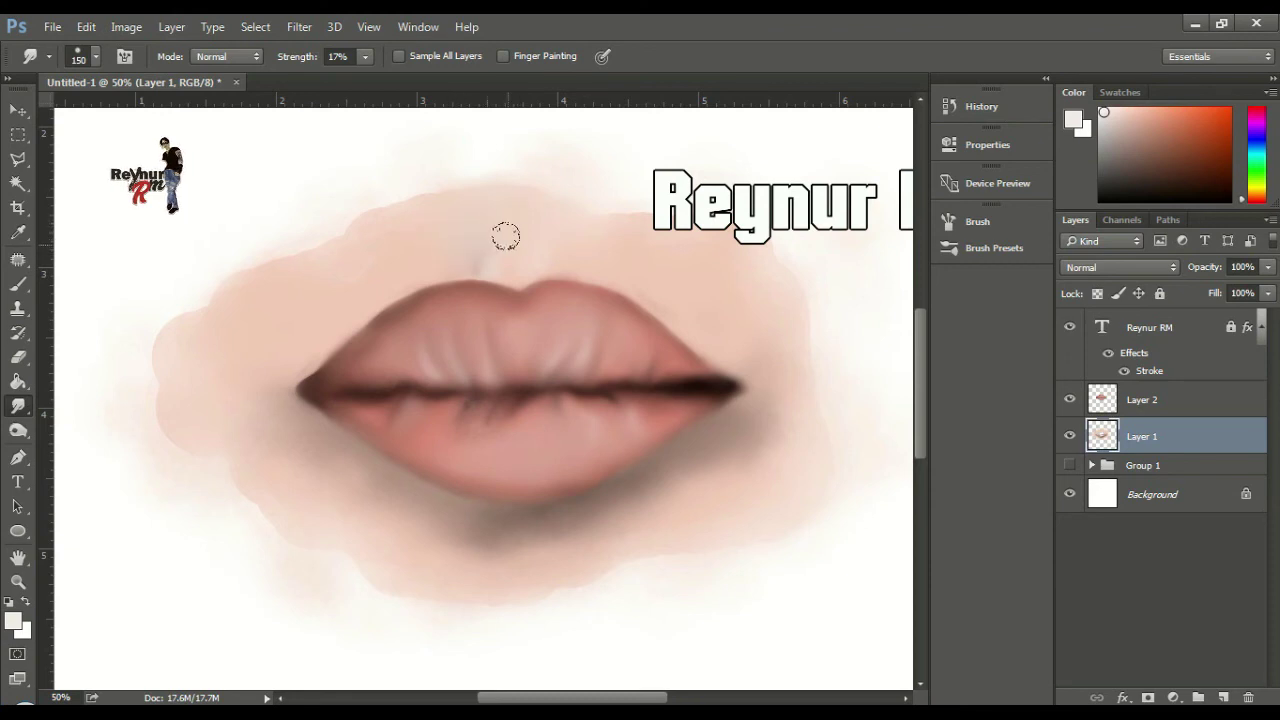
Paint a thin very dark brown line up from the cupid's bow and smudge it into a soft philtrum shadow
key(b)
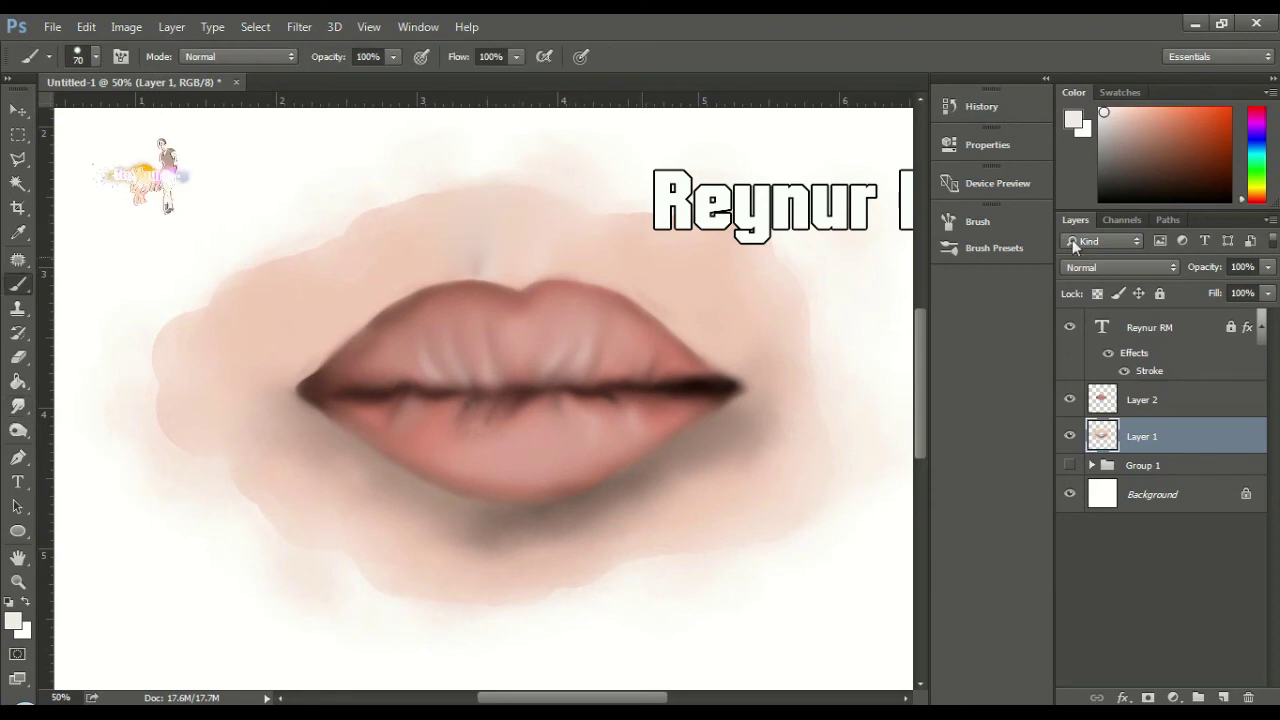
click(1218, 188)
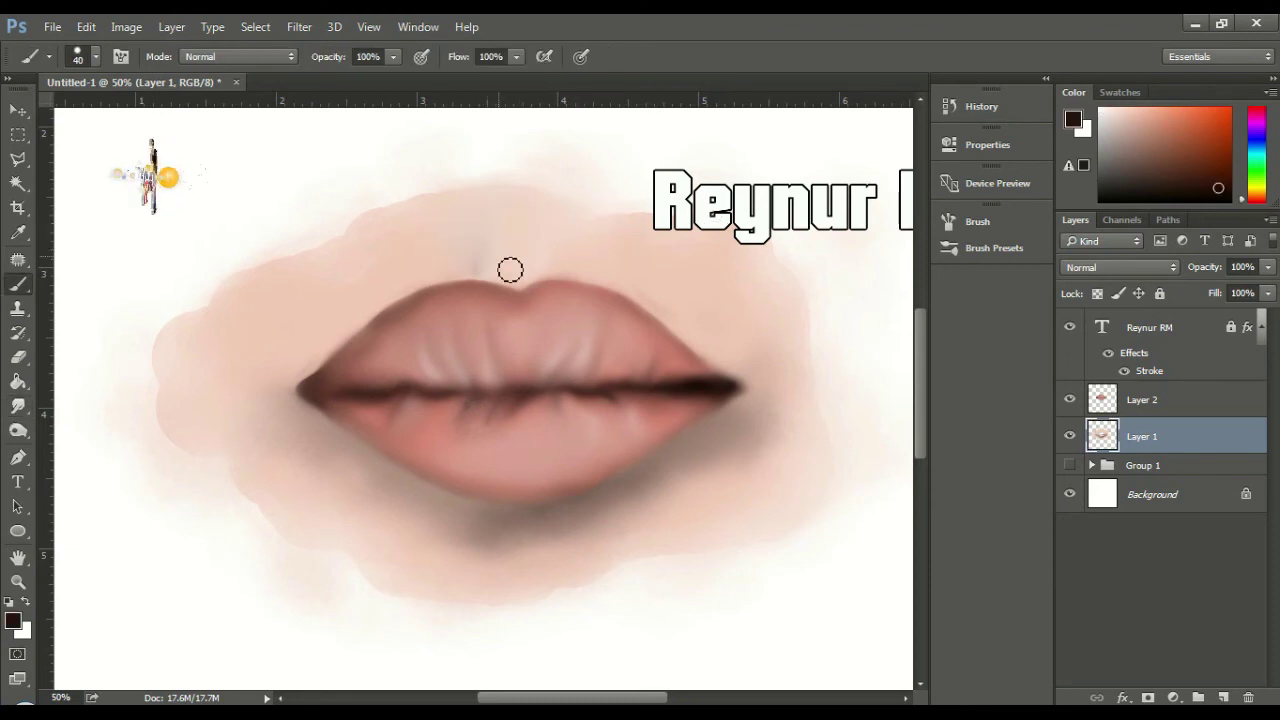
key(bracketleft)
key(bracketleft)
key(bracketleft)
key(bracketleft)
key(bracketleft)
key(bracketleft)
mouse_move(512, 280)
mouse_down()
mouse_move(483, 216)
mouse_move(489, 285)
mouse_move(458, 246)
mouse_move(493, 209)
mouse_up()
key(r)
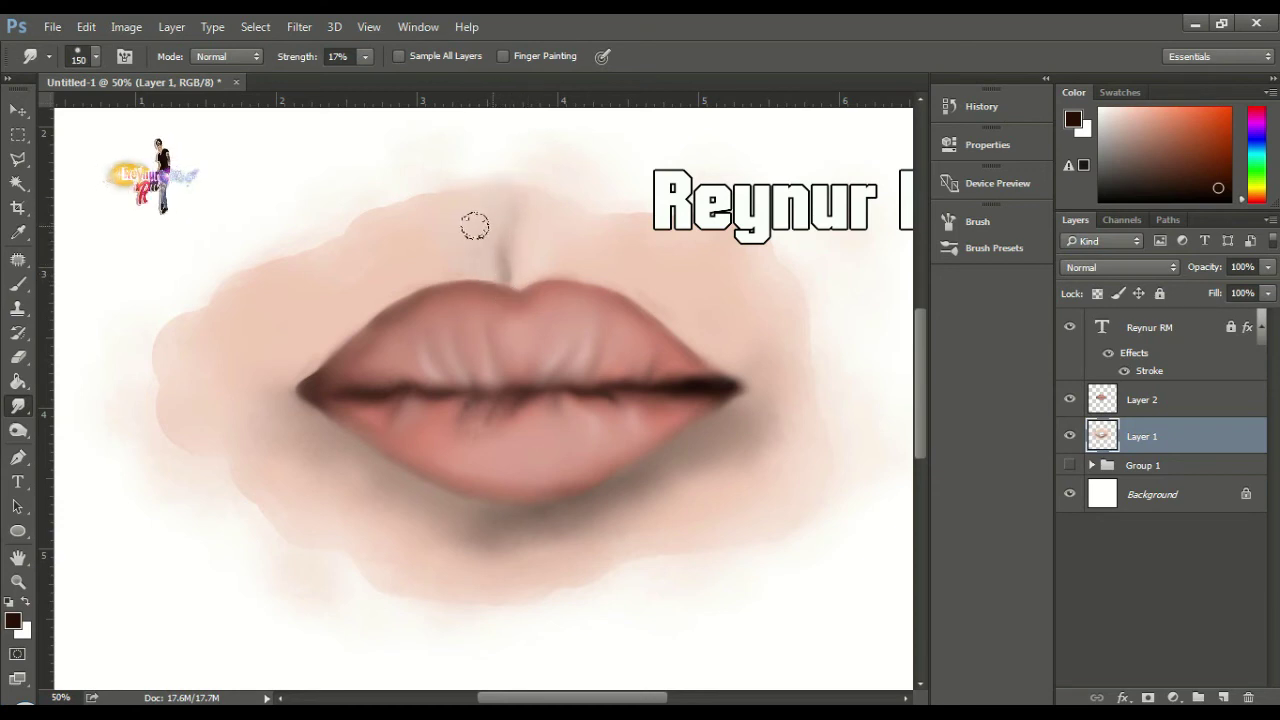
mouse_move(497, 287)
mouse_down()
mouse_move(514, 250)
mouse_move(492, 201)
mouse_move(474, 229)
mouse_move(512, 212)
mouse_move(478, 197)
mouse_move(512, 187)
mouse_move(500, 220)
mouse_move(480, 210)
mouse_move(509, 189)
mouse_move(495, 262)
mouse_up()
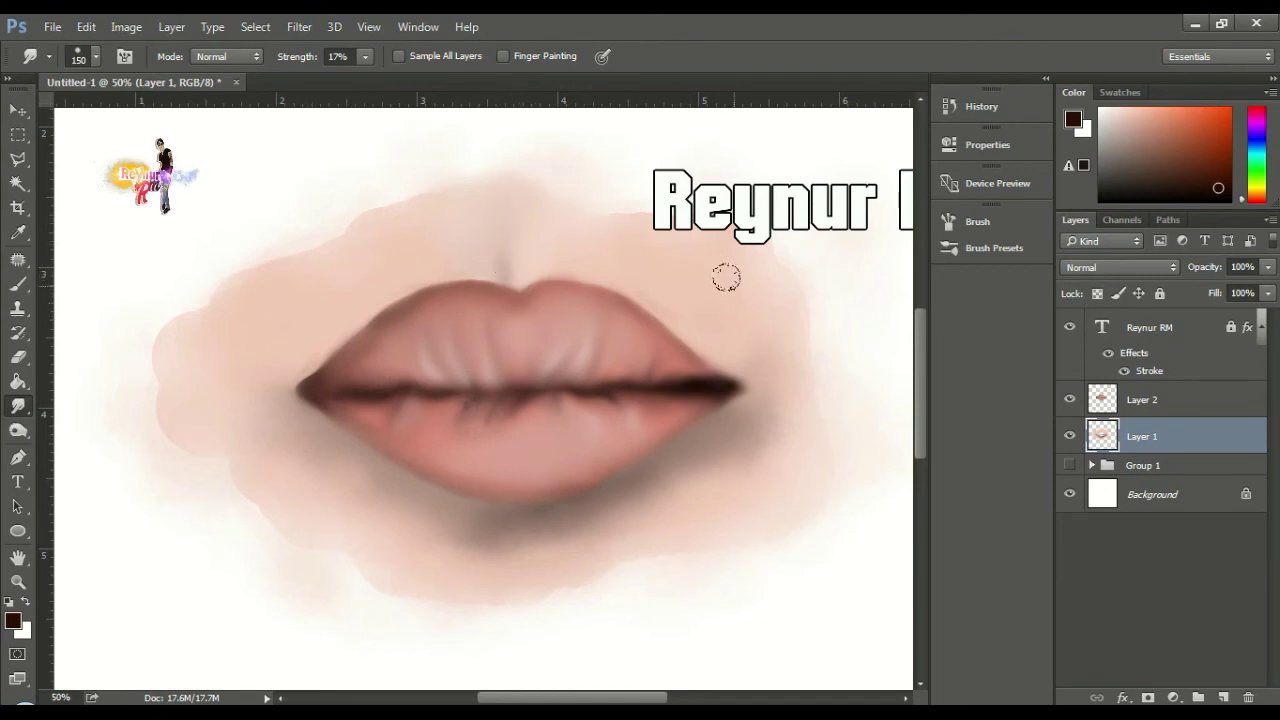
On Layer 2, soften the cupid's bow edge with the Smudge tool at 36% strength
click(1141, 398)
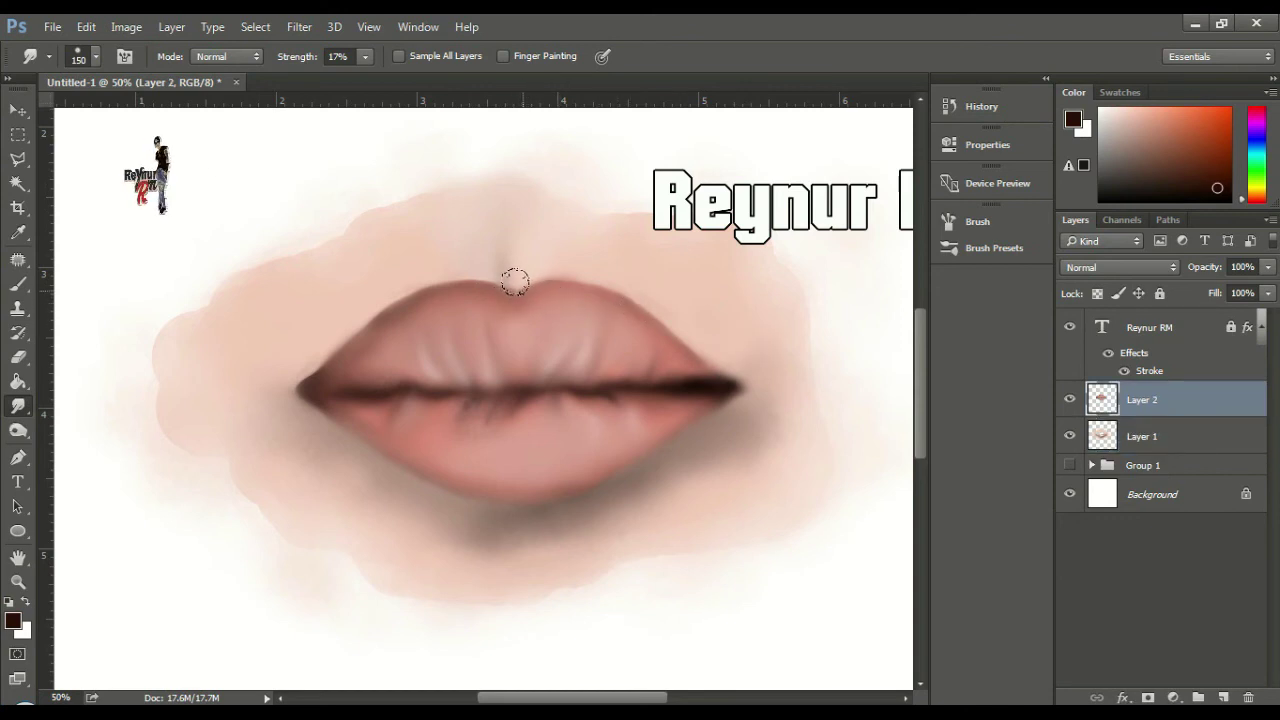
click(365, 59)
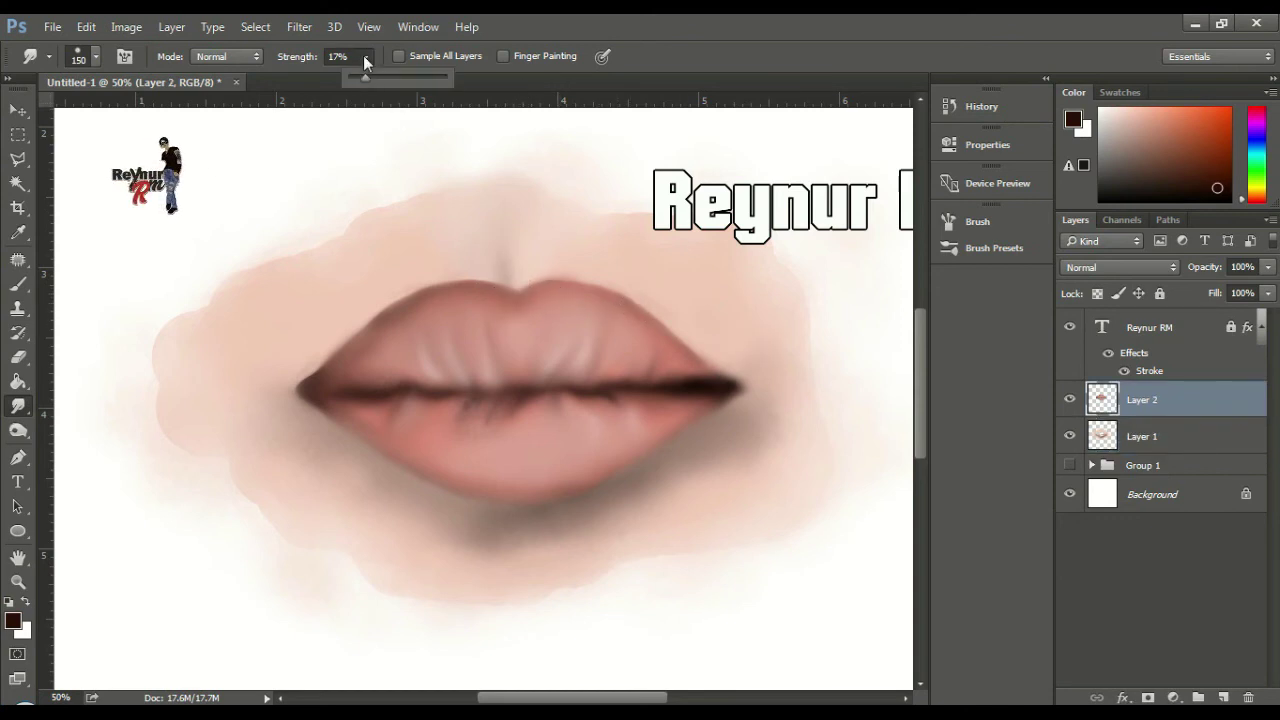
click(444, 160)
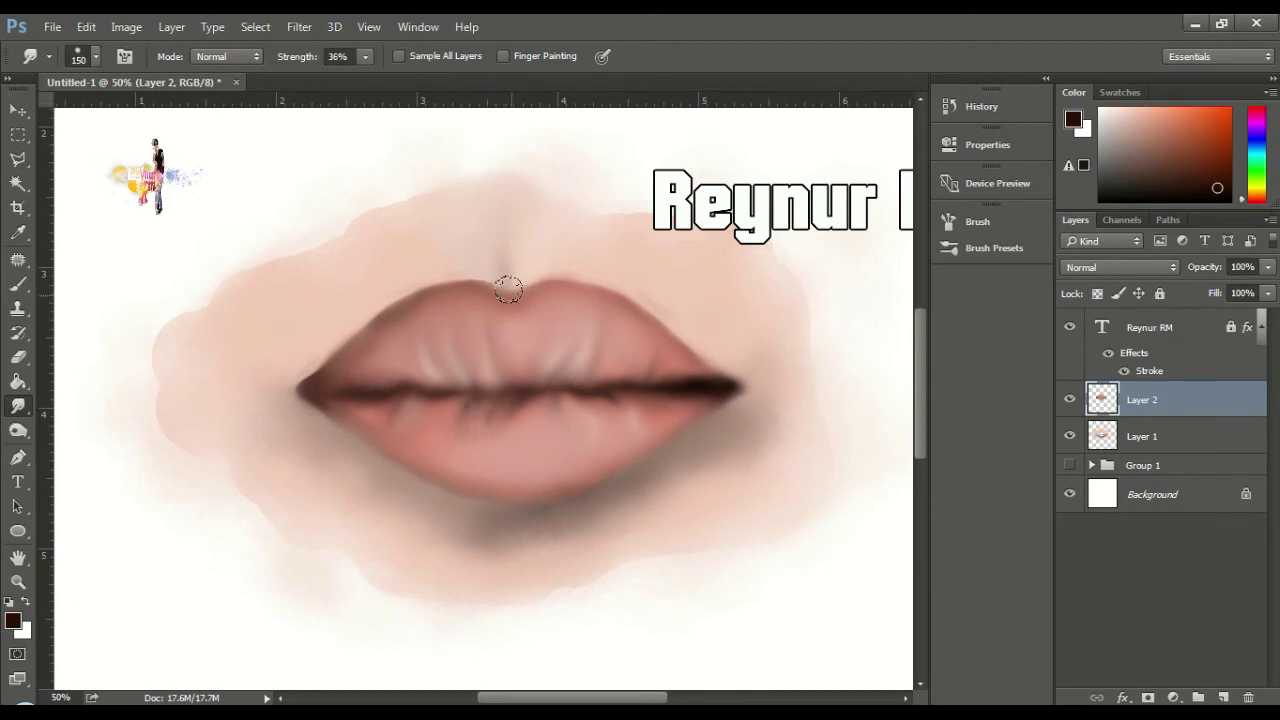
mouse_move(503, 289)
mouse_down()
mouse_move(543, 291)
mouse_move(525, 292)
mouse_up()
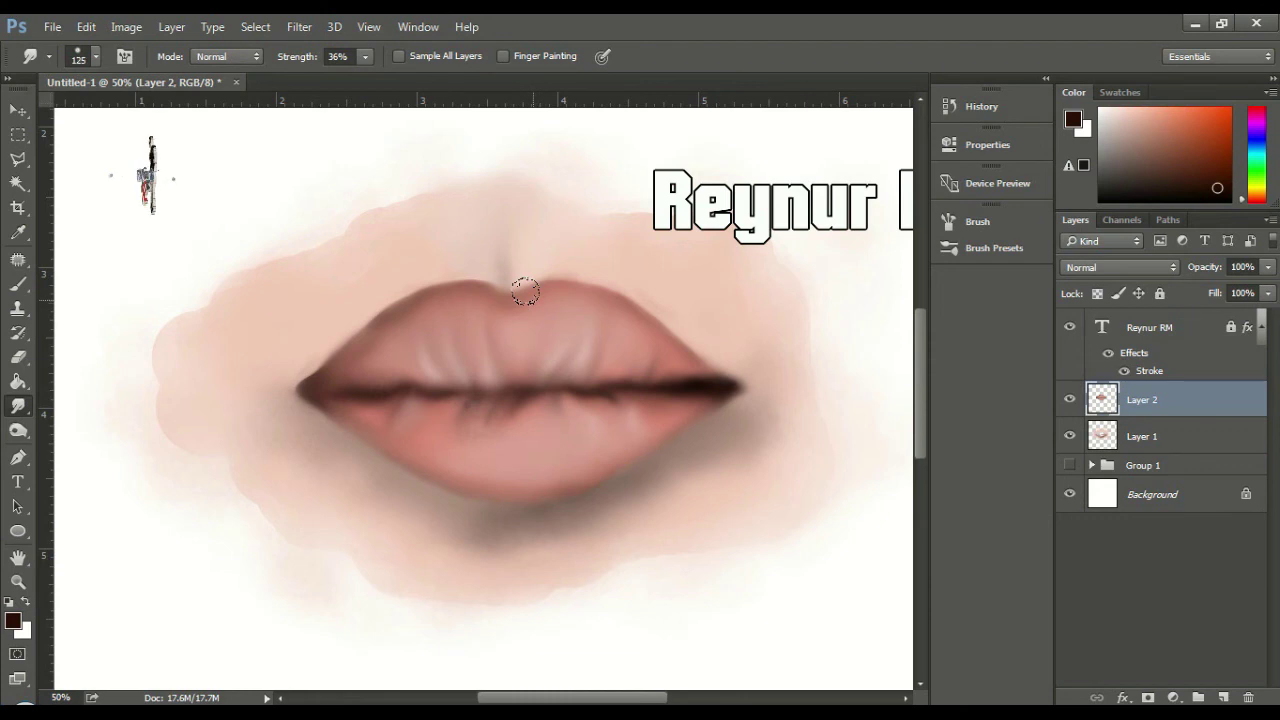
key(bracketleft)
key(bracketleft)
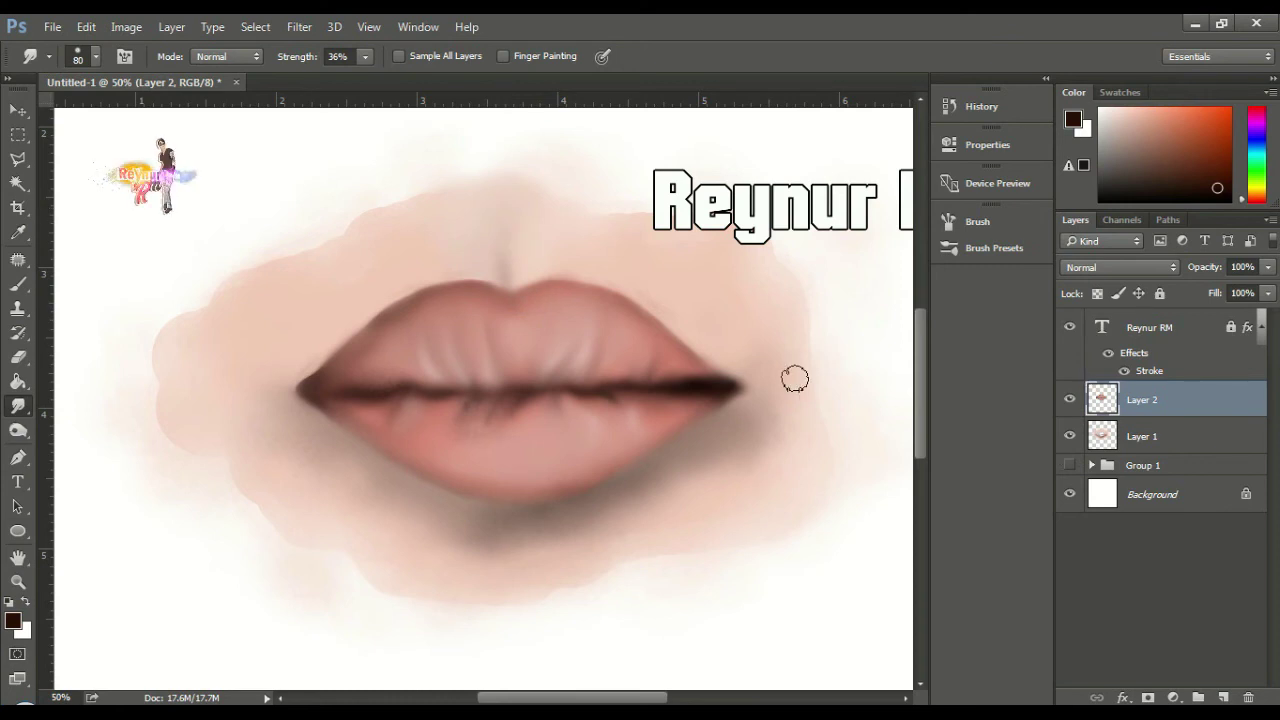
Merge Layer 1 and Layer 2, and blend the lip outline into the skin with a 125 px Smudge brush
key(alt+bracketleft)
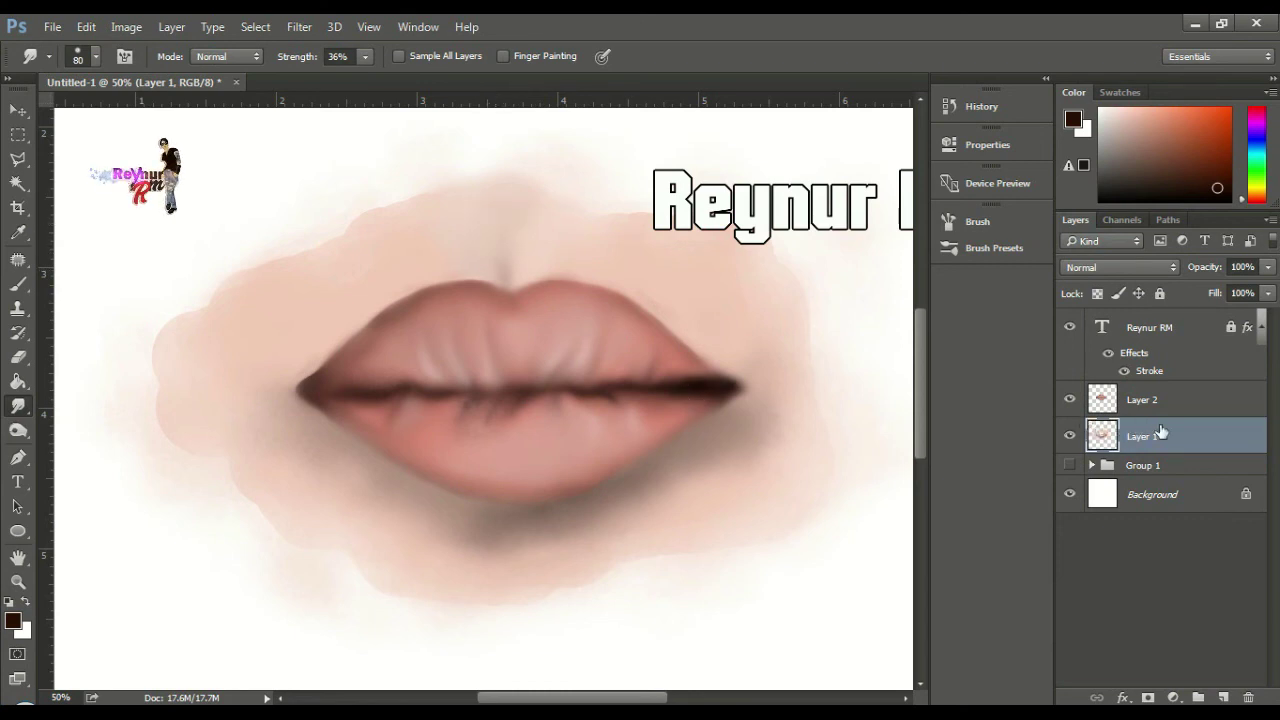
click(1178, 399)
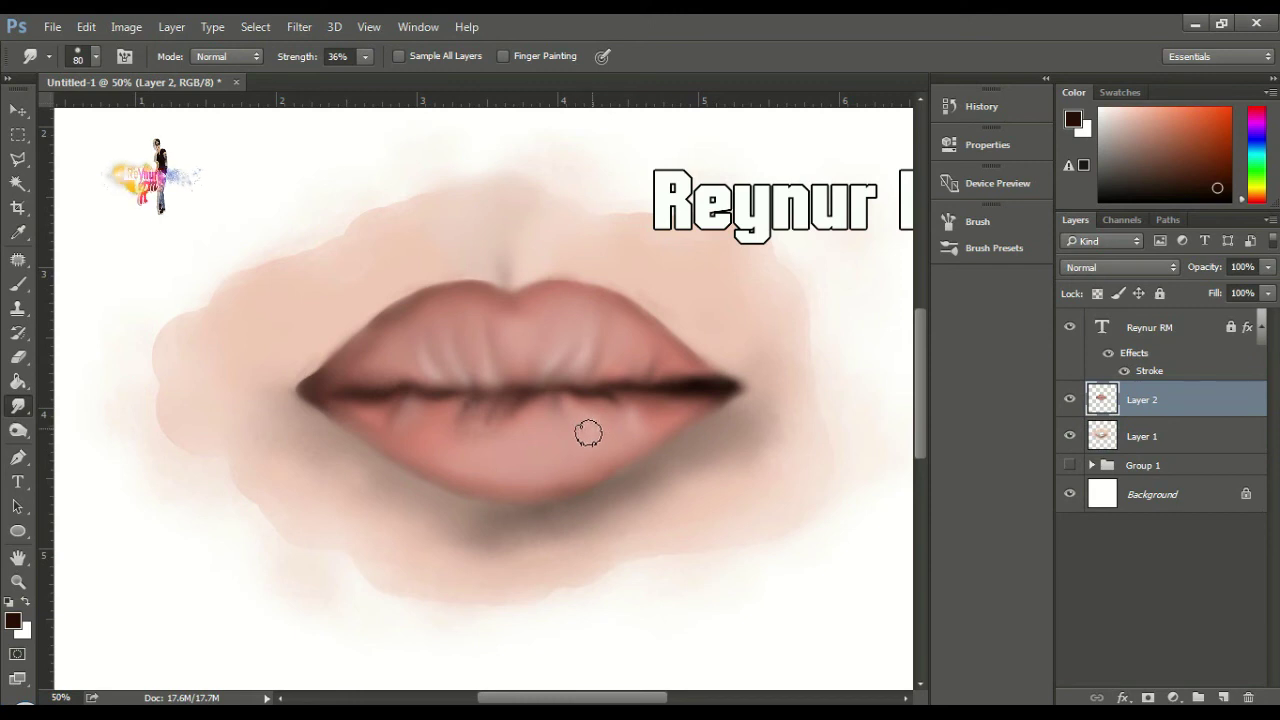
key(bracketright)
key(bracketright)
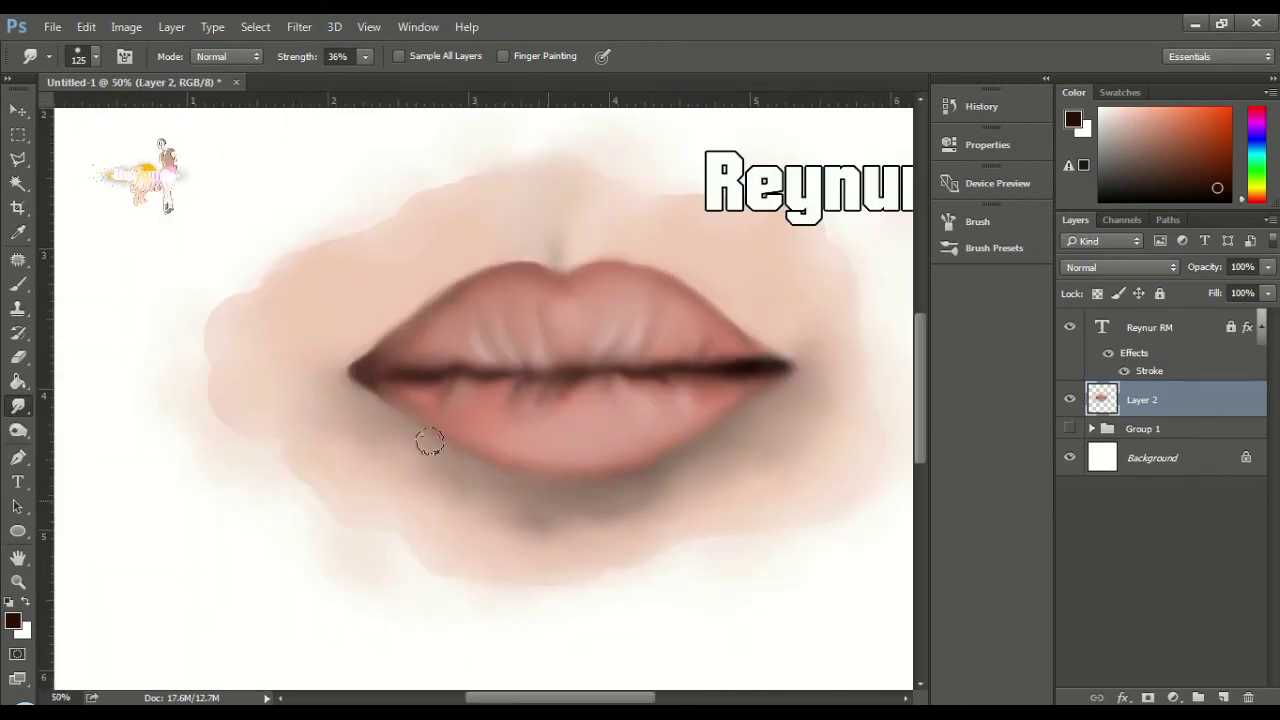
drag(523, 268, 465, 323)
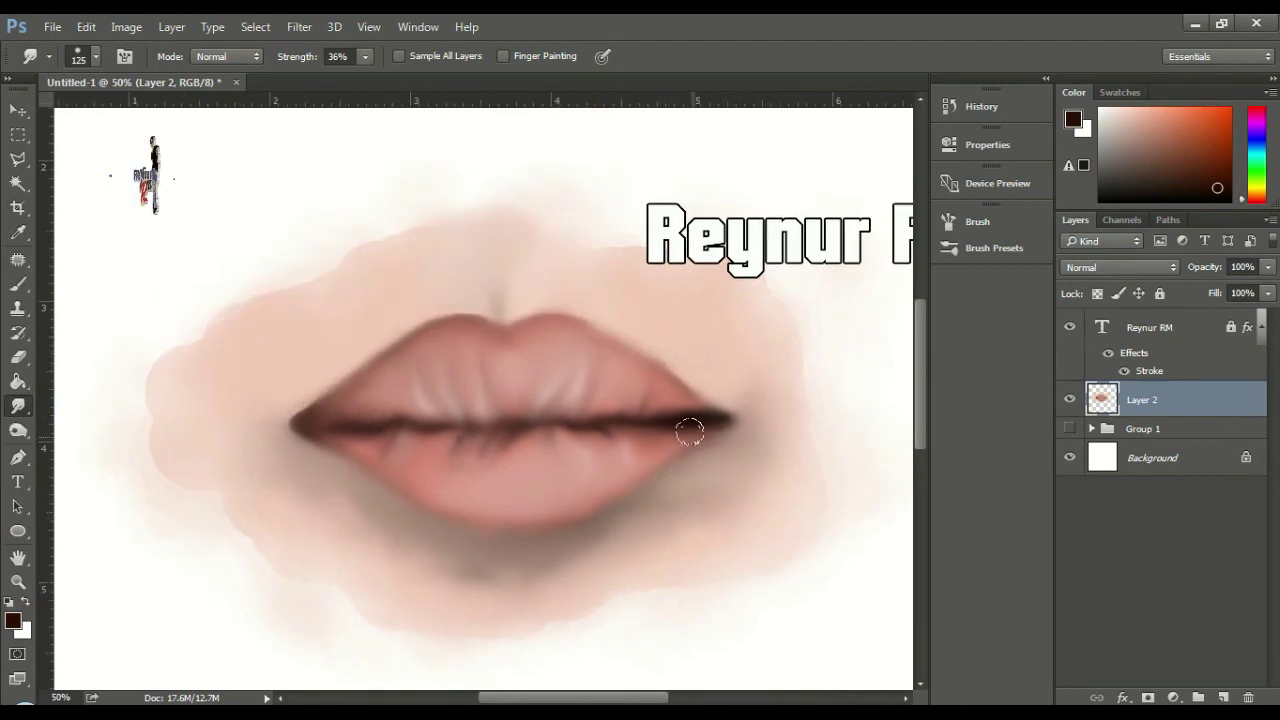
drag(675, 270, 583, 297)
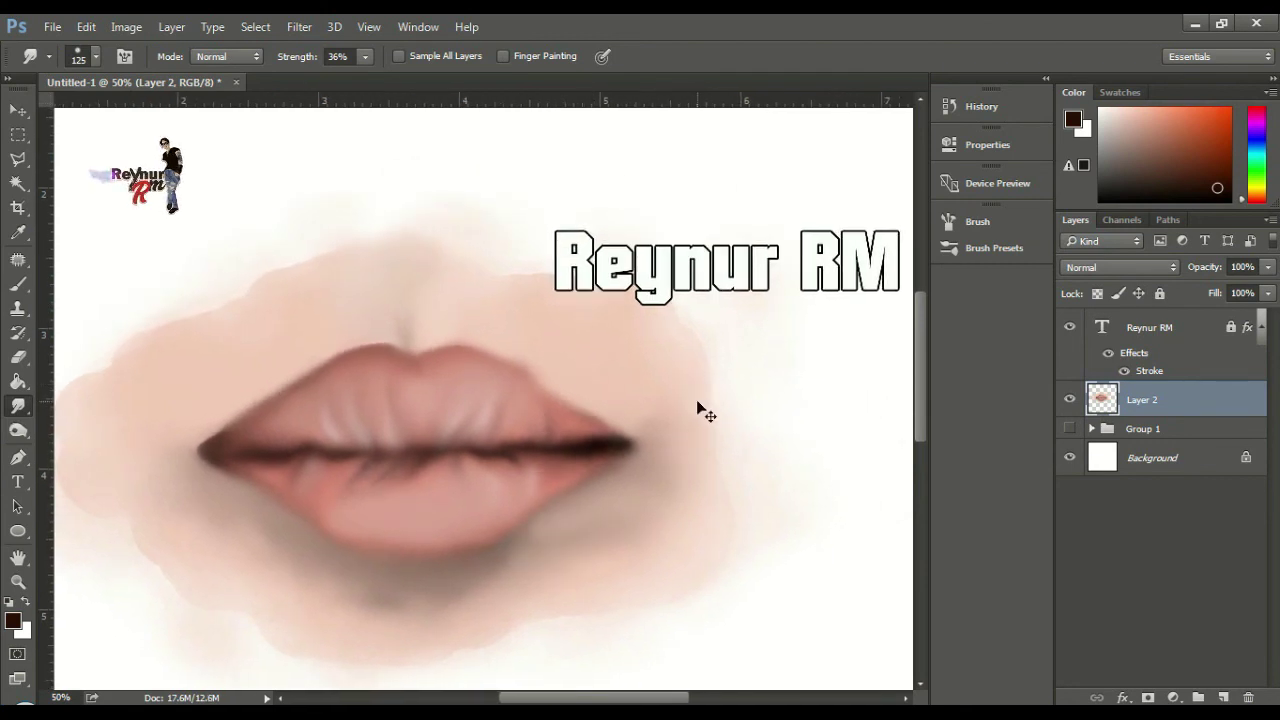
key(ctrl+minus)
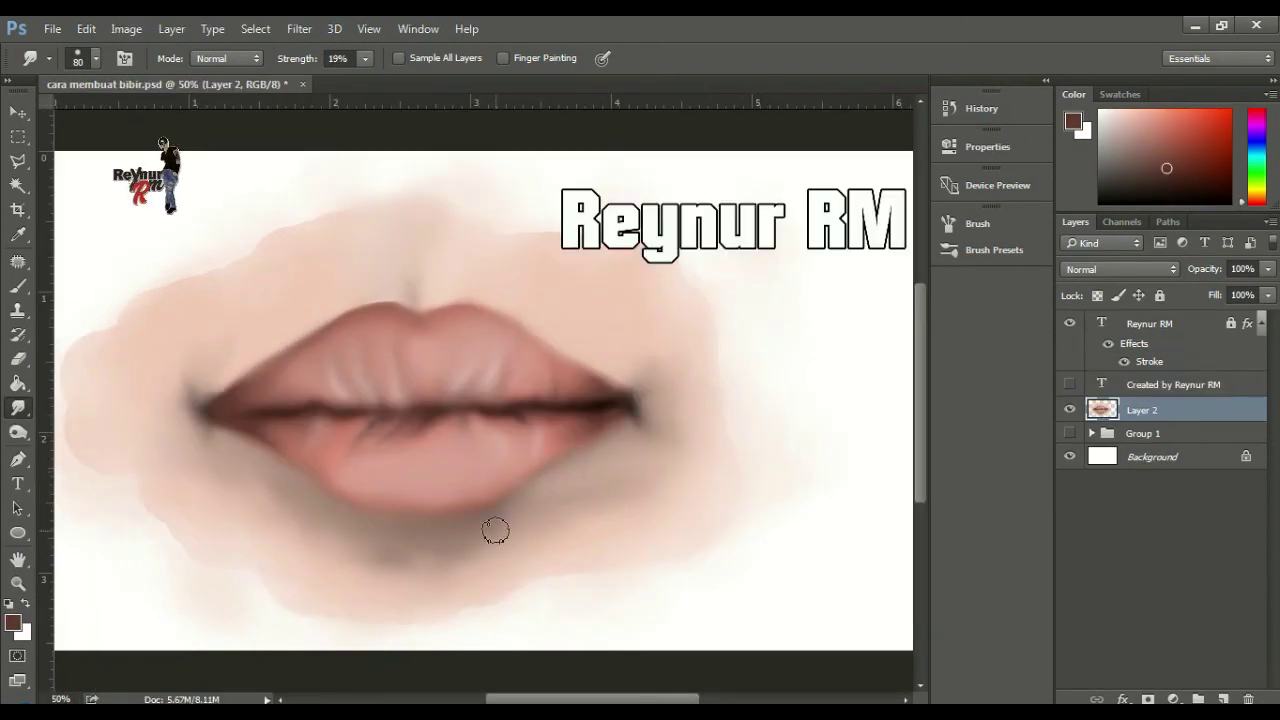
Try to paint a muted shadow stroke beneath the lower lip with a darkened version of a sampled skin tone
key(i)
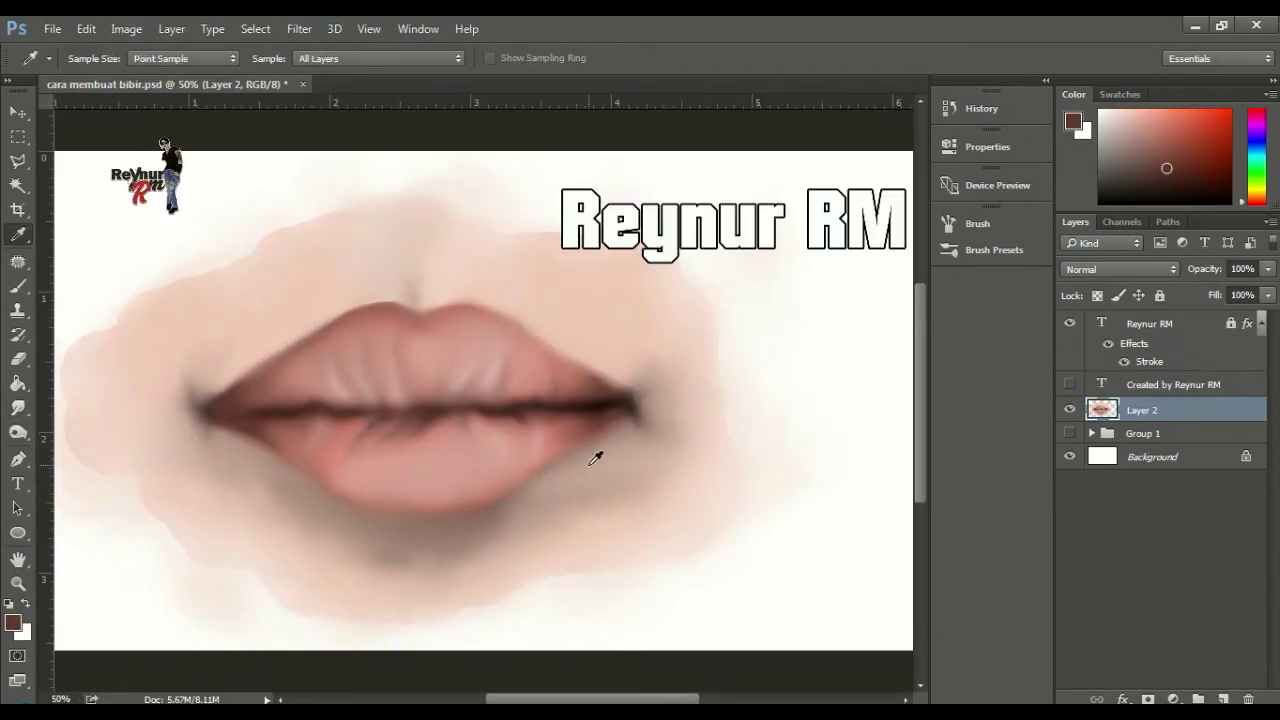
click(640, 460)
key(b)
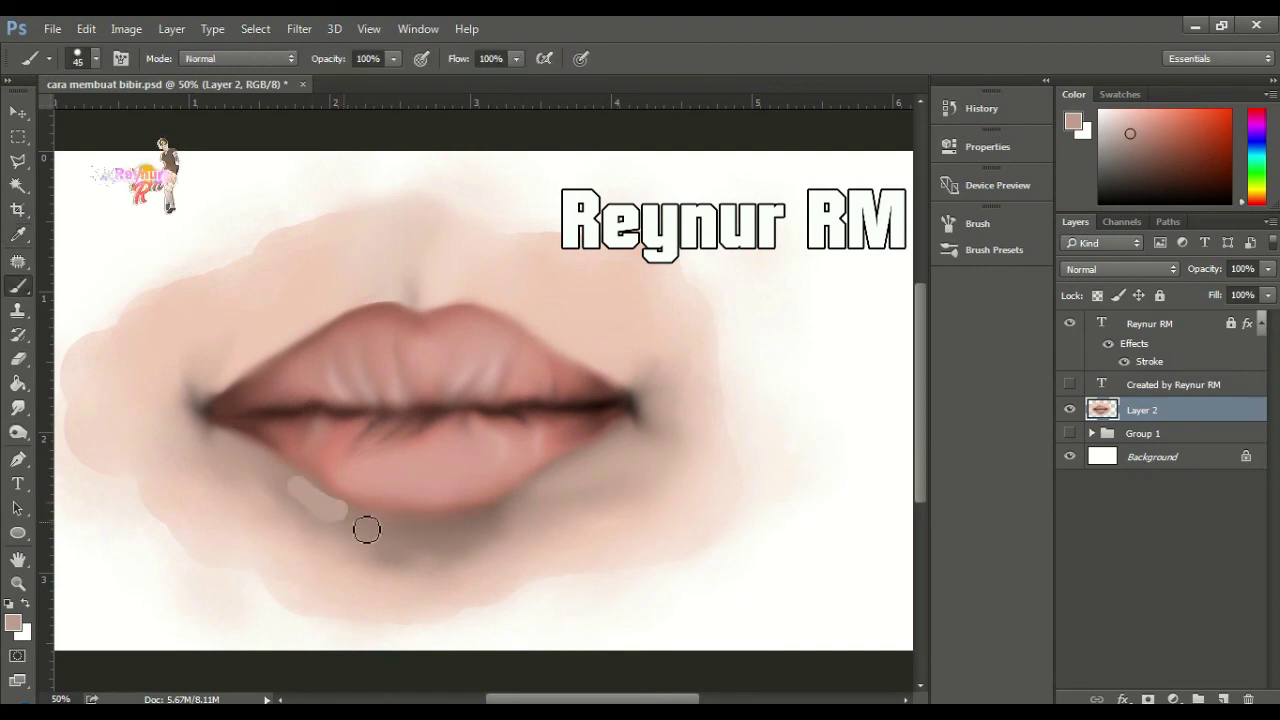
click(1146, 152)
drag(328, 504, 451, 549)
key(ctrl+z)
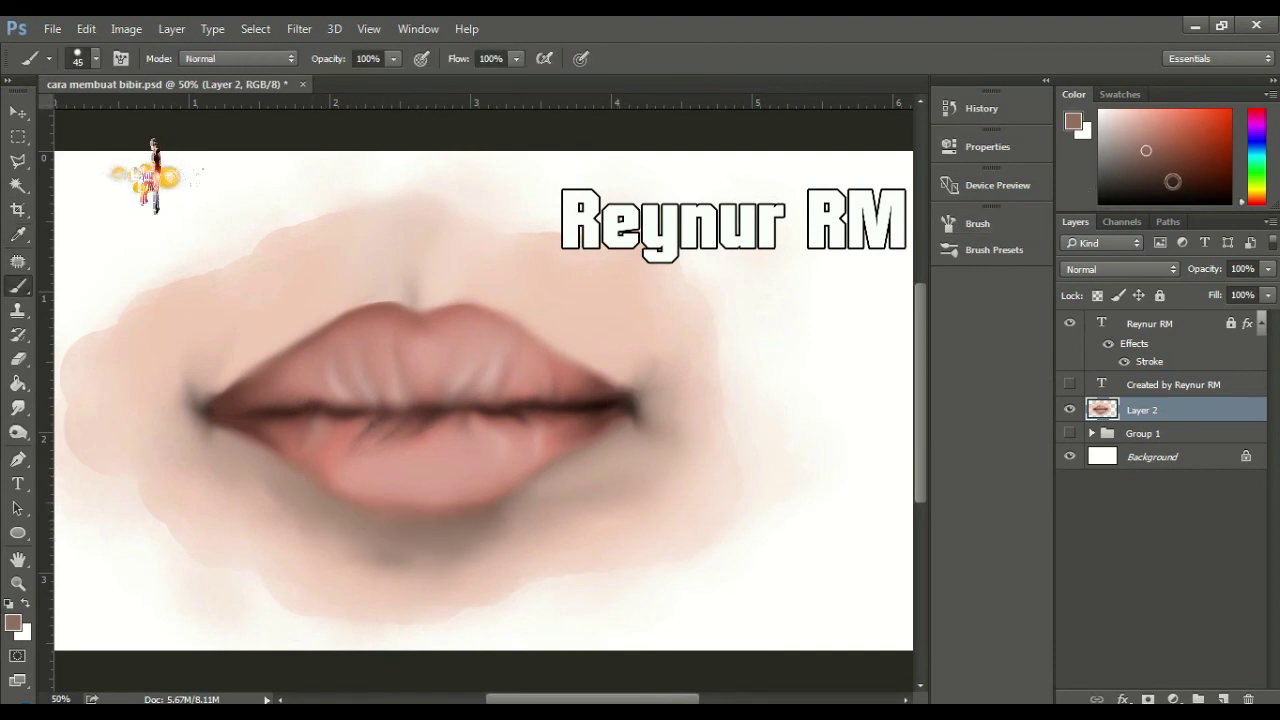
Paint a dark brown shadow beneath the centre of the lower lip and blend it with the Smudge tool at 19% strength
click(1172, 181)
mouse_move(355, 518)
mouse_down()
mouse_move(484, 540)
mouse_move(420, 560)
mouse_move(490, 516)
mouse_move(326, 515)
mouse_move(362, 524)
mouse_move(320, 502)
mouse_move(438, 540)
mouse_move(352, 516)
mouse_move(456, 524)
mouse_move(338, 551)
mouse_move(426, 553)
mouse_move(508, 528)
mouse_move(456, 563)
mouse_move(430, 541)
mouse_move(334, 528)
mouse_move(419, 578)
mouse_move(484, 558)
mouse_move(458, 571)
mouse_move(374, 538)
mouse_move(321, 545)
mouse_move(394, 549)
mouse_move(403, 566)
mouse_move(423, 539)
mouse_move(329, 535)
mouse_move(373, 556)
mouse_move(530, 541)
mouse_move(371, 570)
mouse_move(450, 583)
mouse_move(406, 570)
mouse_up()
key(r)
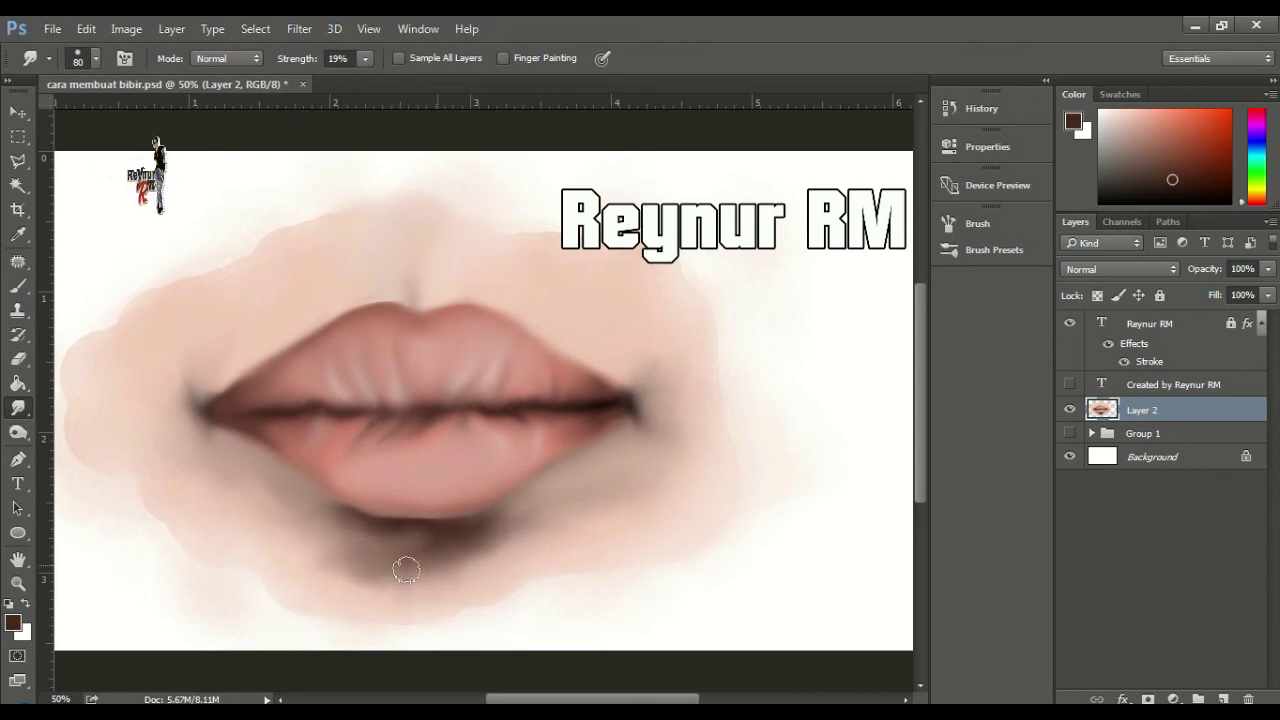
mouse_move(352, 535)
mouse_down()
mouse_move(468, 559)
mouse_move(505, 526)
mouse_move(448, 546)
mouse_move(514, 543)
mouse_move(489, 549)
mouse_move(512, 560)
mouse_move(450, 566)
mouse_move(571, 544)
mouse_move(402, 580)
mouse_move(486, 547)
mouse_move(429, 538)
mouse_move(503, 531)
mouse_up()
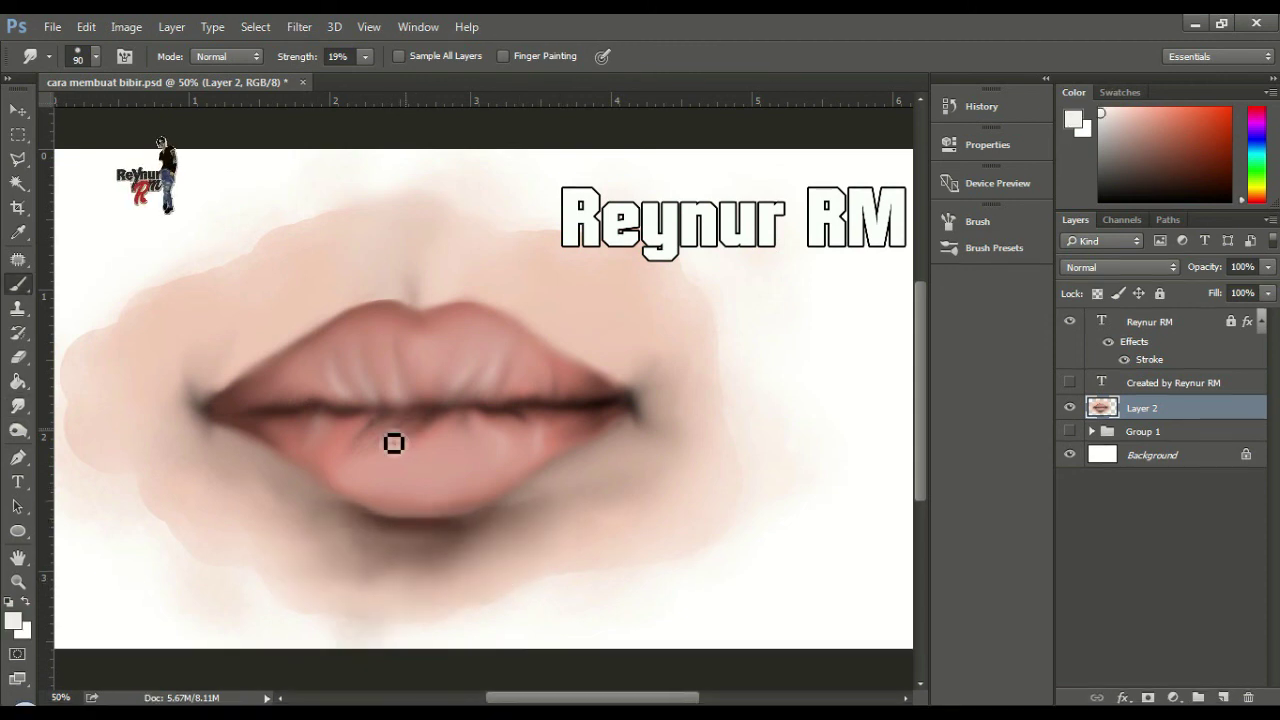
Paint off-white highlight squiggles with a 9 px brush on the lower lip's centre and left end and the upper lip's right half
drag(396, 458, 522, 455)
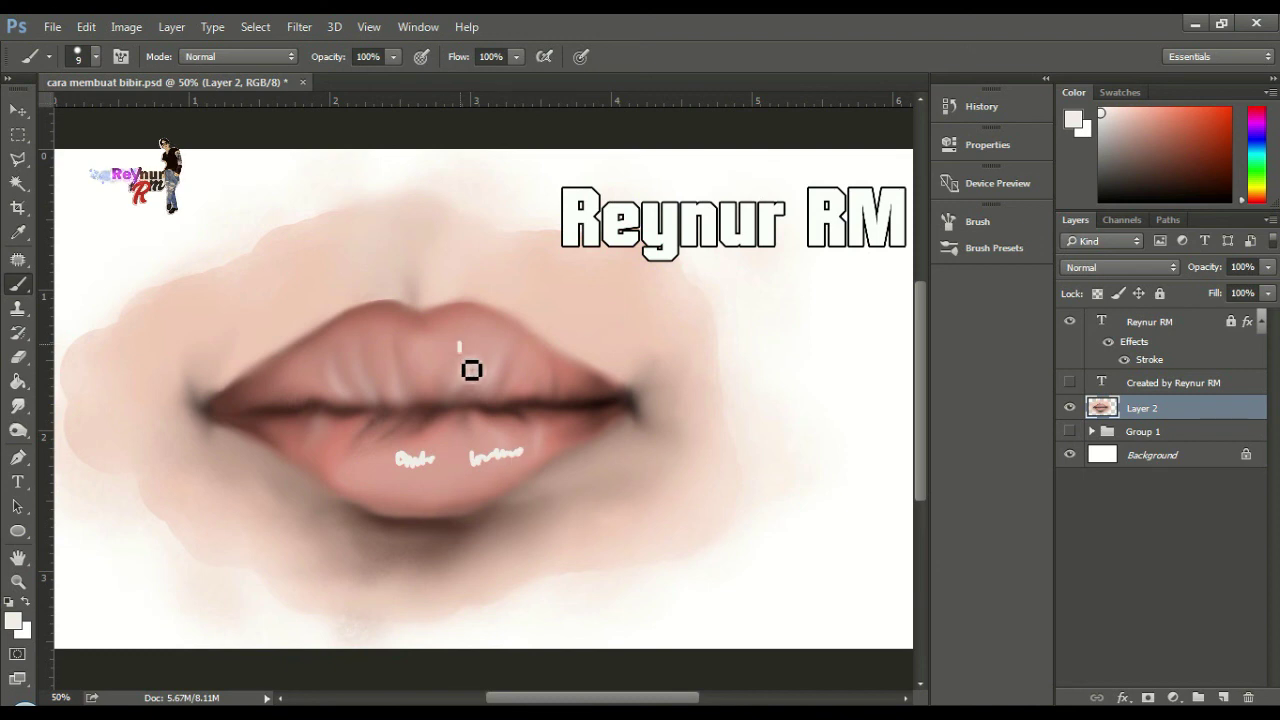
drag(459, 350, 492, 347)
drag(283, 439, 309, 457)
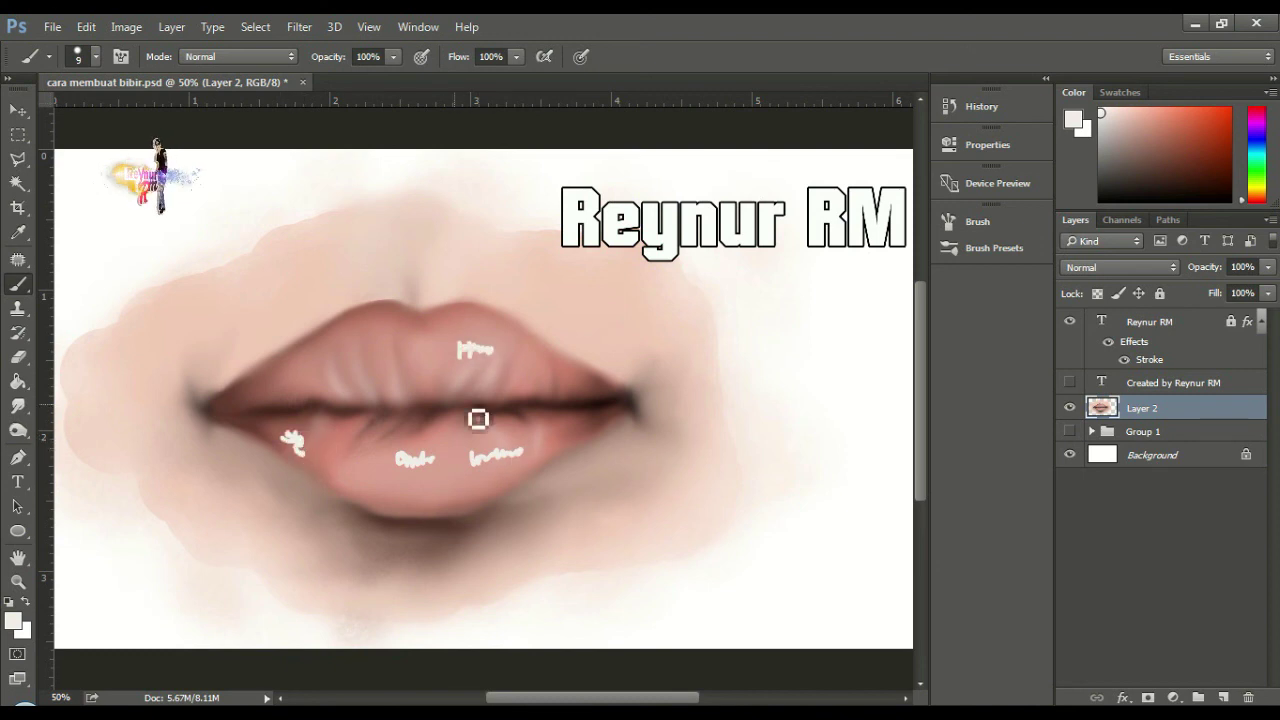
Soften the off-white highlights on both lips with a 90 px Smudge brush at 19% strength
key(r)
mouse_move(490, 348)
mouse_down()
mouse_move(471, 337)
mouse_move(449, 350)
mouse_up()
drag(391, 462, 527, 457)
drag(288, 442, 308, 446)
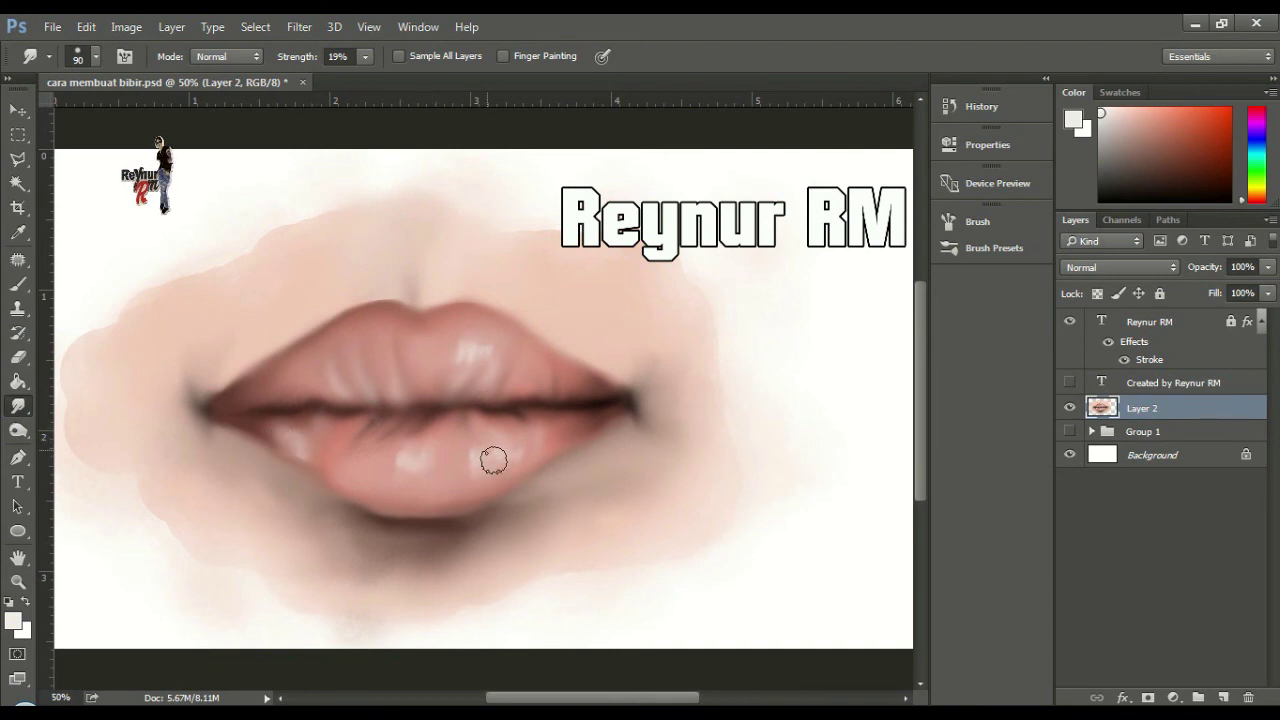
Paint brighter off-white highlights on the upper lip's right half and along the lower lip, and soften them with the Smudge tool
key(b)
drag(464, 353, 482, 350)
mouse_move(404, 461)
mouse_down()
mouse_move(512, 459)
mouse_move(417, 466)
mouse_up()
click(18, 406)
drag(468, 356, 460, 355)
Deepen the lip creases and edges with a 70 px Burn tool set to Shadows at 28% exposure, and soften them with the Smudge tool
click(18, 430)
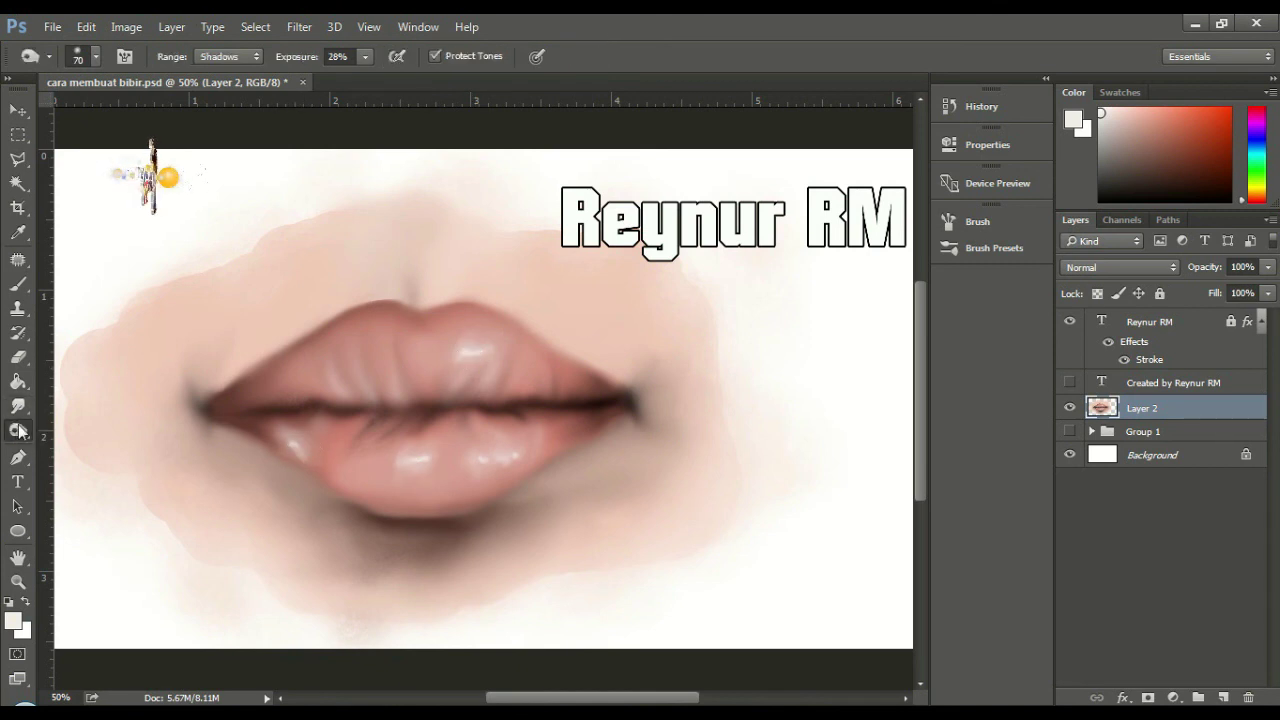
mouse_move(368, 426)
mouse_down()
mouse_move(351, 411)
mouse_move(381, 394)
mouse_move(426, 414)
mouse_up()
mouse_move(496, 355)
mouse_down()
mouse_move(386, 423)
mouse_move(603, 400)
mouse_move(424, 484)
mouse_move(543, 458)
mouse_move(374, 502)
mouse_up()
mouse_move(349, 355)
mouse_down()
mouse_move(323, 348)
mouse_move(400, 329)
mouse_up()
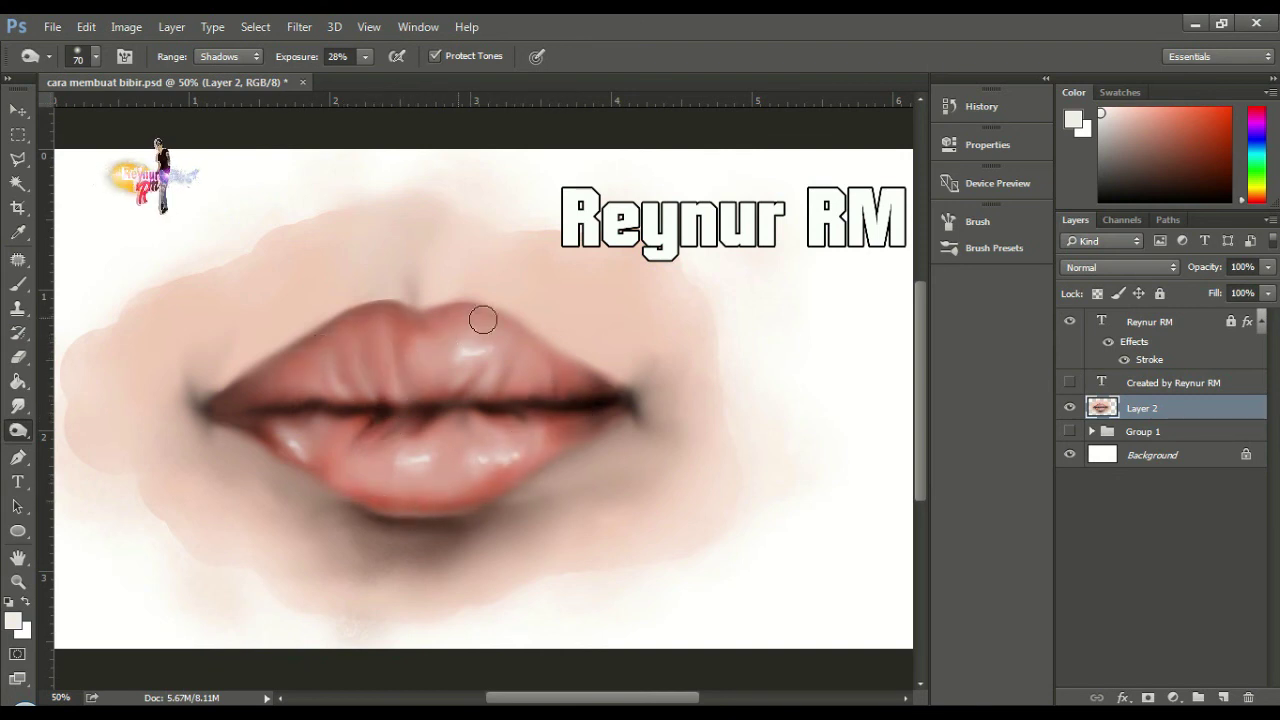
key(r)
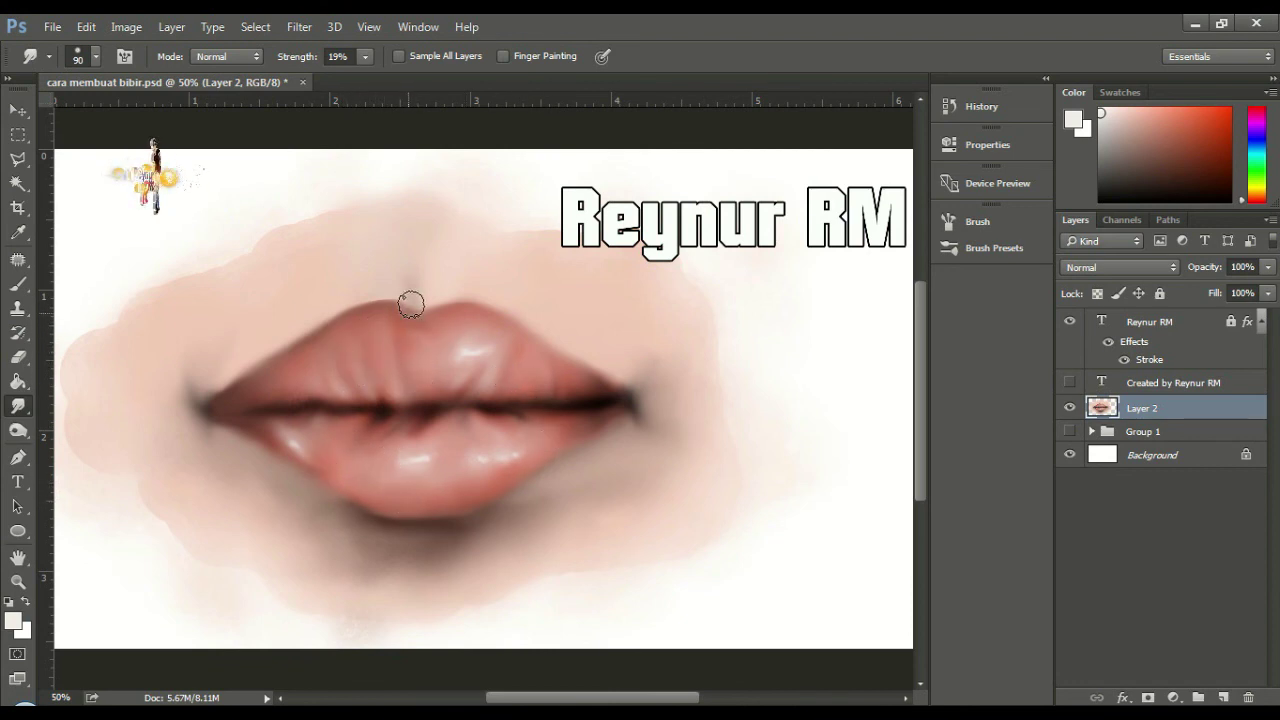
Paint a small near-black shadow at the dip of the upper lip's cupid's bow and blend it with the Smudge tool at 19% strength
key(b)
click(1219, 193)
drag(431, 304, 444, 289)
key(ctrl+z)
key(r)
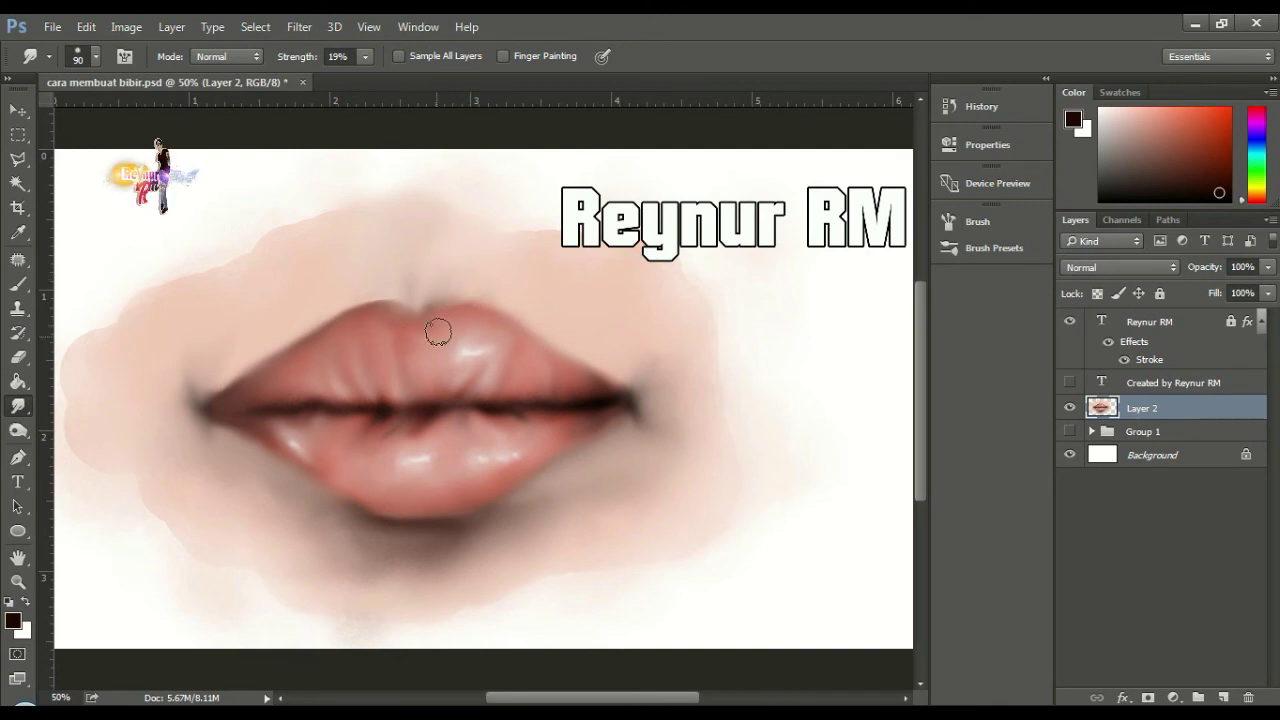
Paint a near-black stroke with a 9 px brush along the lower lip's left underside and blend it with a 90 px Smudge brush
key(b)
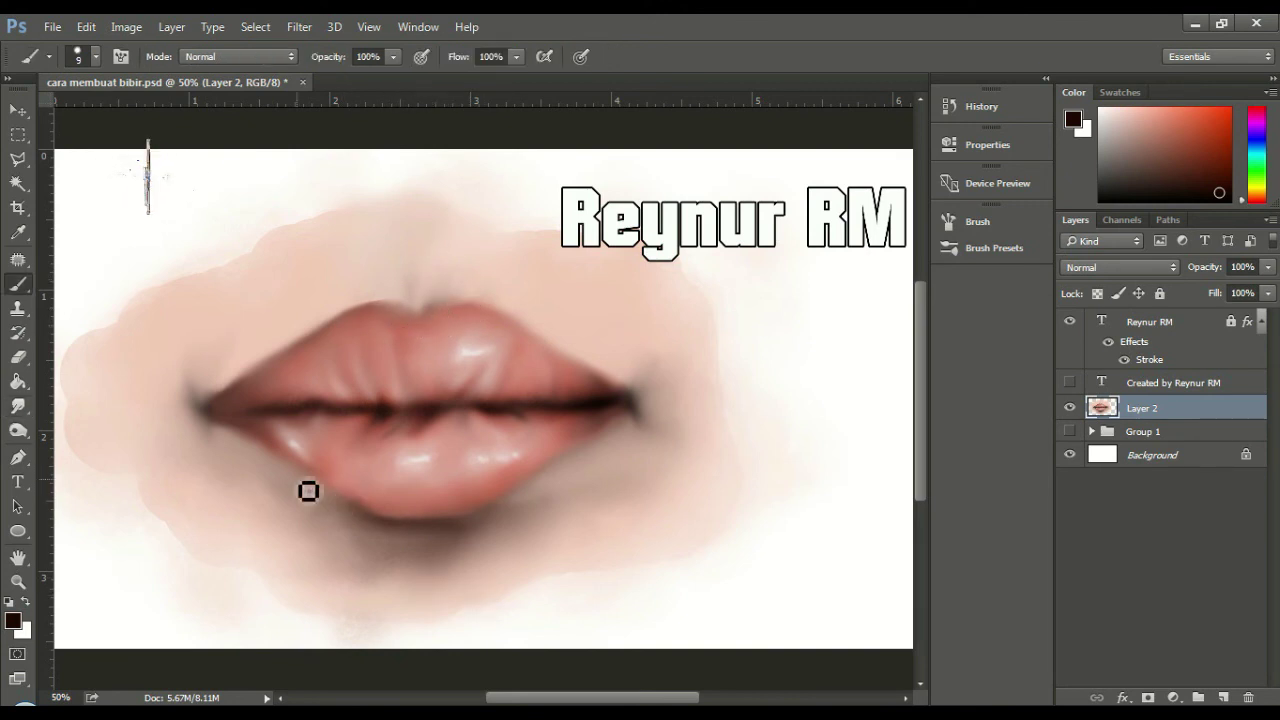
mouse_move(307, 484)
mouse_down()
mouse_move(349, 508)
mouse_move(270, 458)
mouse_move(330, 507)
mouse_up()
key(r)
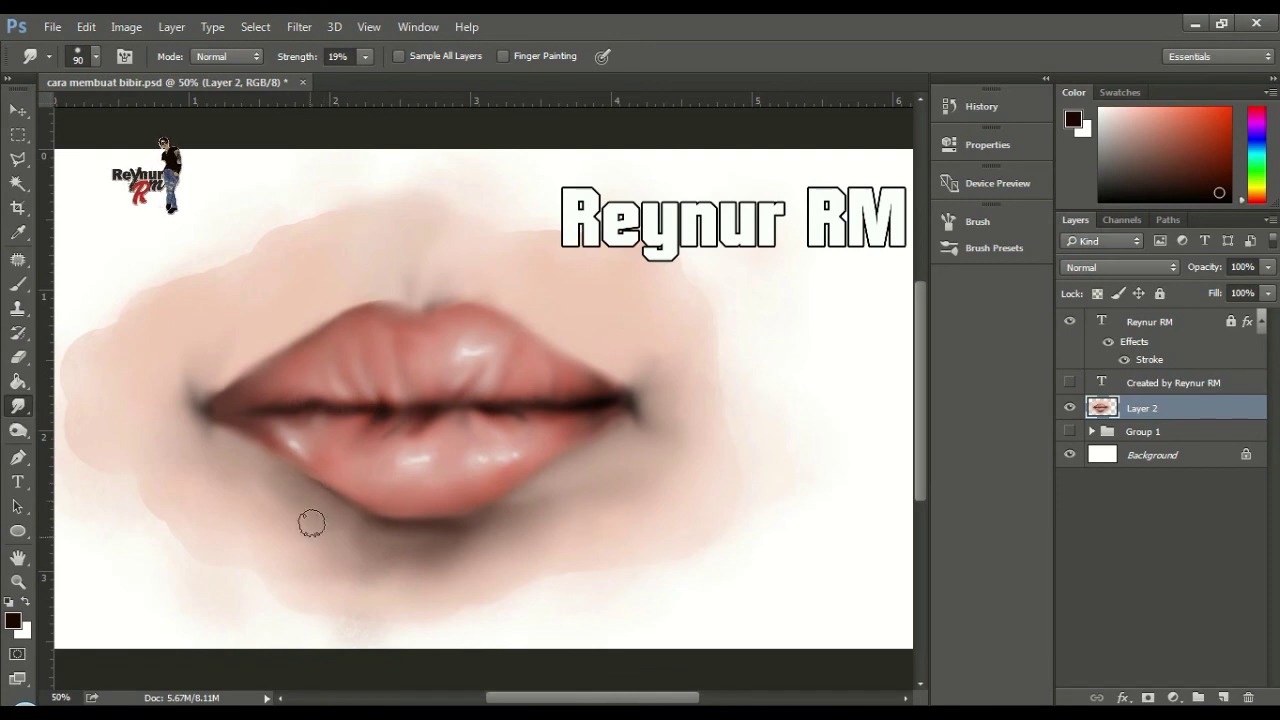